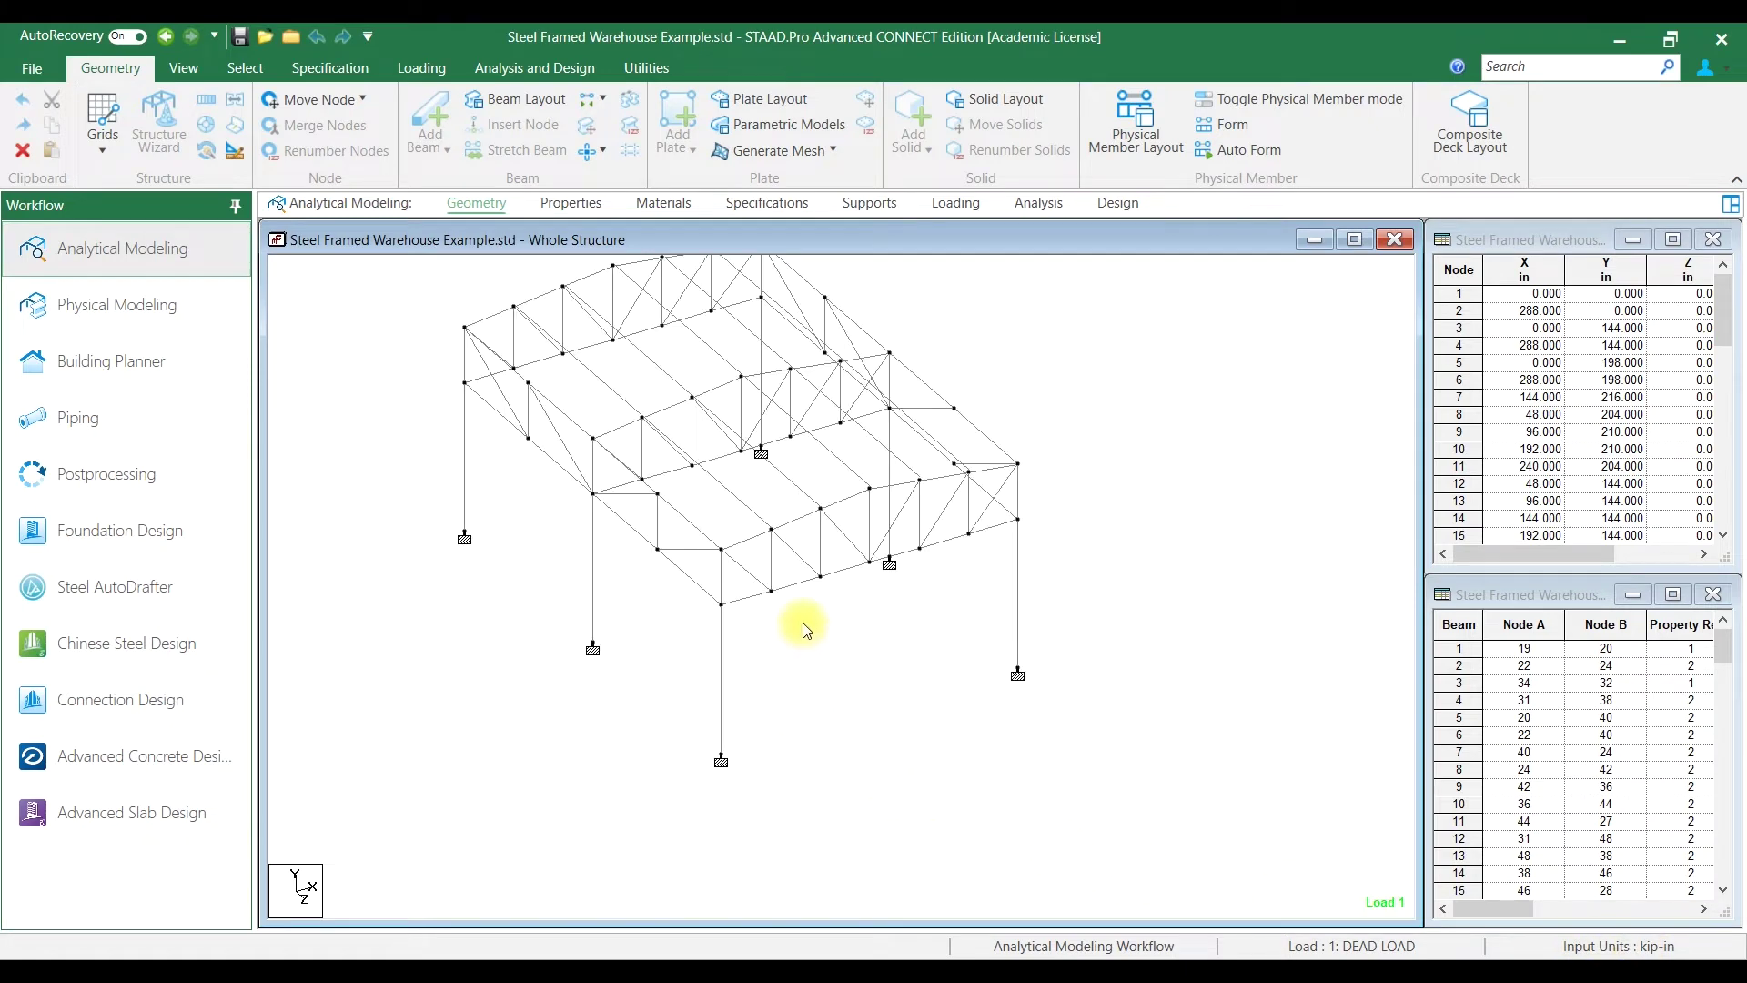
# Show the structure as an enlarged 3D rendered view and rotate it for inspection.
pyautogui.click(919, 933)
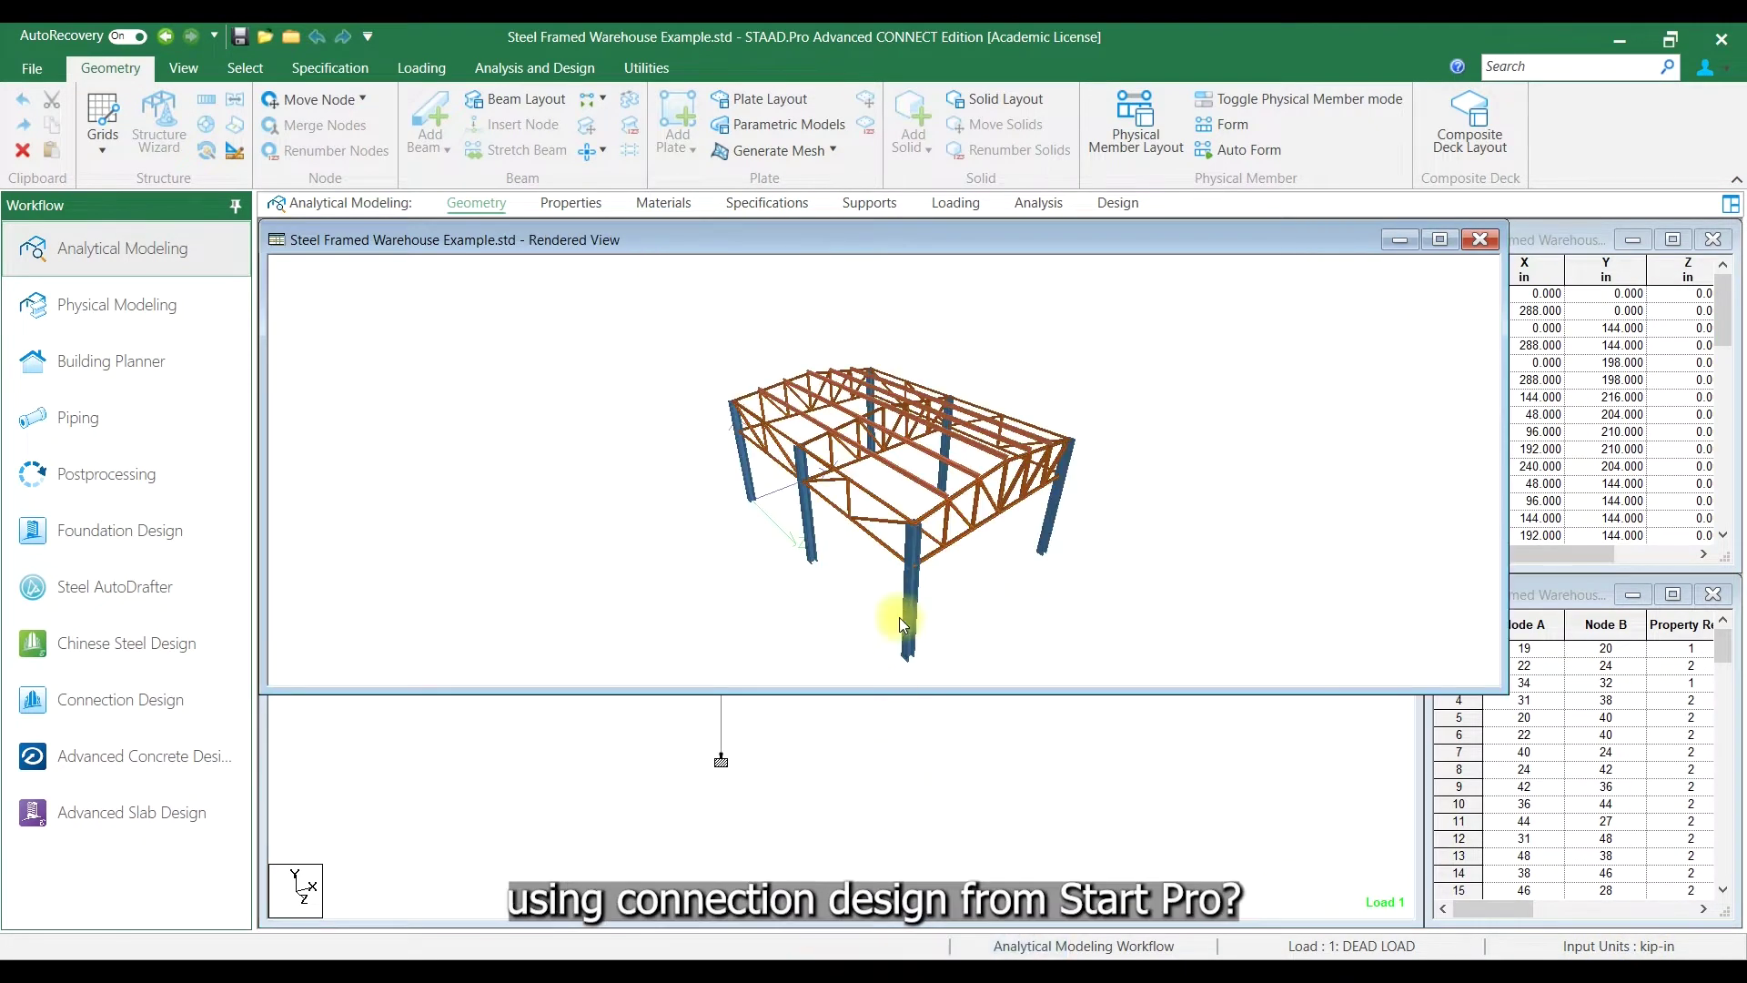
pyautogui.moveTo(926, 691); pyautogui.dragTo(910, 827)
pyautogui.moveTo(914, 728); pyautogui.dragTo(1432, 266)
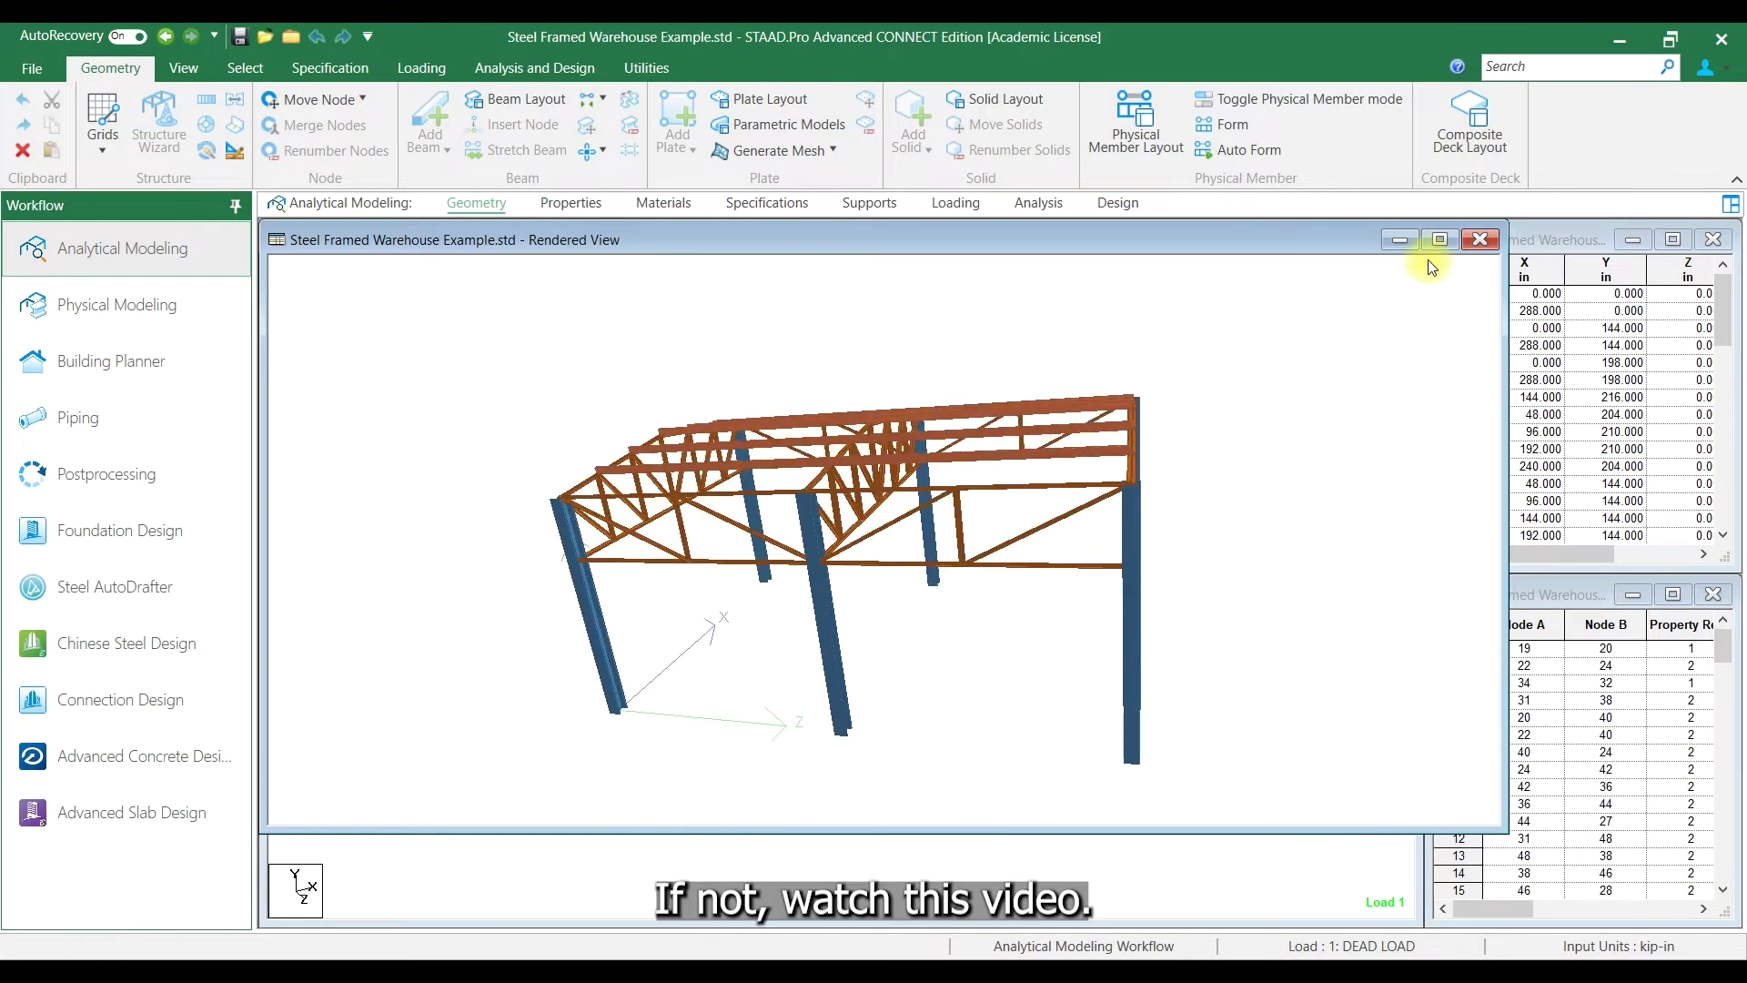
# Close the rendering, pick column base node 17 and enter the Connection Design workflow.
pyautogui.click(1478, 240)
pyautogui.click(658, 688)
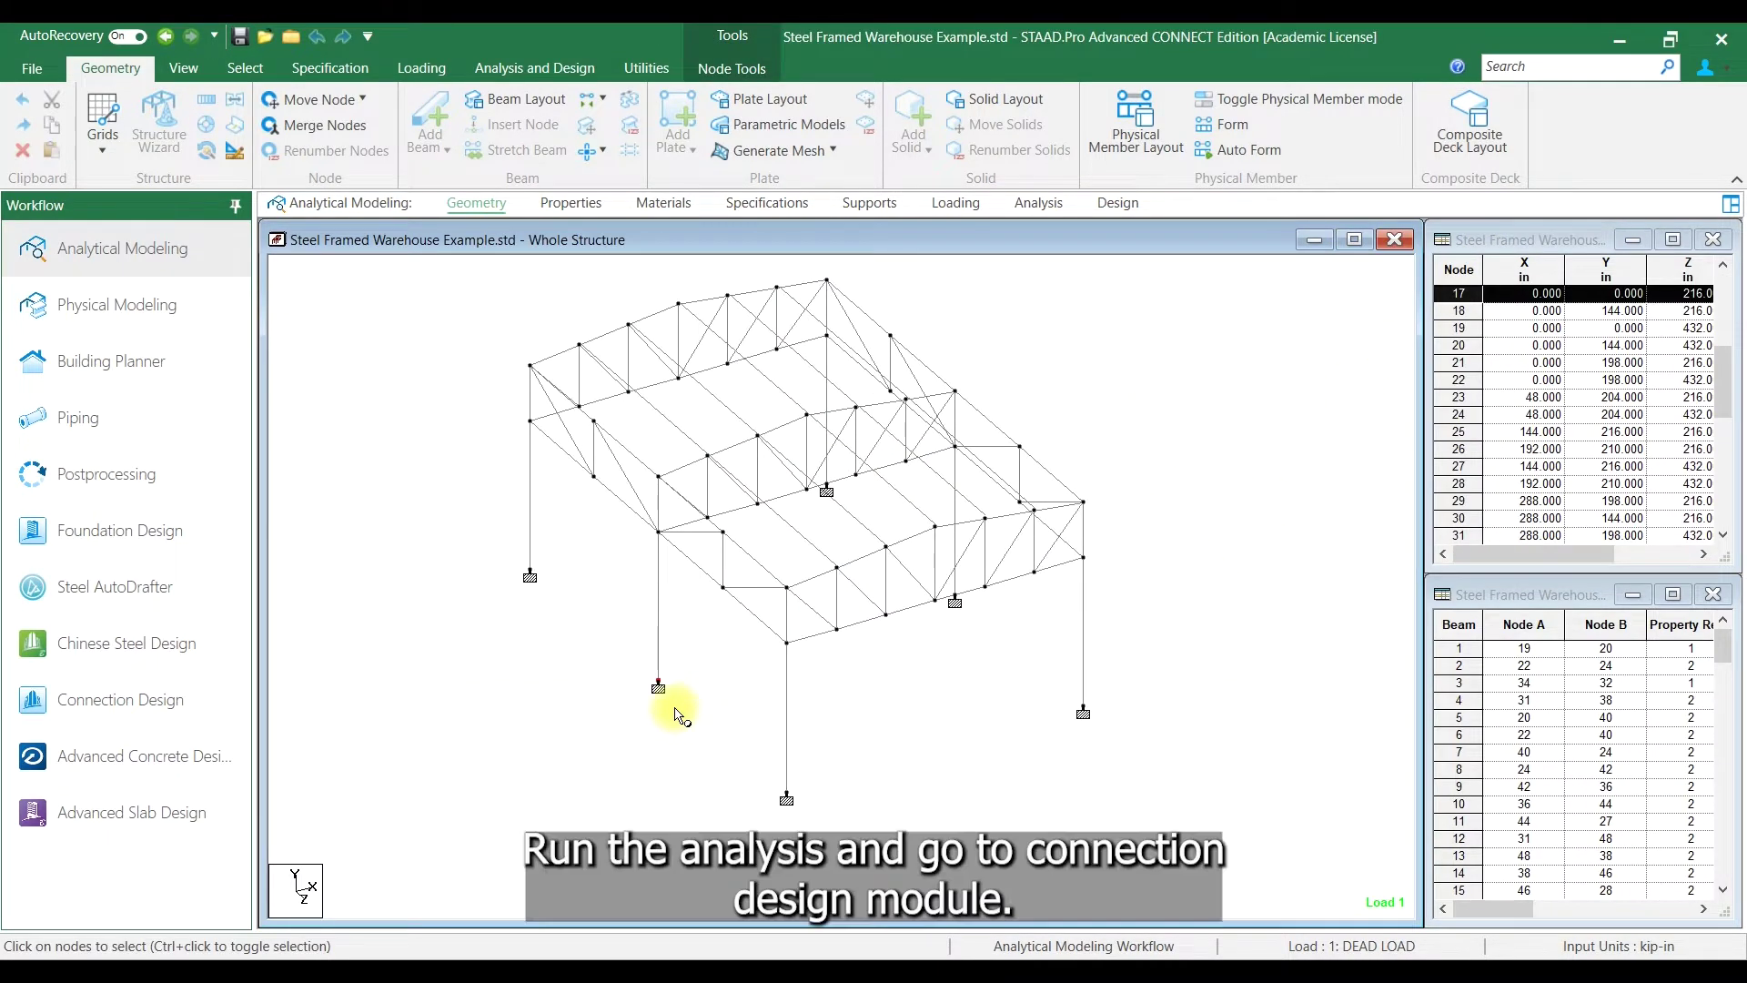
pyautogui.click(188, 710)
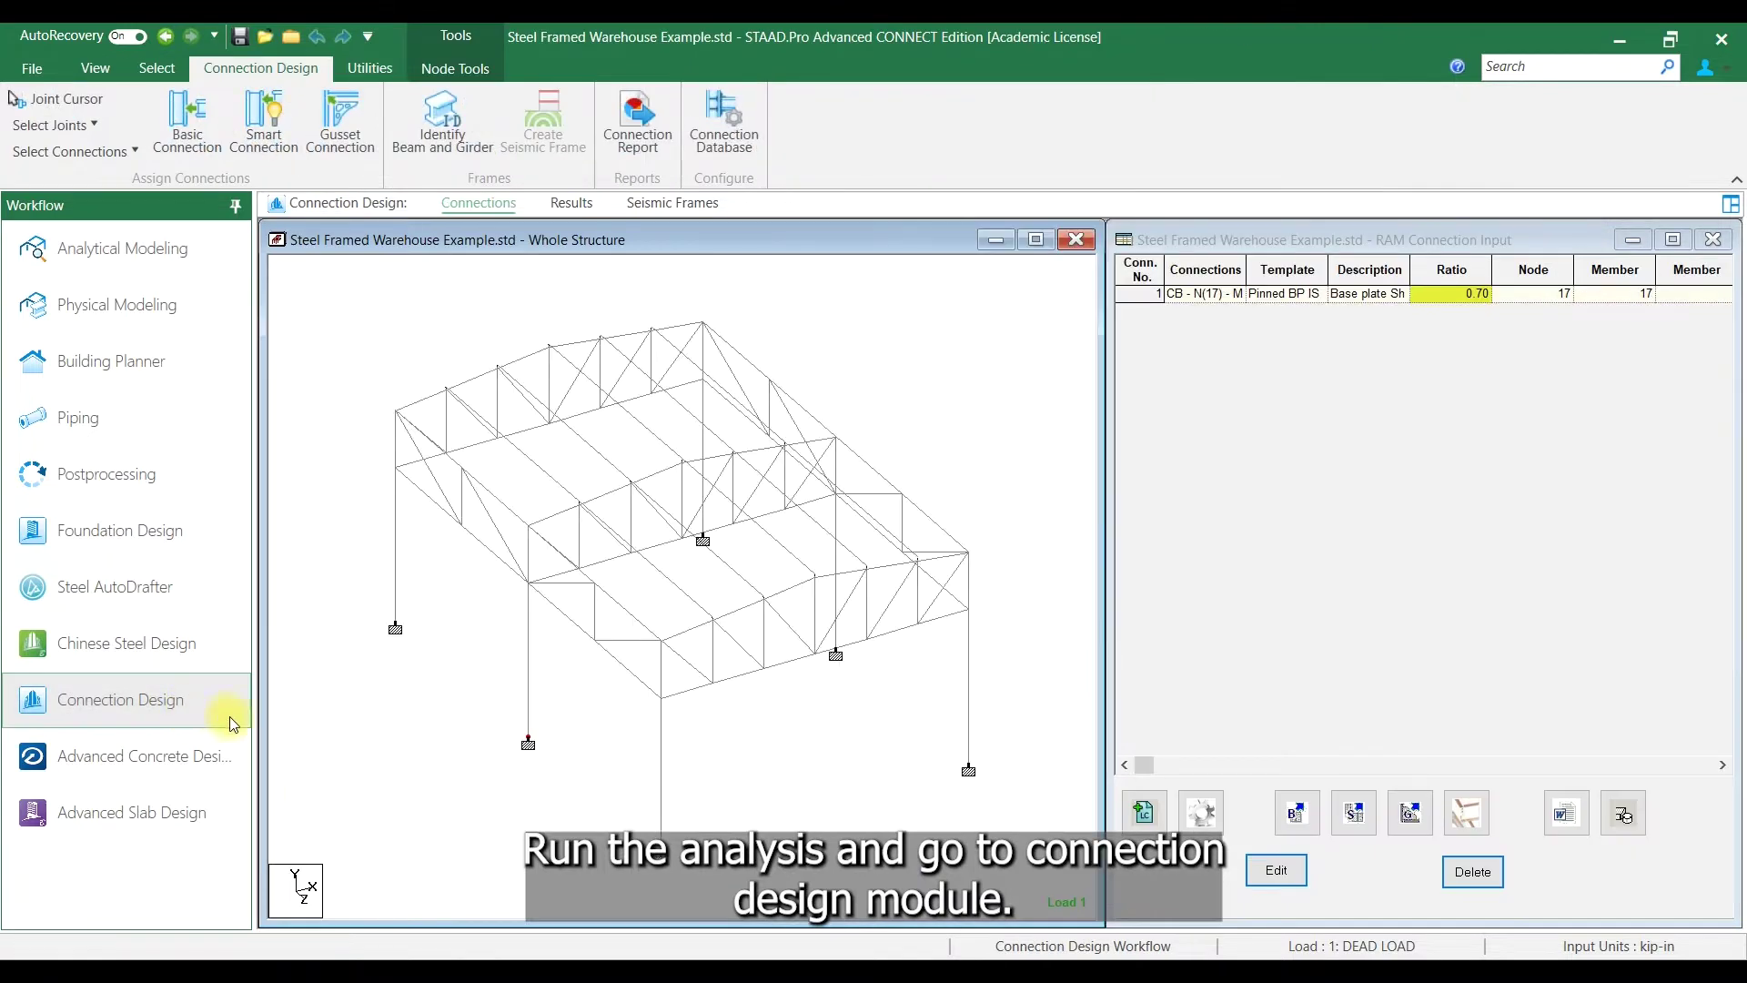
# Assign node 17 a Fixed biaxial BP IS base plate under IS 800-2007 and design it.
pyautogui.click(264, 118)
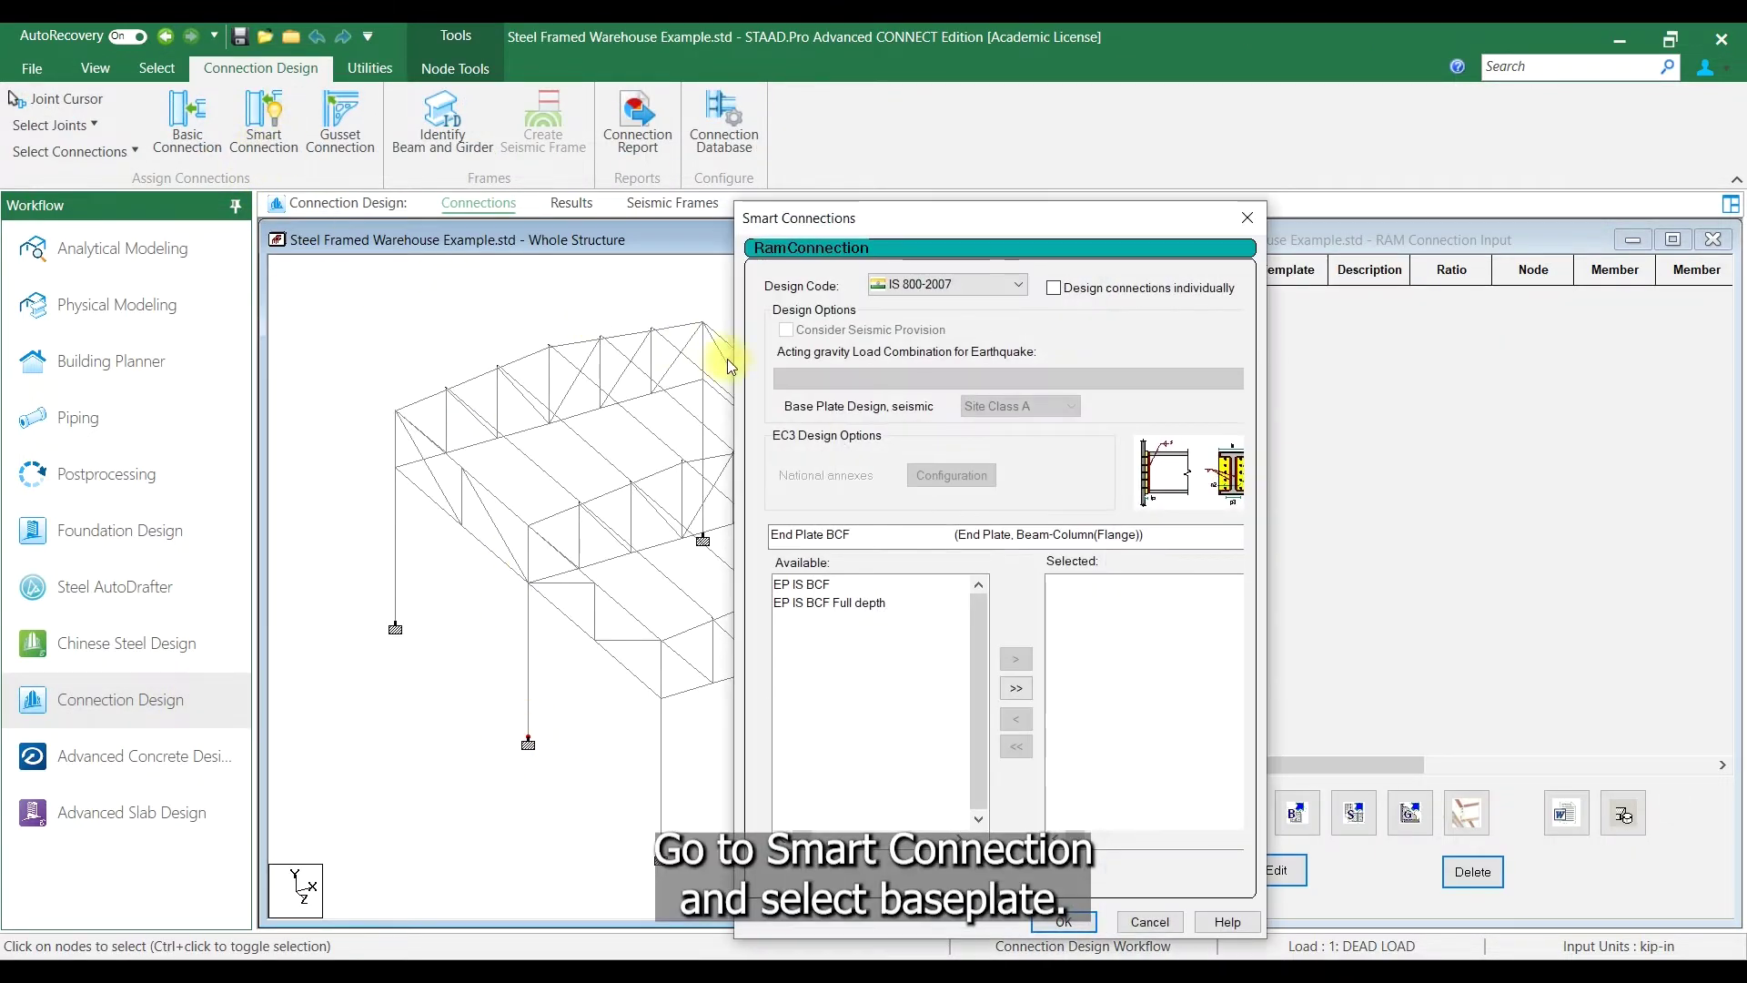
pyautogui.click(1019, 284)
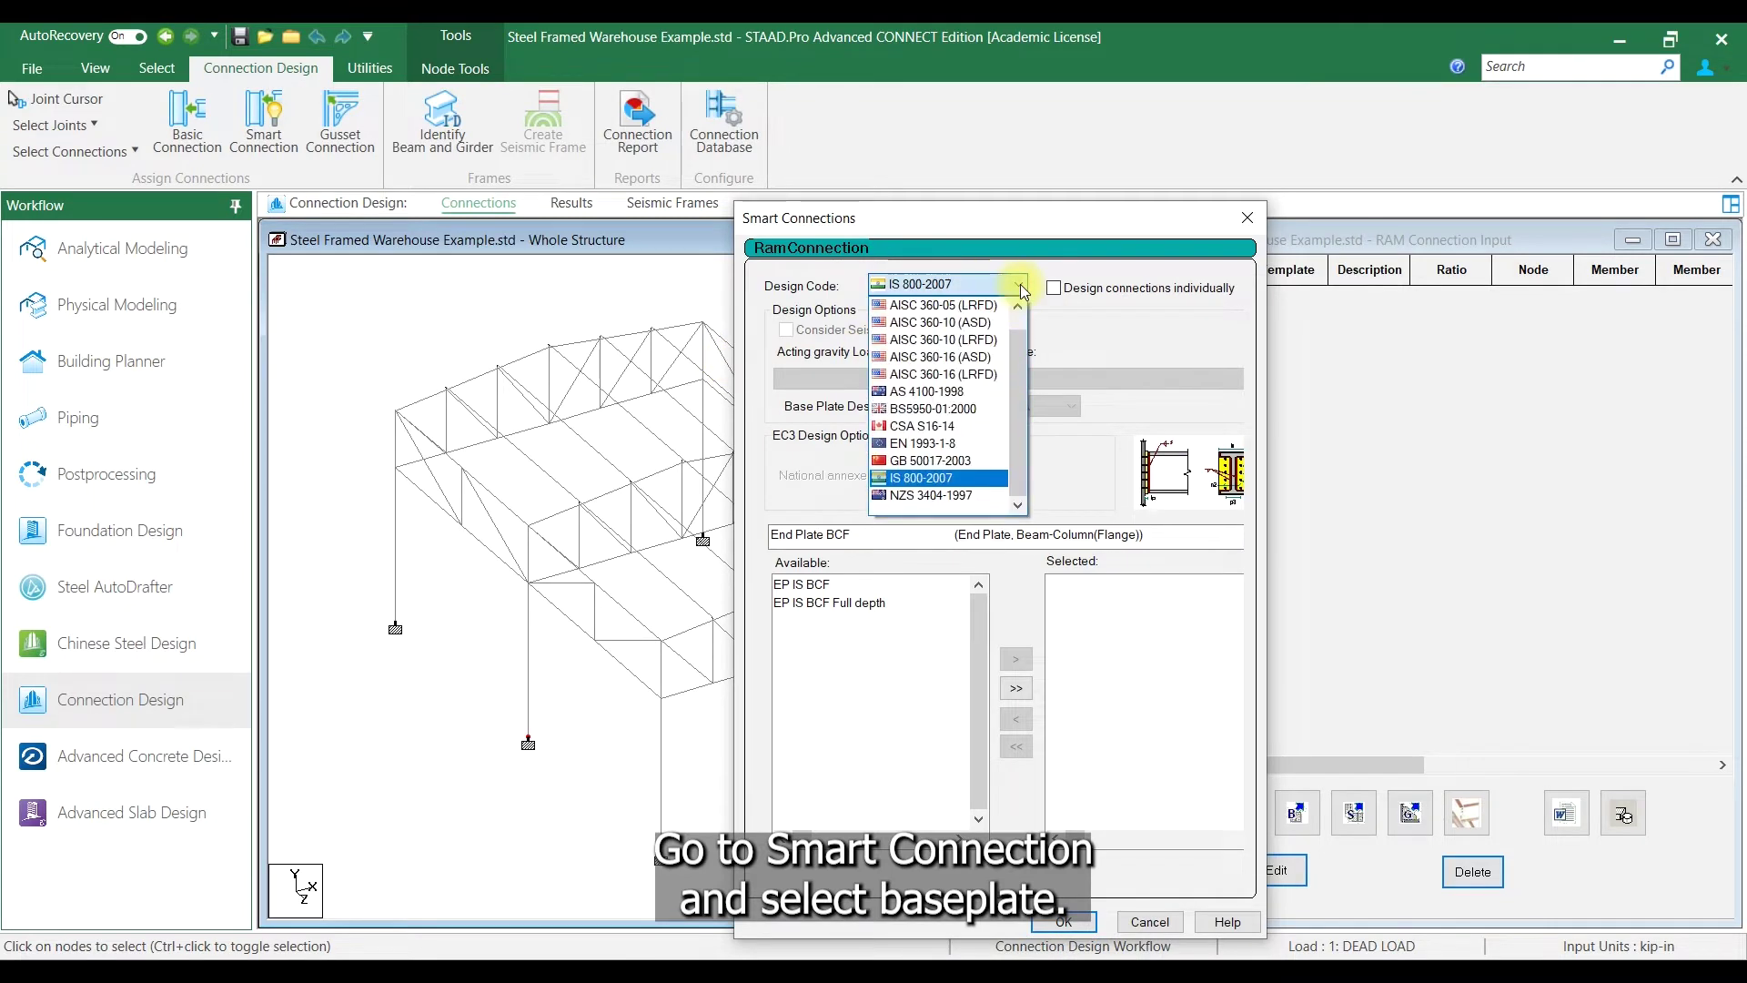
pyautogui.click(1019, 284)
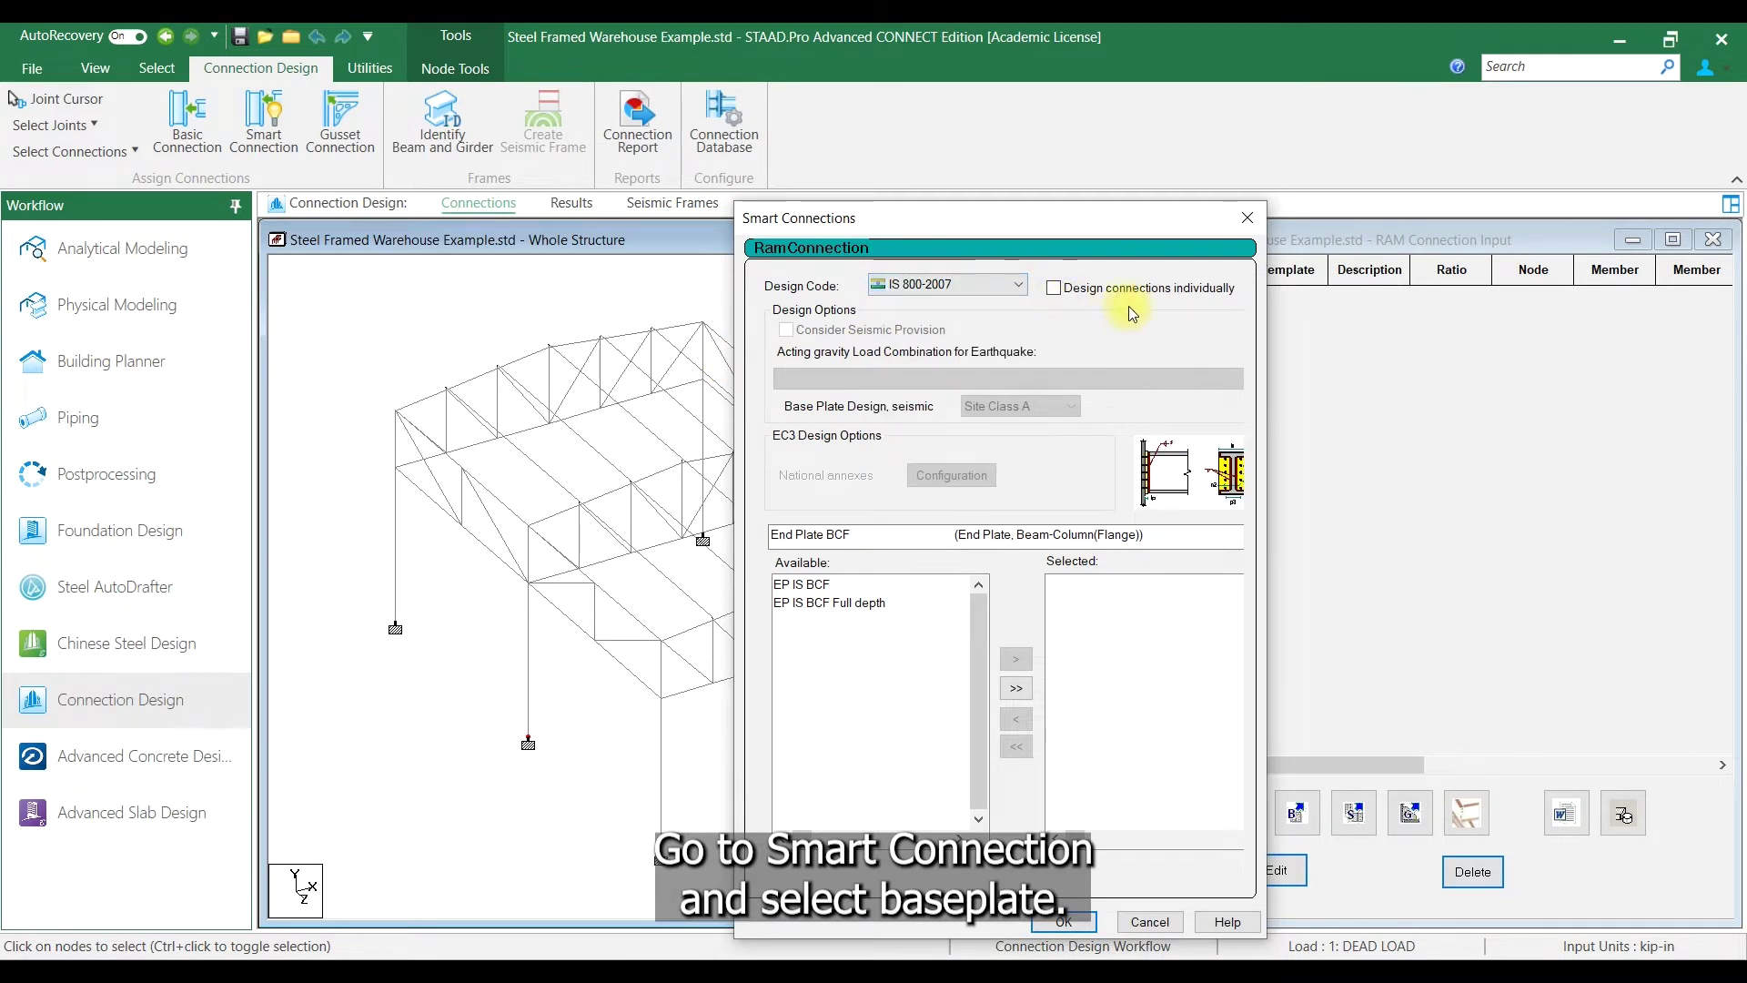
pyautogui.click(984, 537)
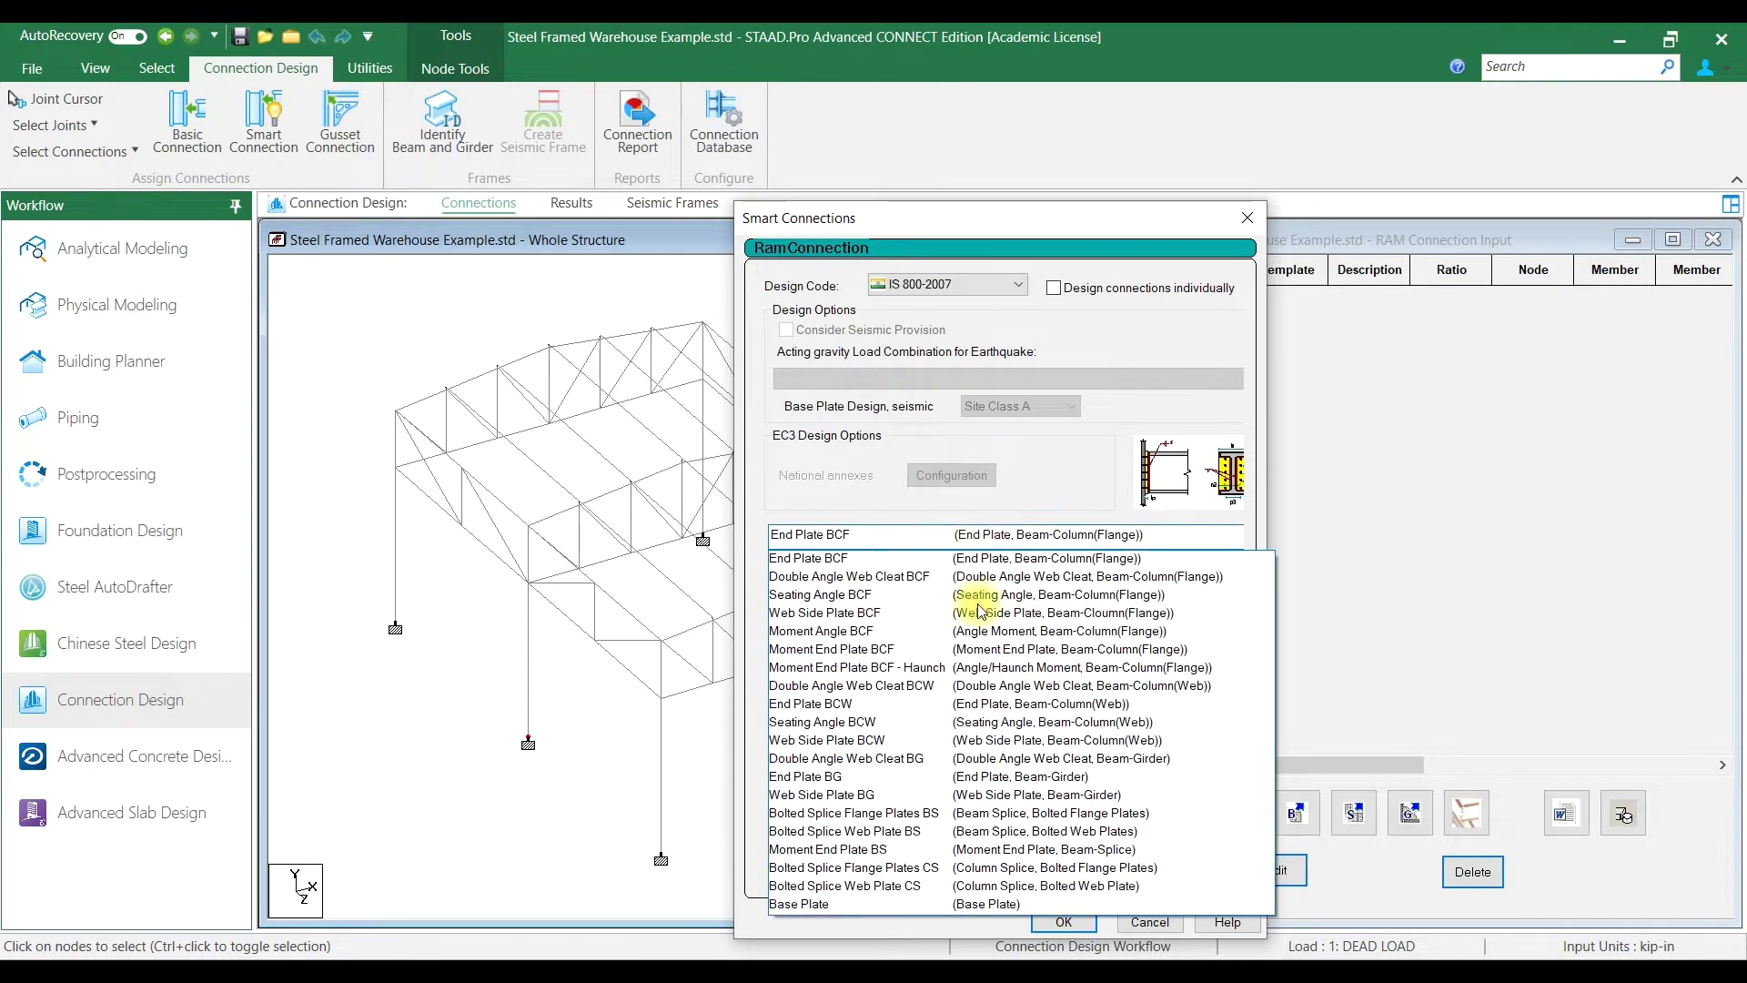
pyautogui.click(793, 905)
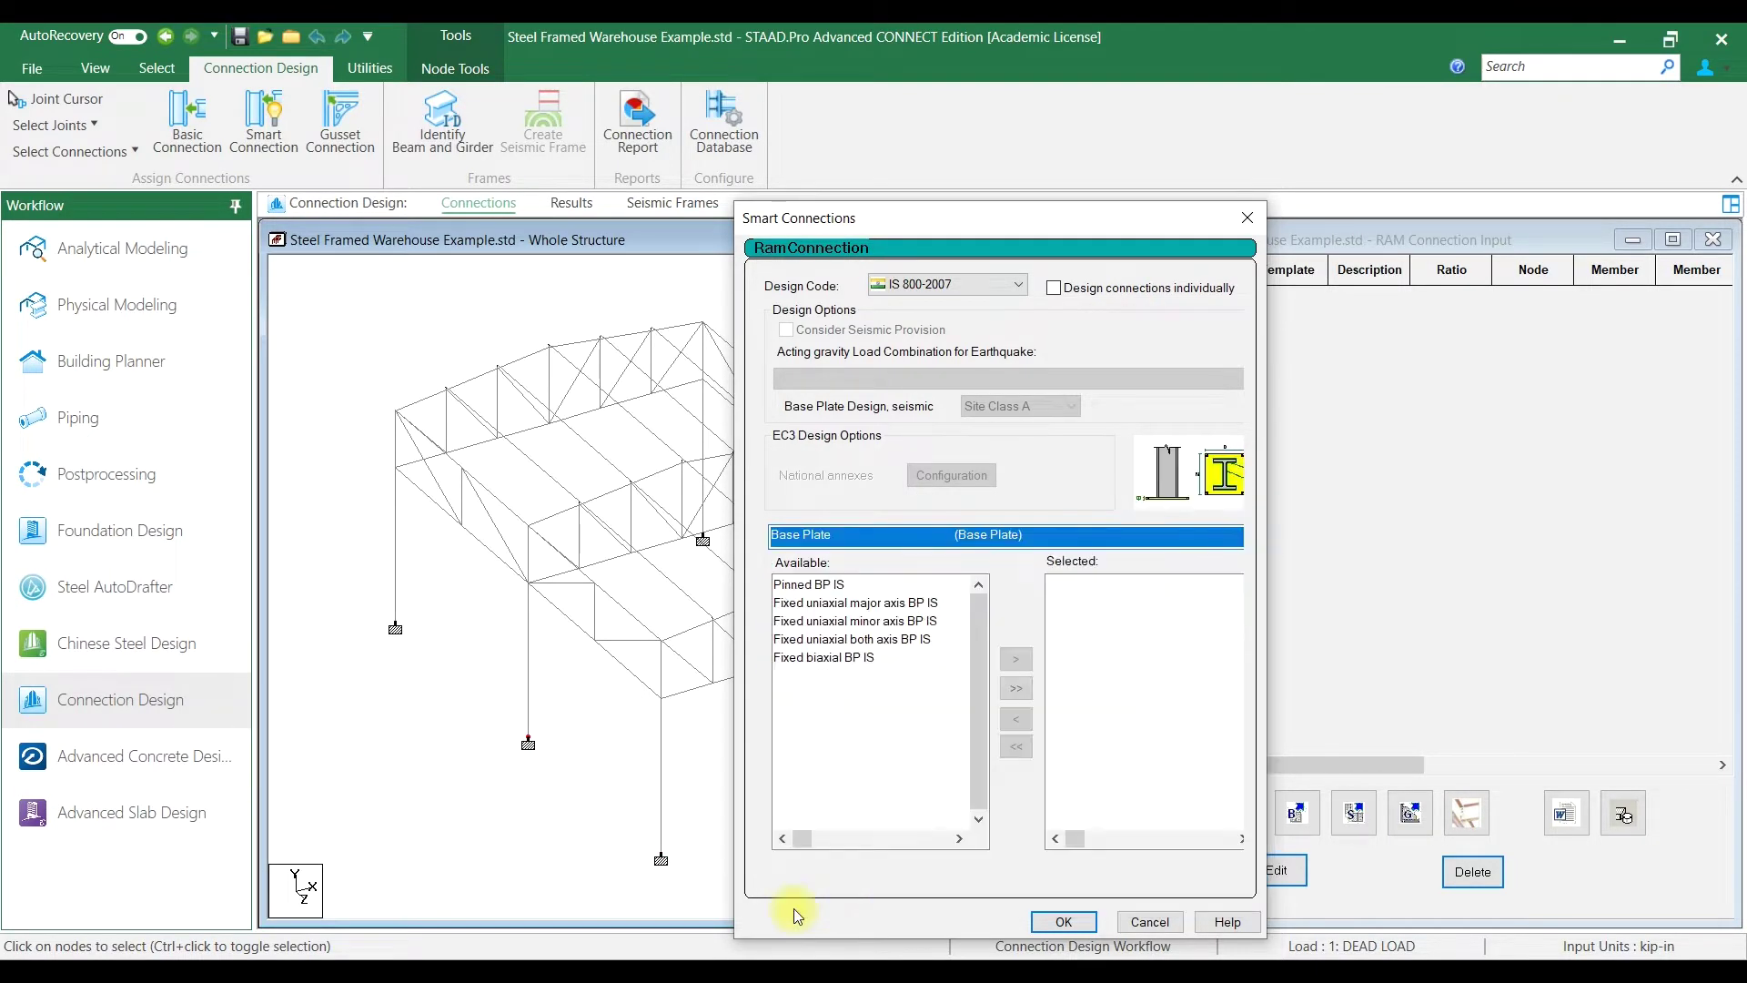
pyautogui.click(823, 657)
pyautogui.click(1016, 660)
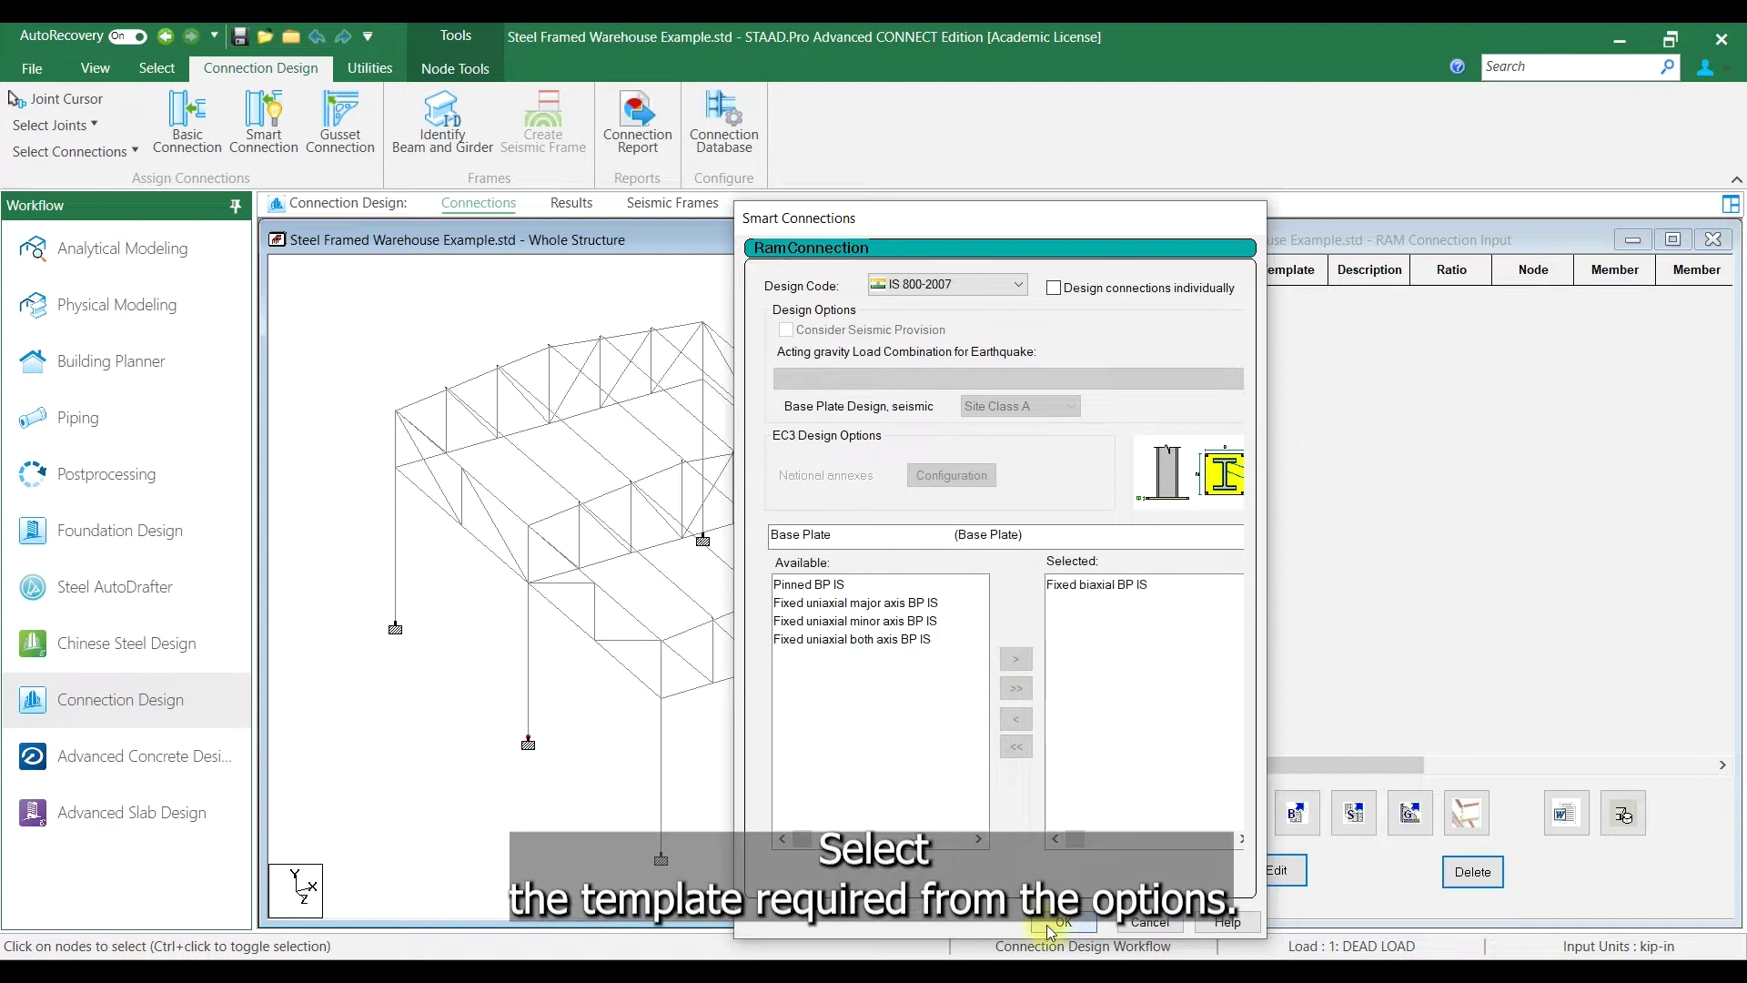
pyautogui.click(1049, 921)
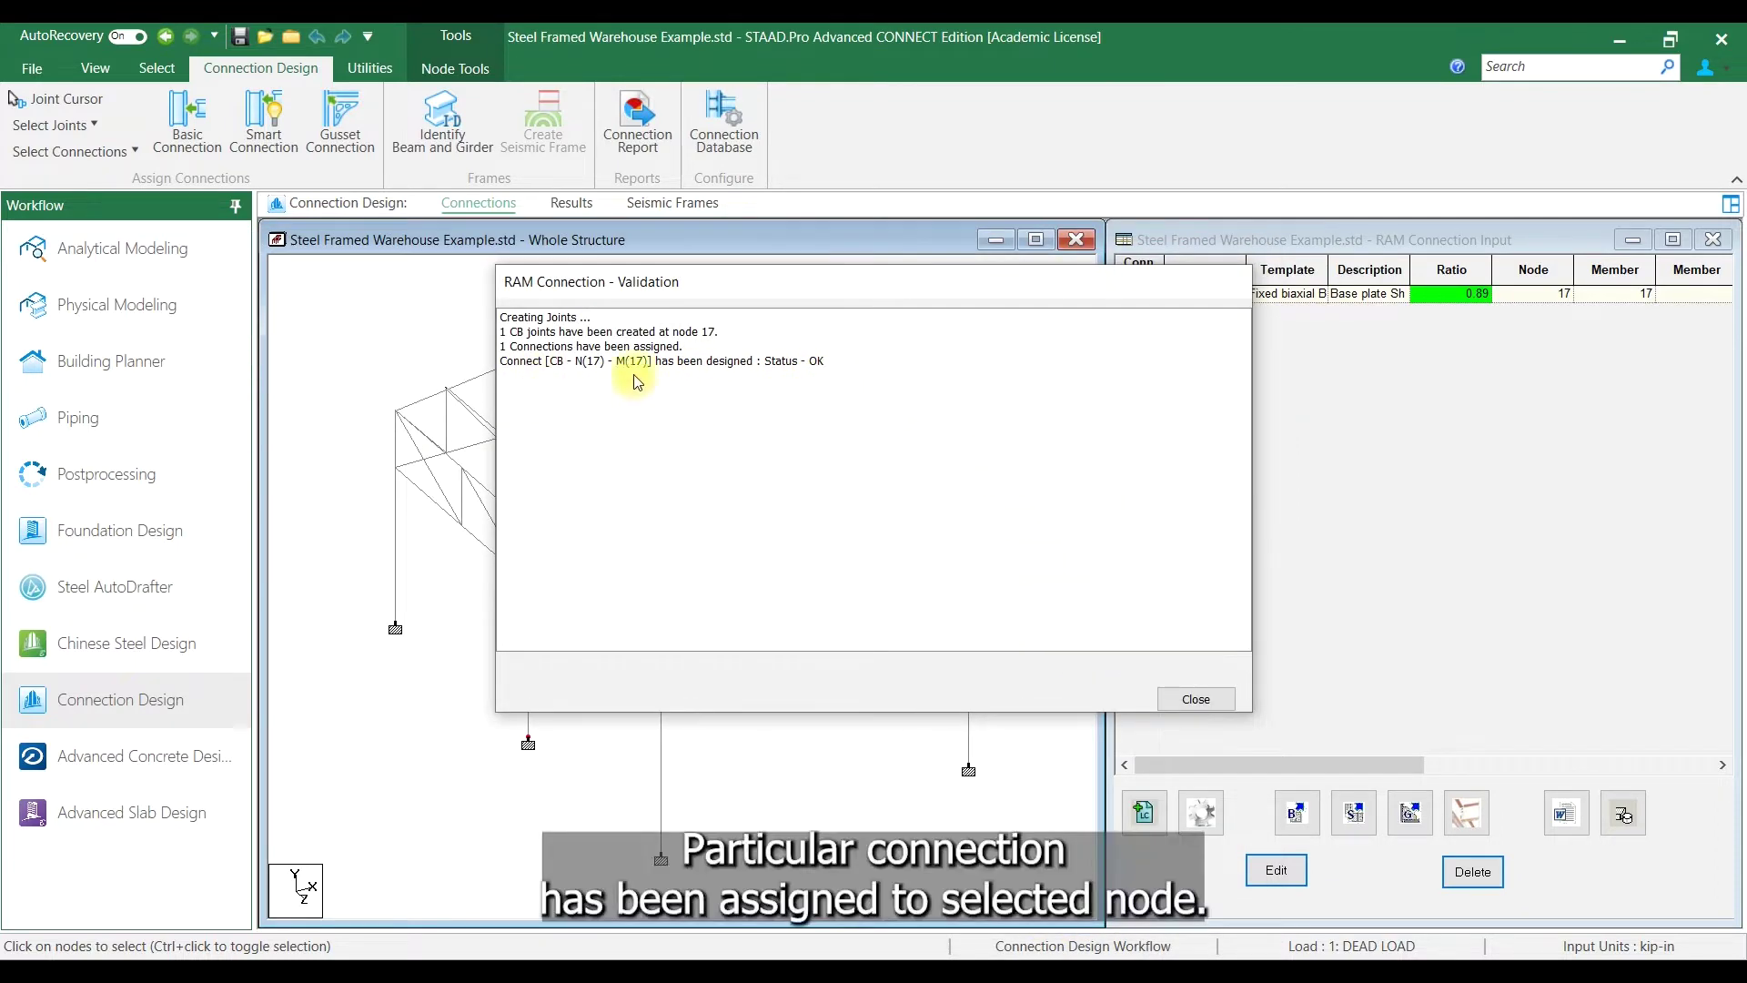
pyautogui.click(1195, 701)
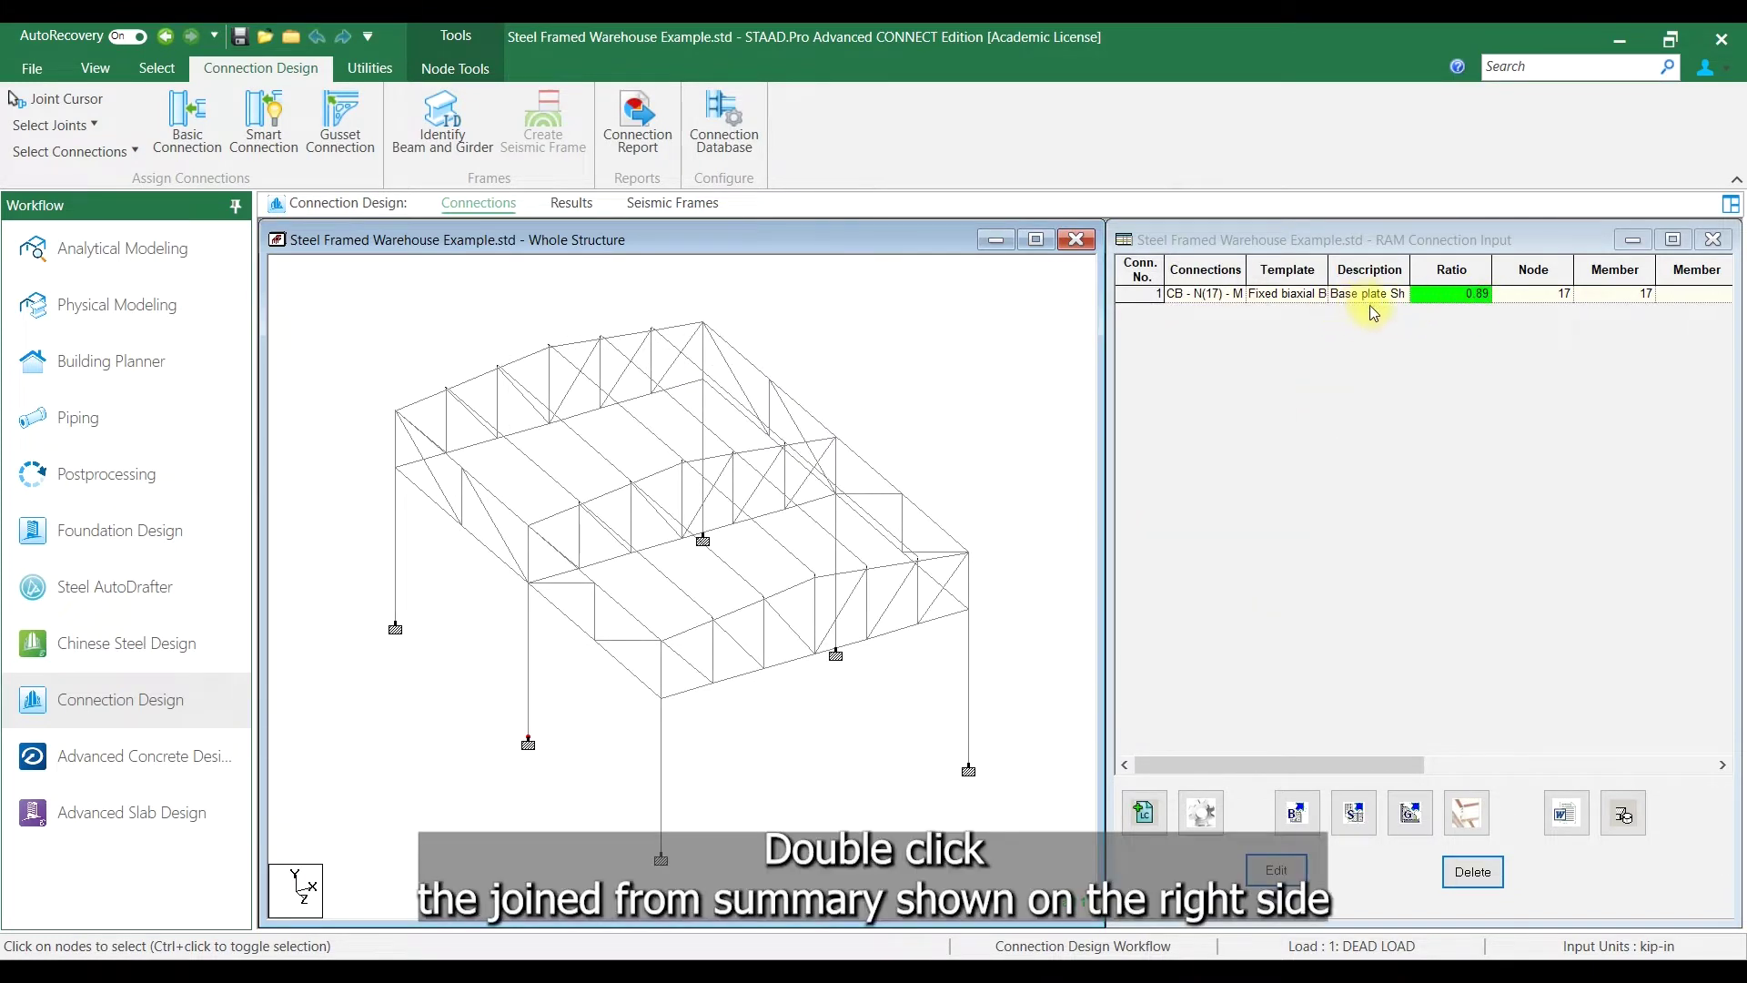
pyautogui.doubleClick(1142, 293)
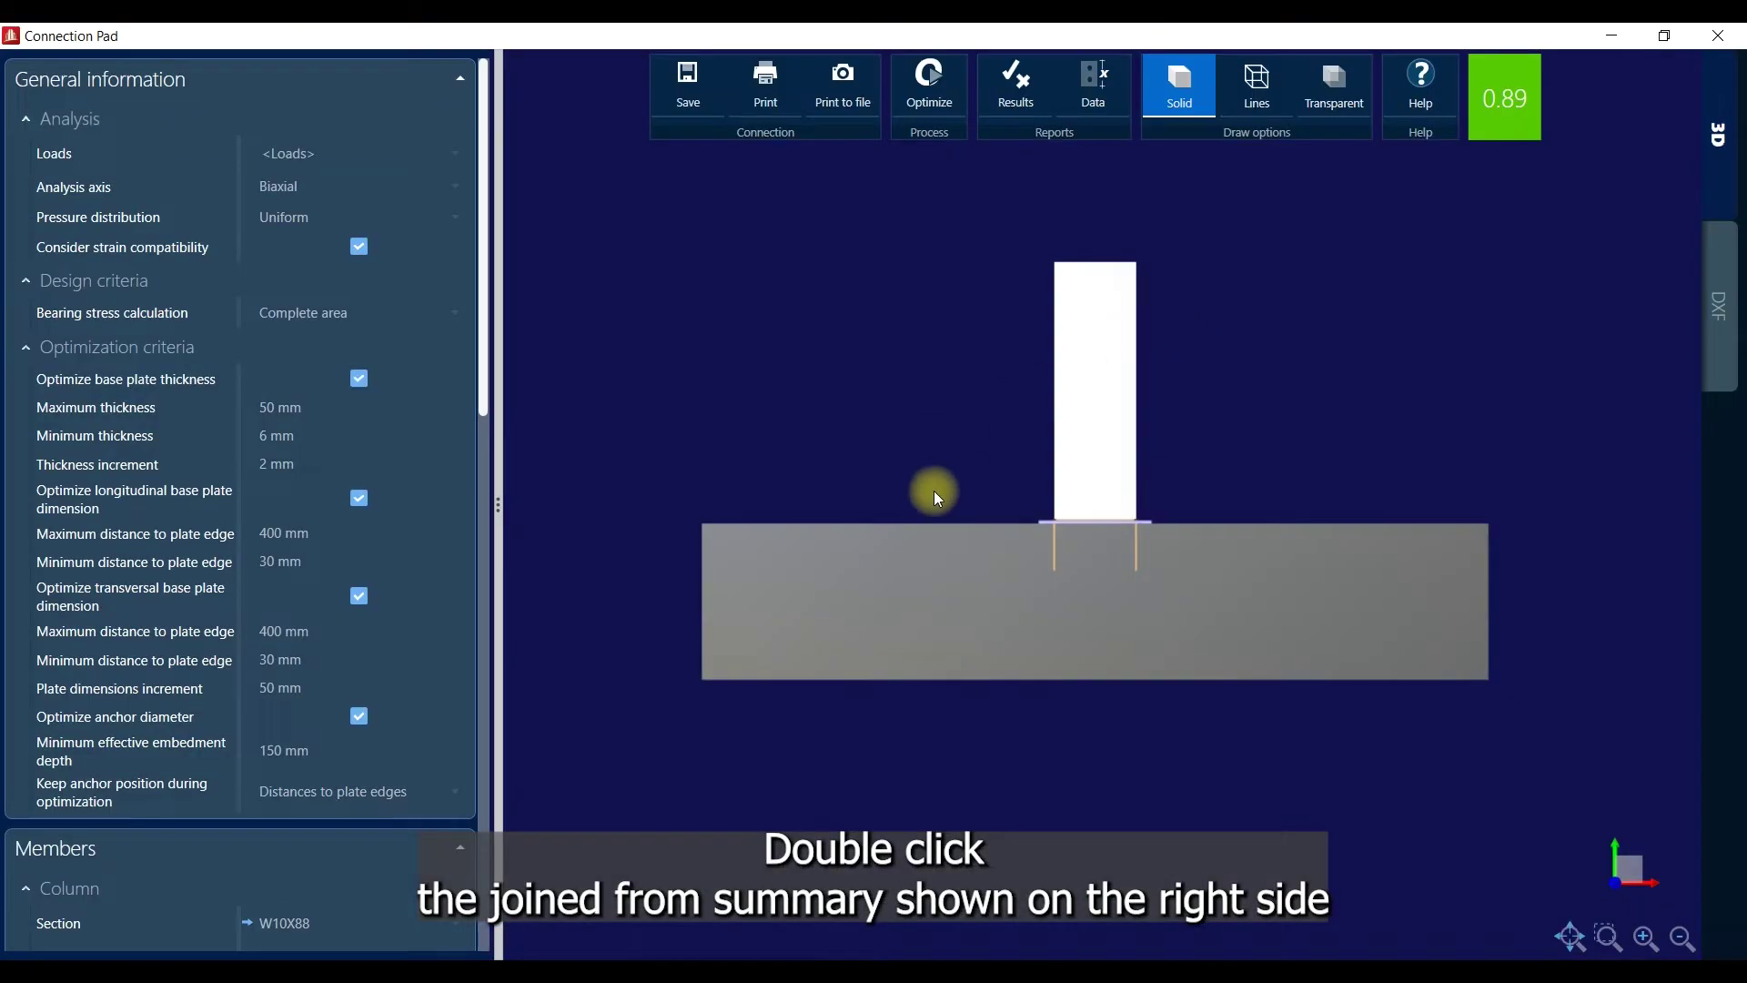
# Orbit the W10X88 base plate to an isometric view, check its load cases, and scroll to Support.
pyautogui.moveTo(932, 495); pyautogui.dragTo(1077, 596)
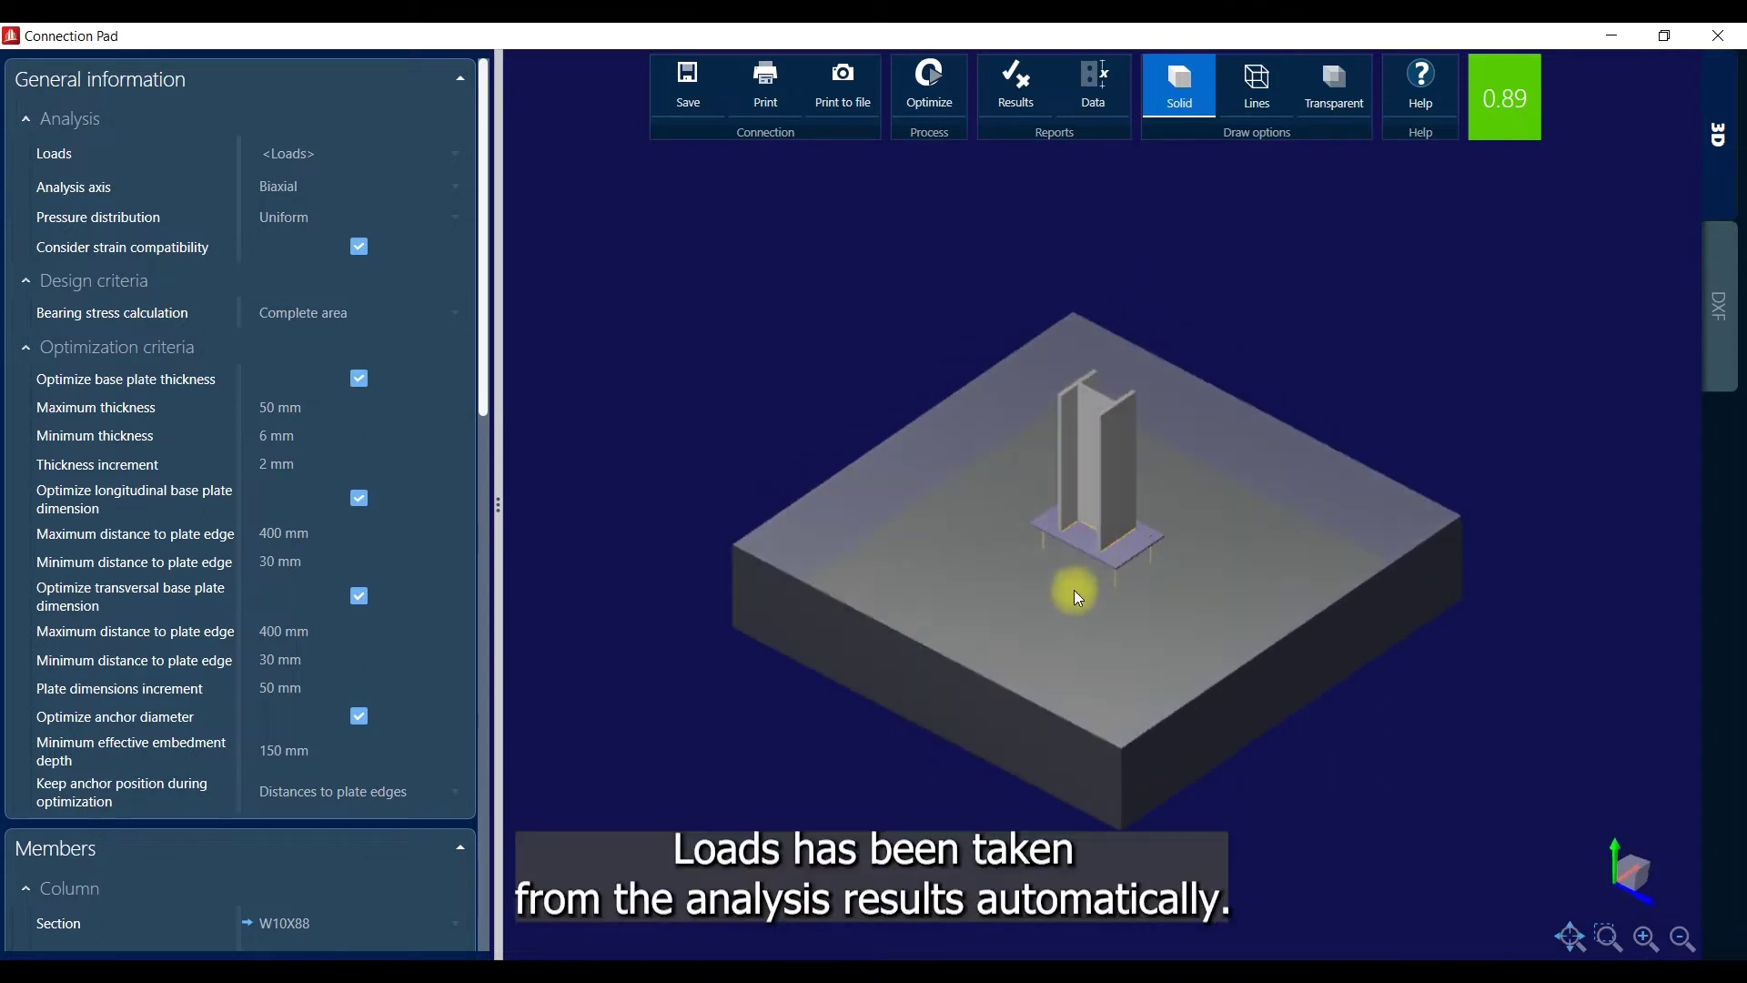
pyautogui.click(364, 159)
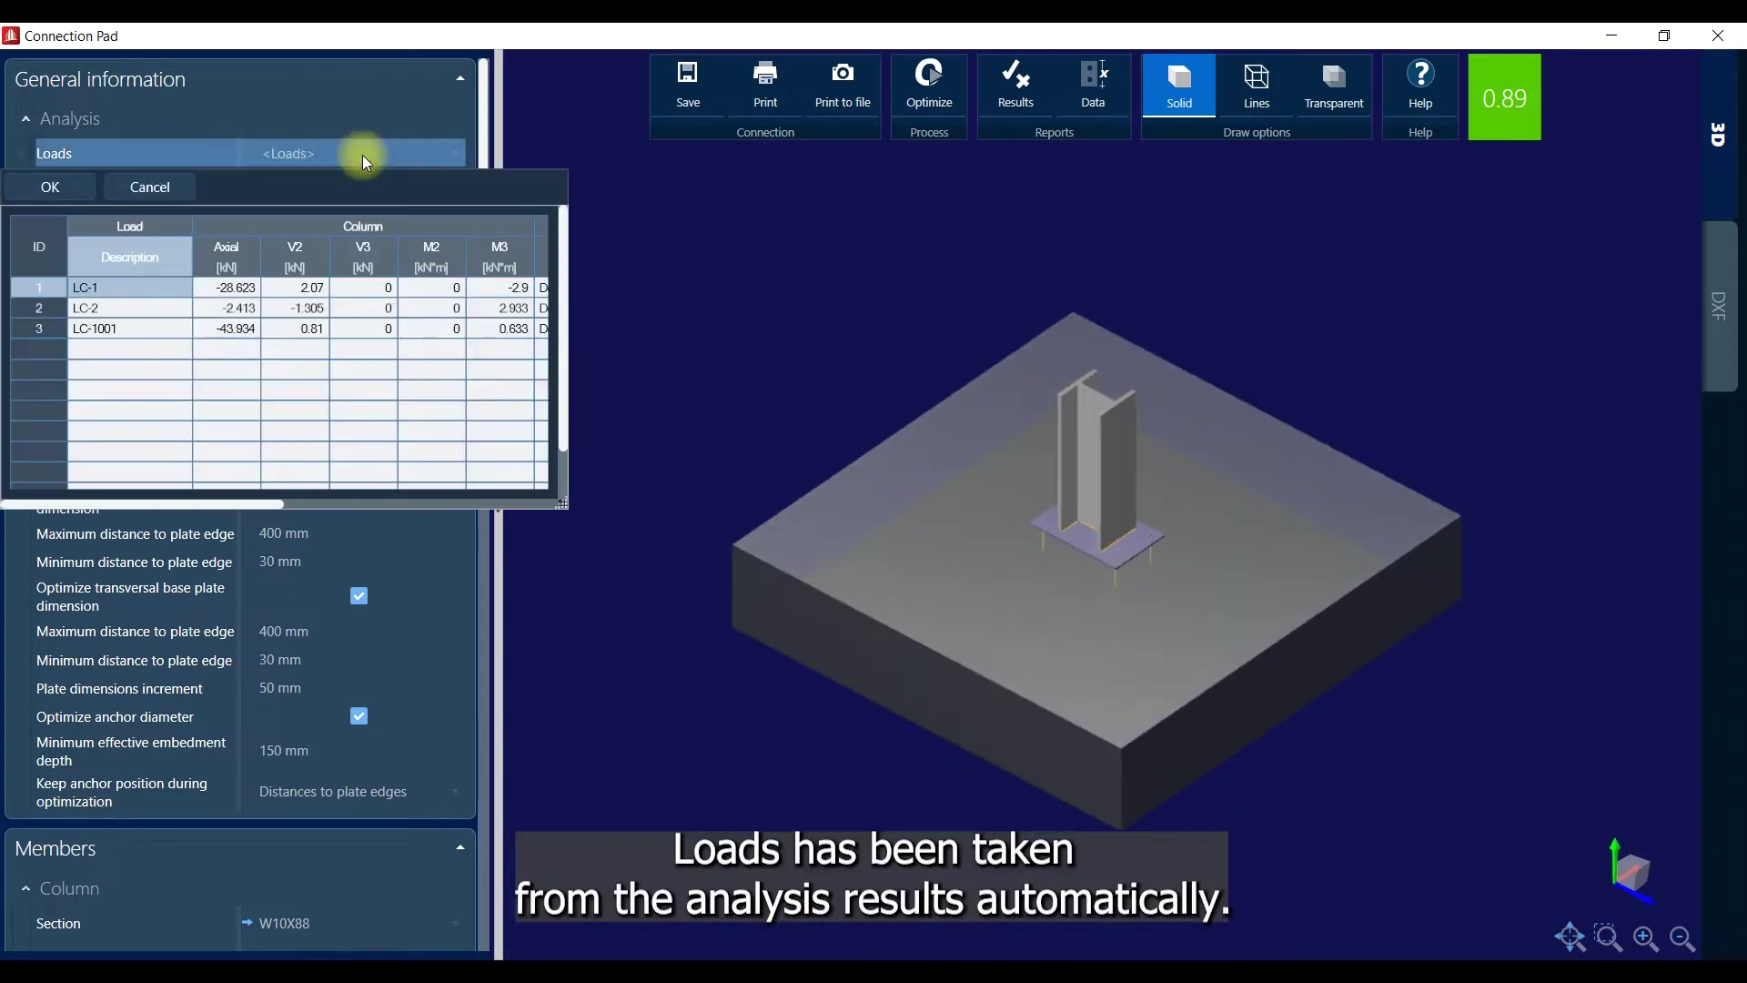
pyautogui.click(52, 185)
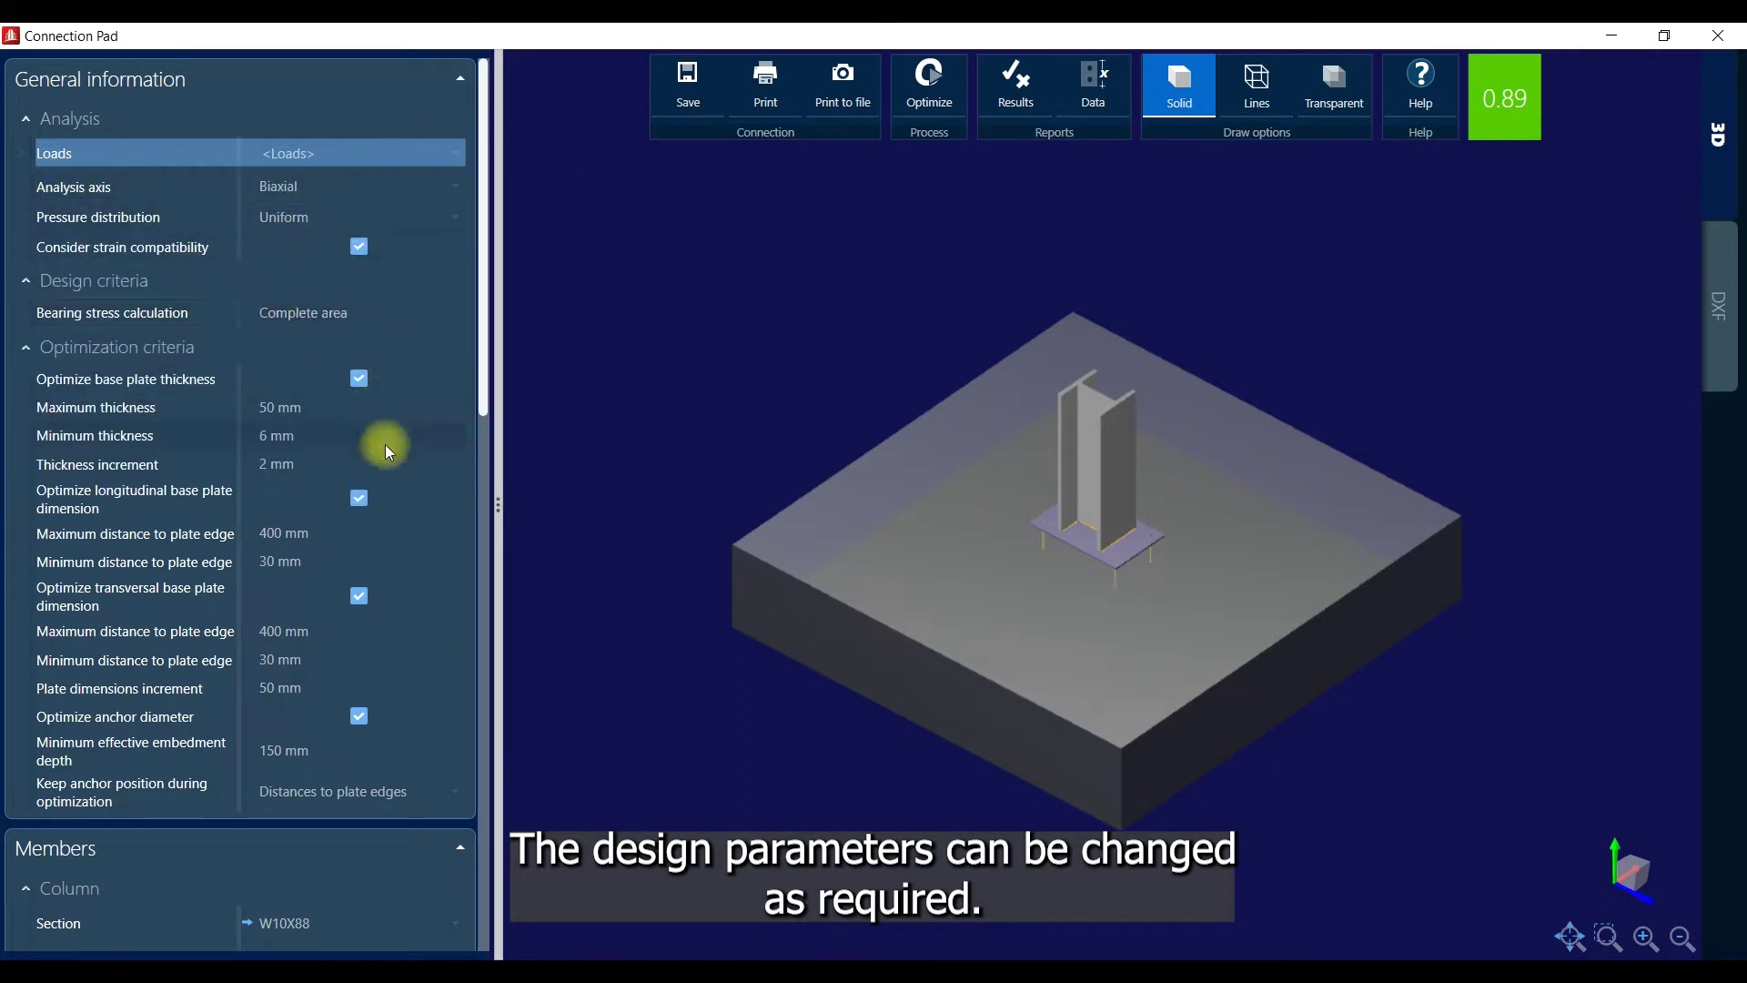
pyautogui.scroll(-5, 164, 464)
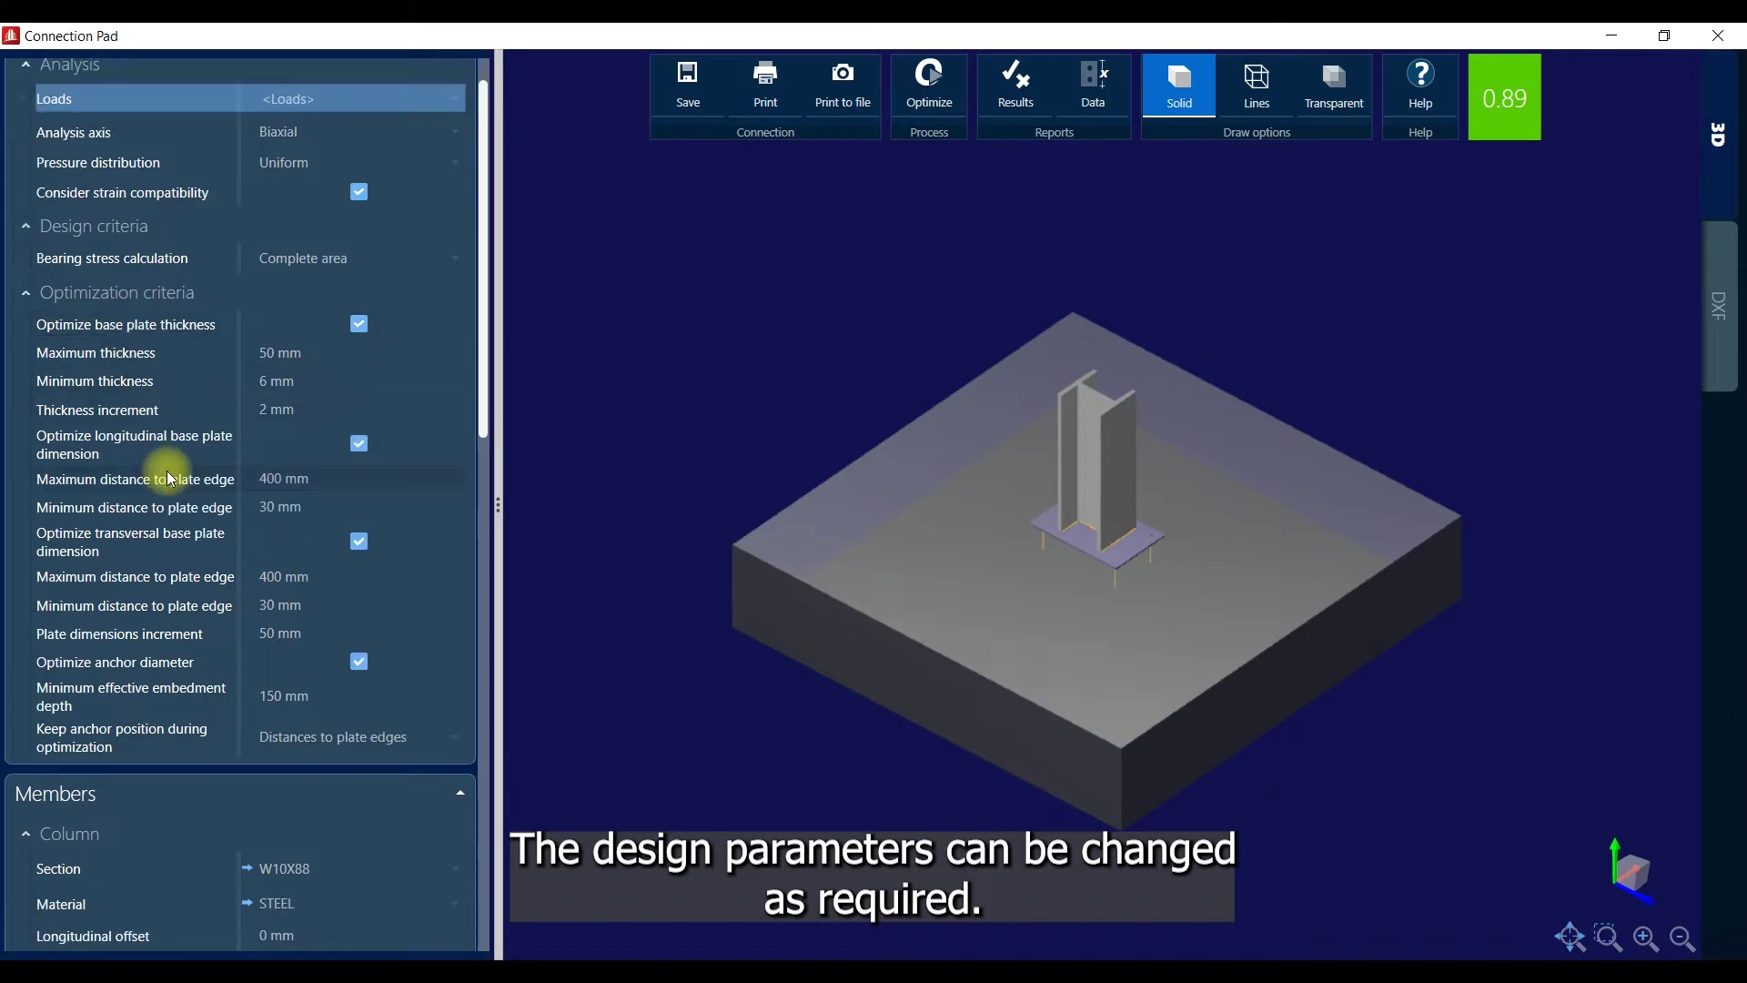
pyautogui.scroll(-5, 170, 478)
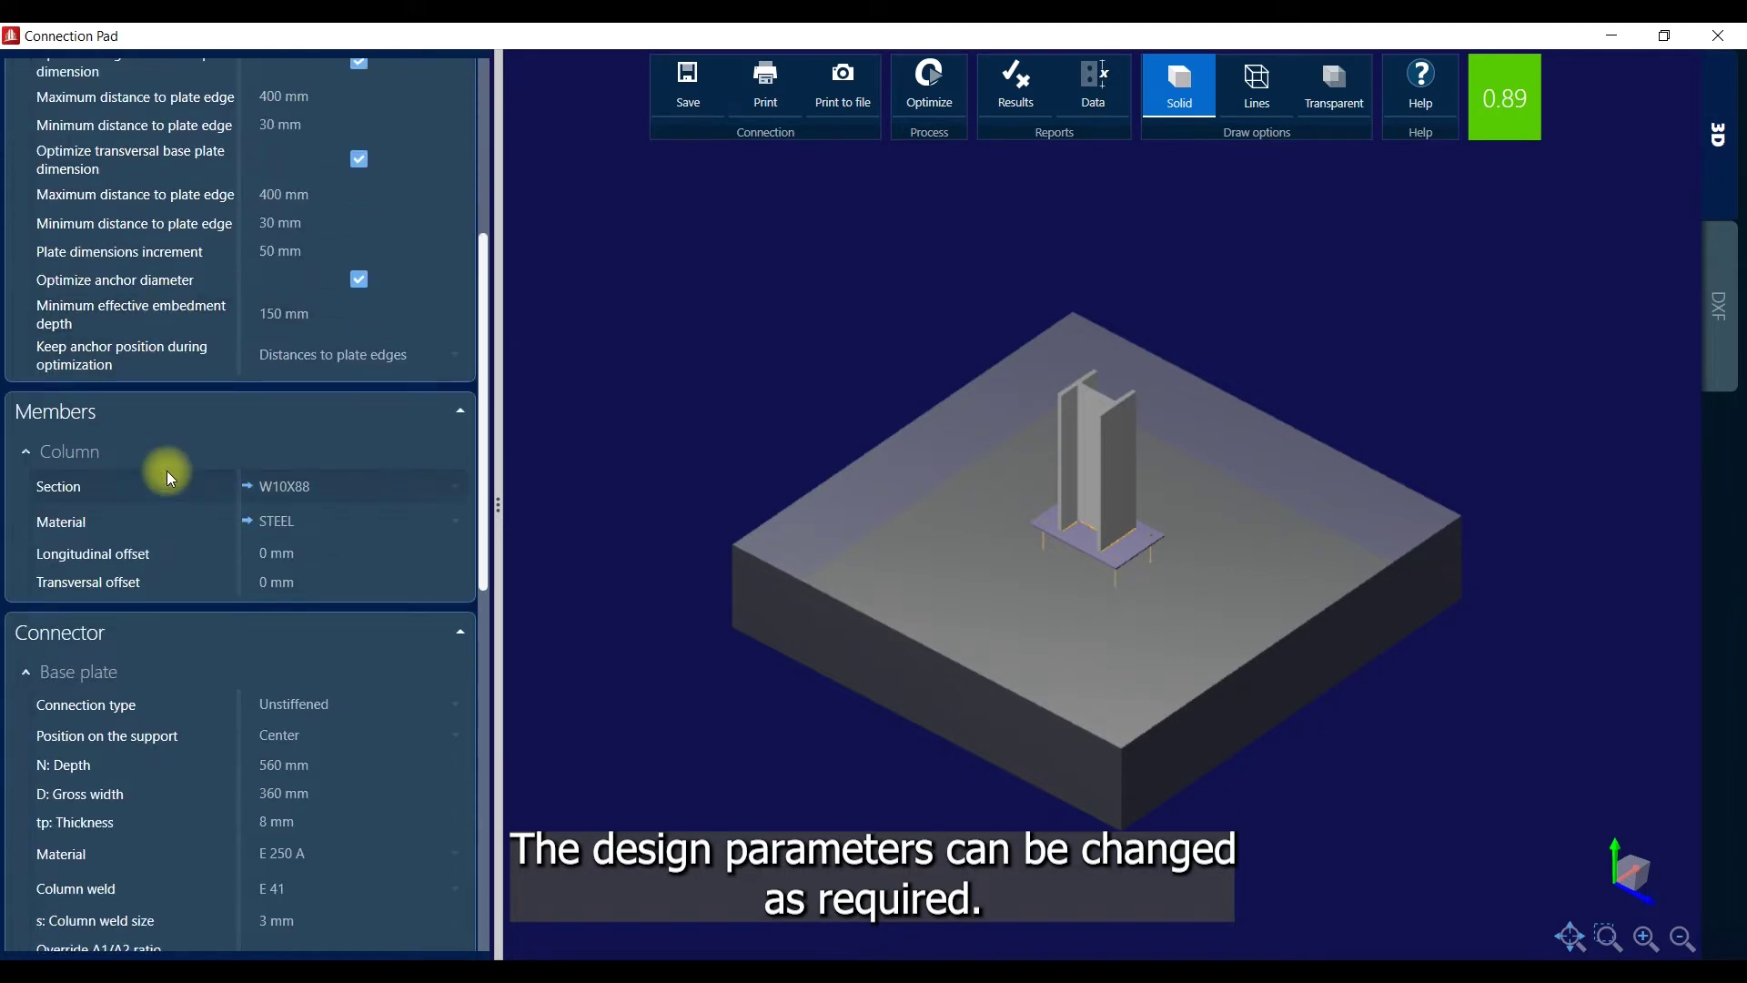
pyautogui.scroll(-1, 170, 478)
pyautogui.scroll(-1, 221, 468)
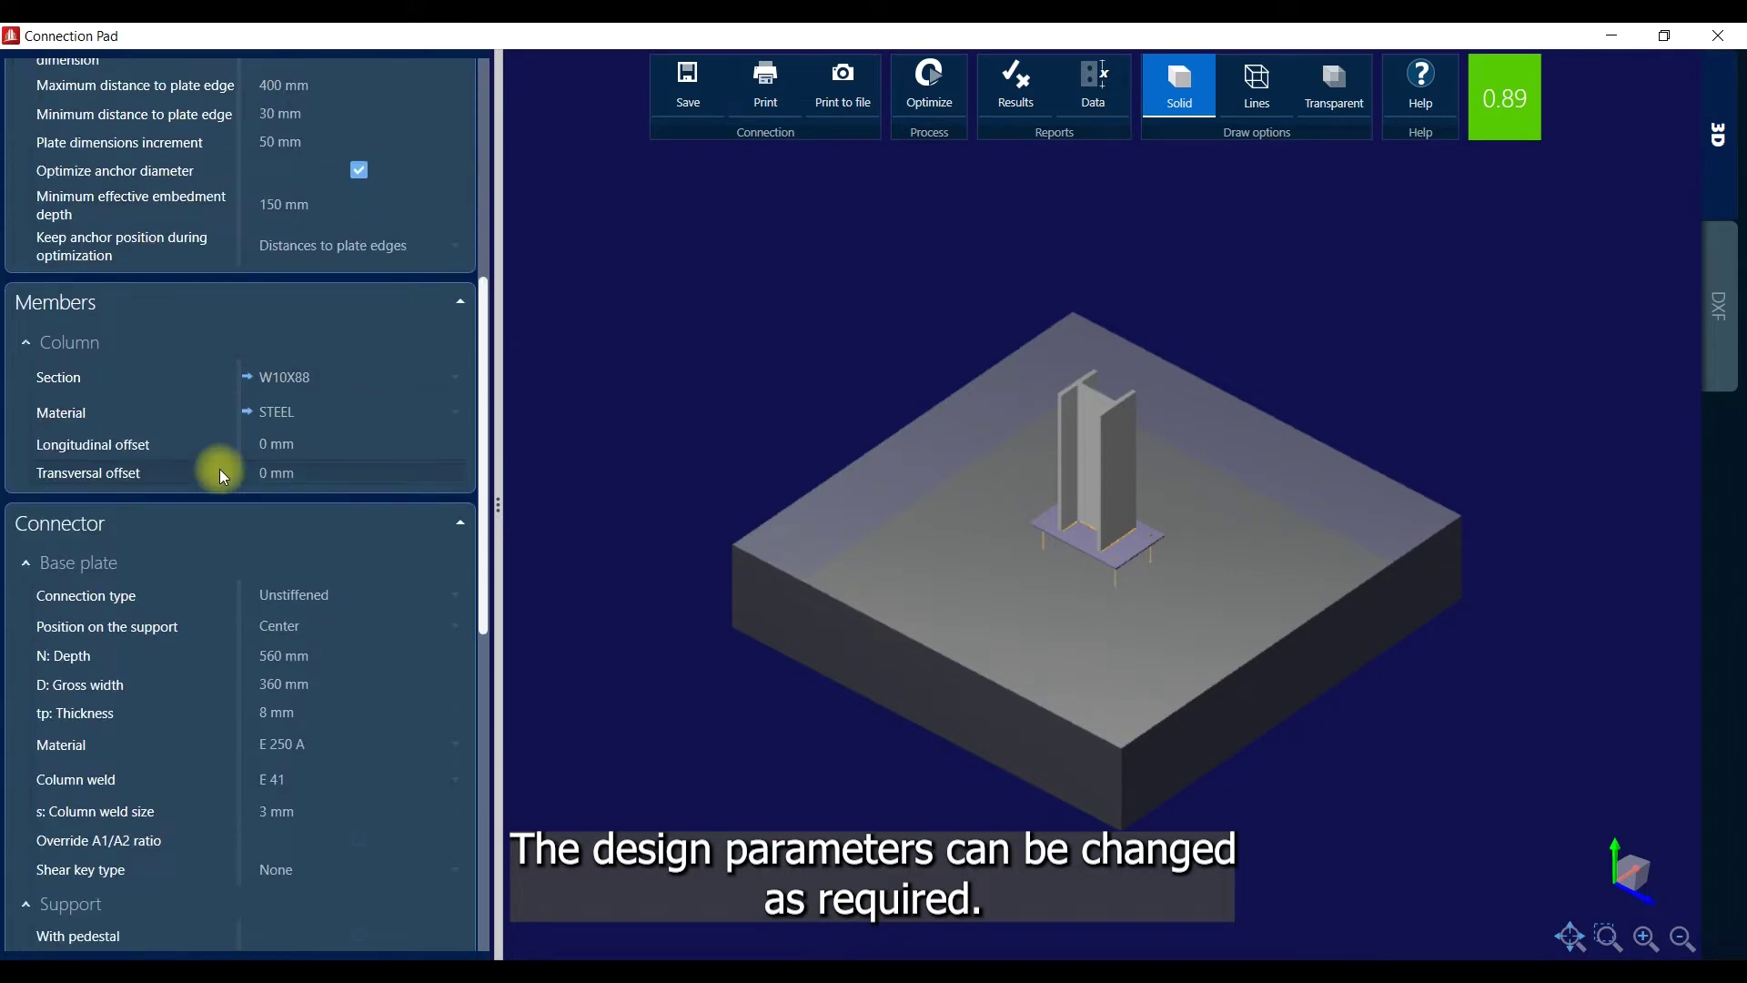
pyautogui.scroll(1, 270, 407)
pyautogui.scroll(-2, 359, 602)
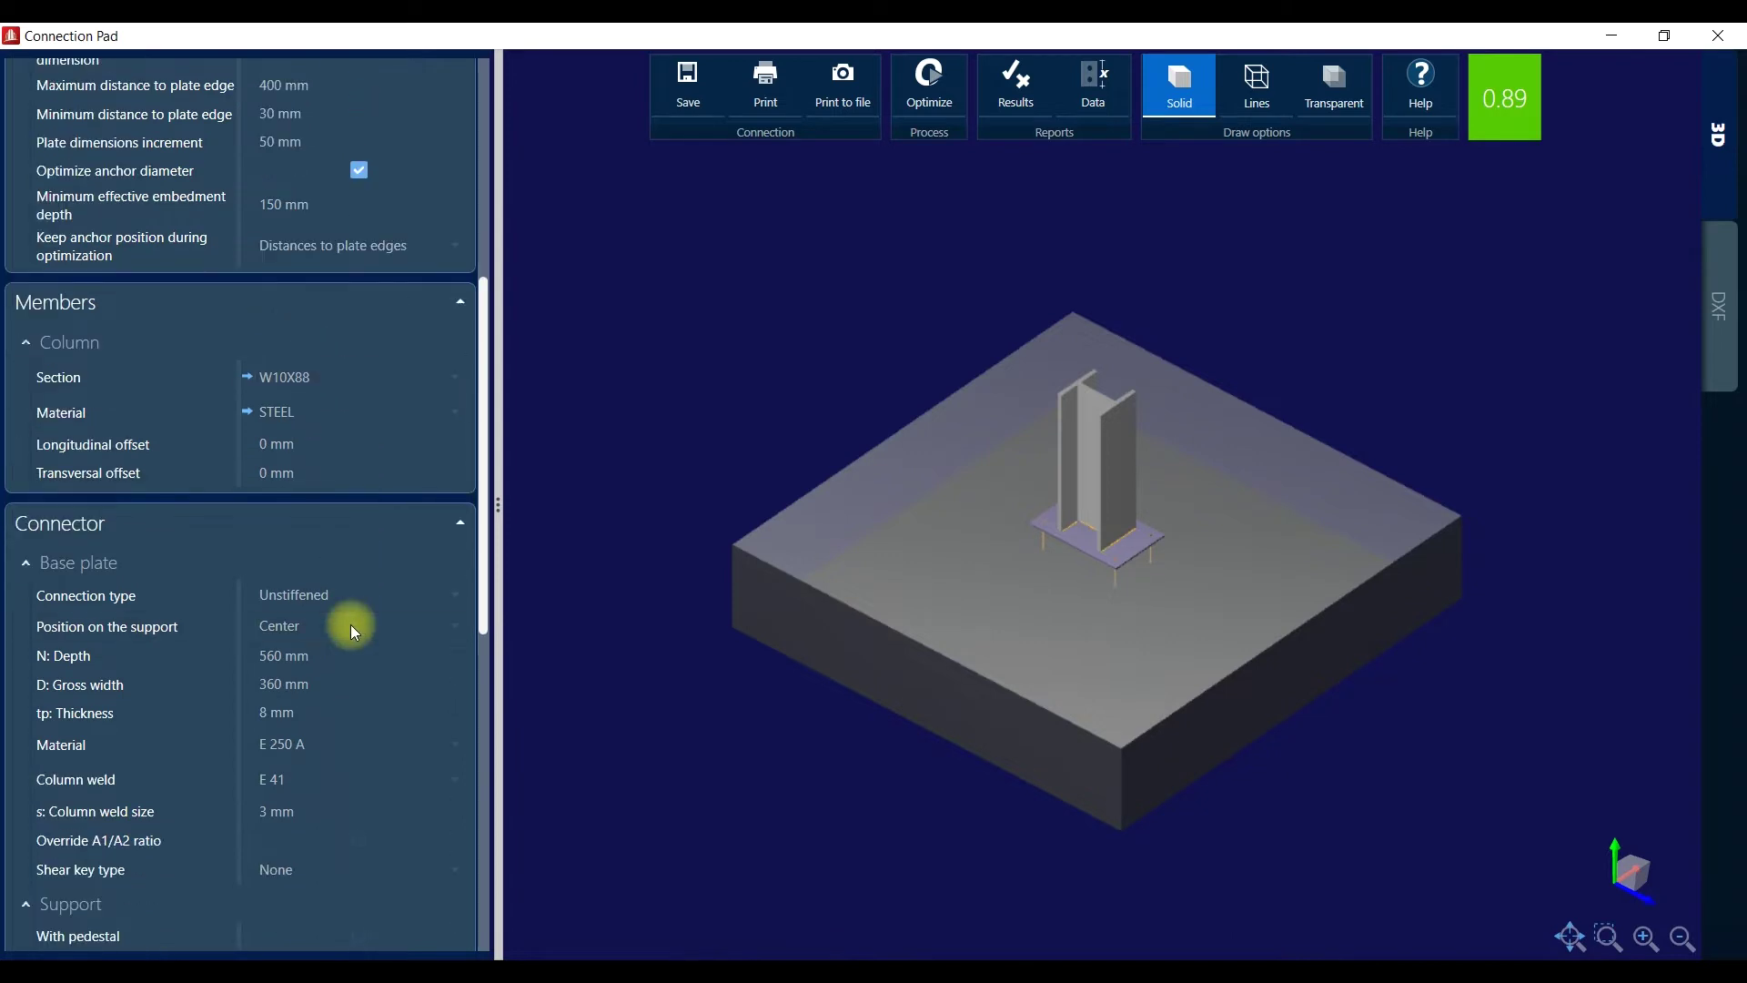
pyautogui.scroll(-2, 352, 624)
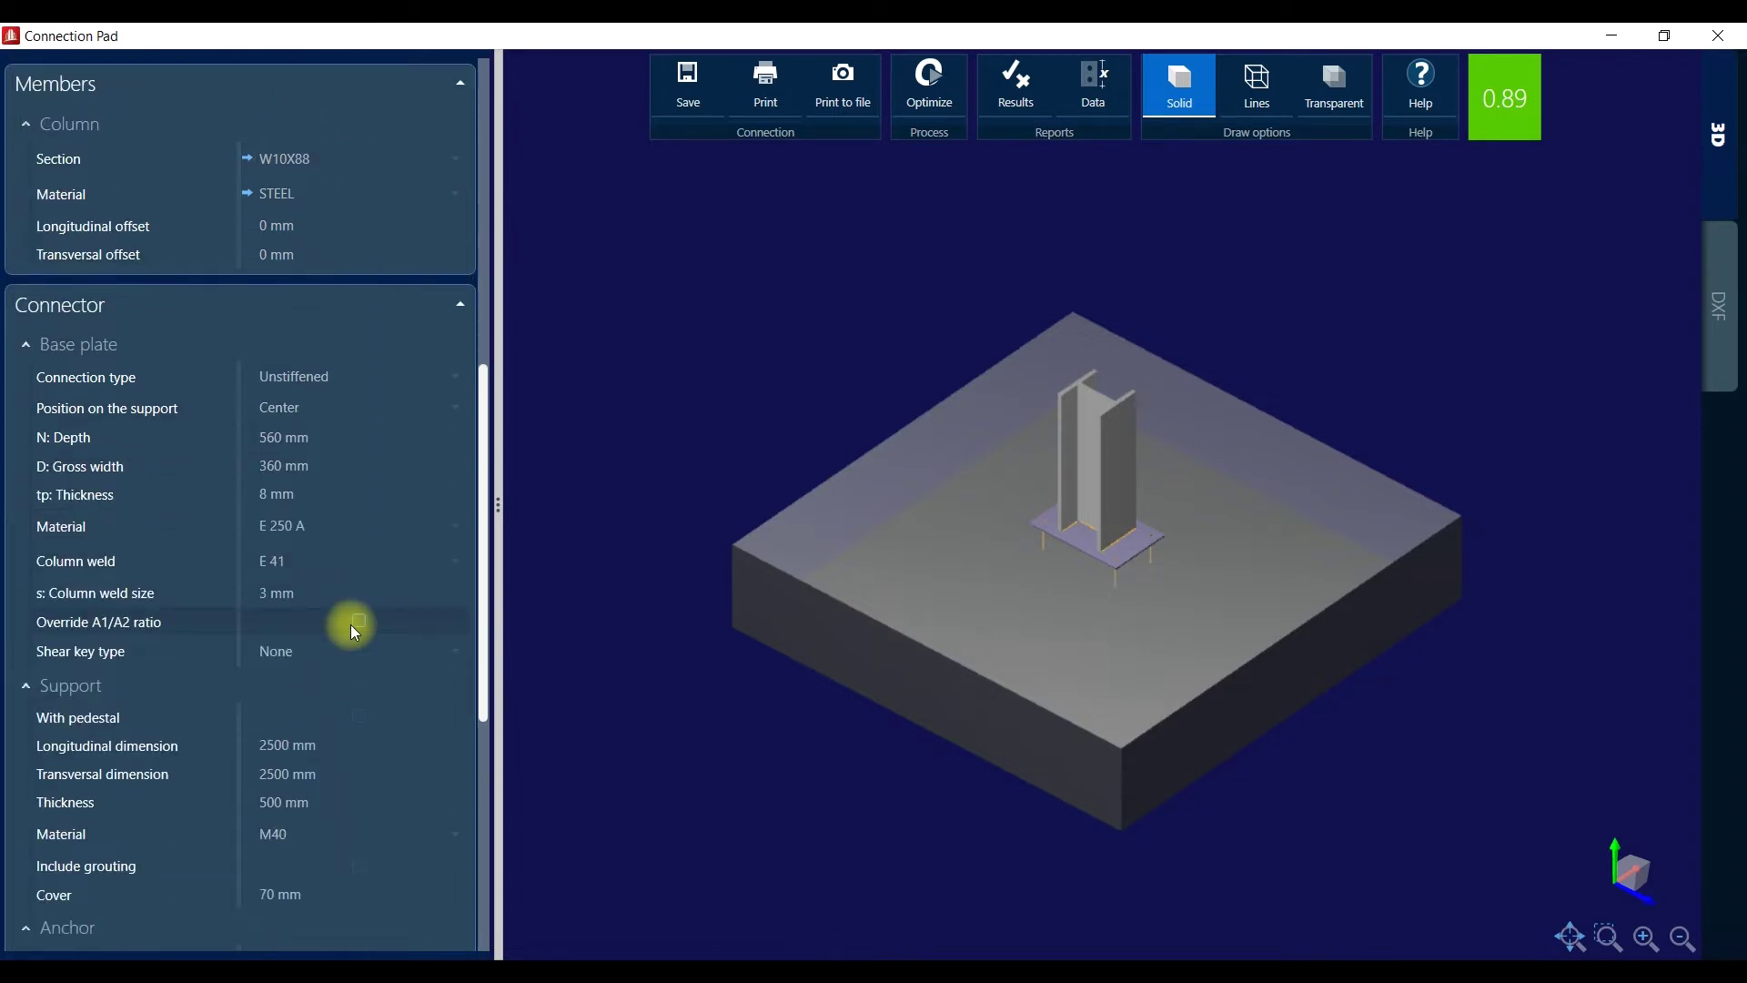
pyautogui.scroll(-1, 351, 624)
pyautogui.scroll(-1, 351, 625)
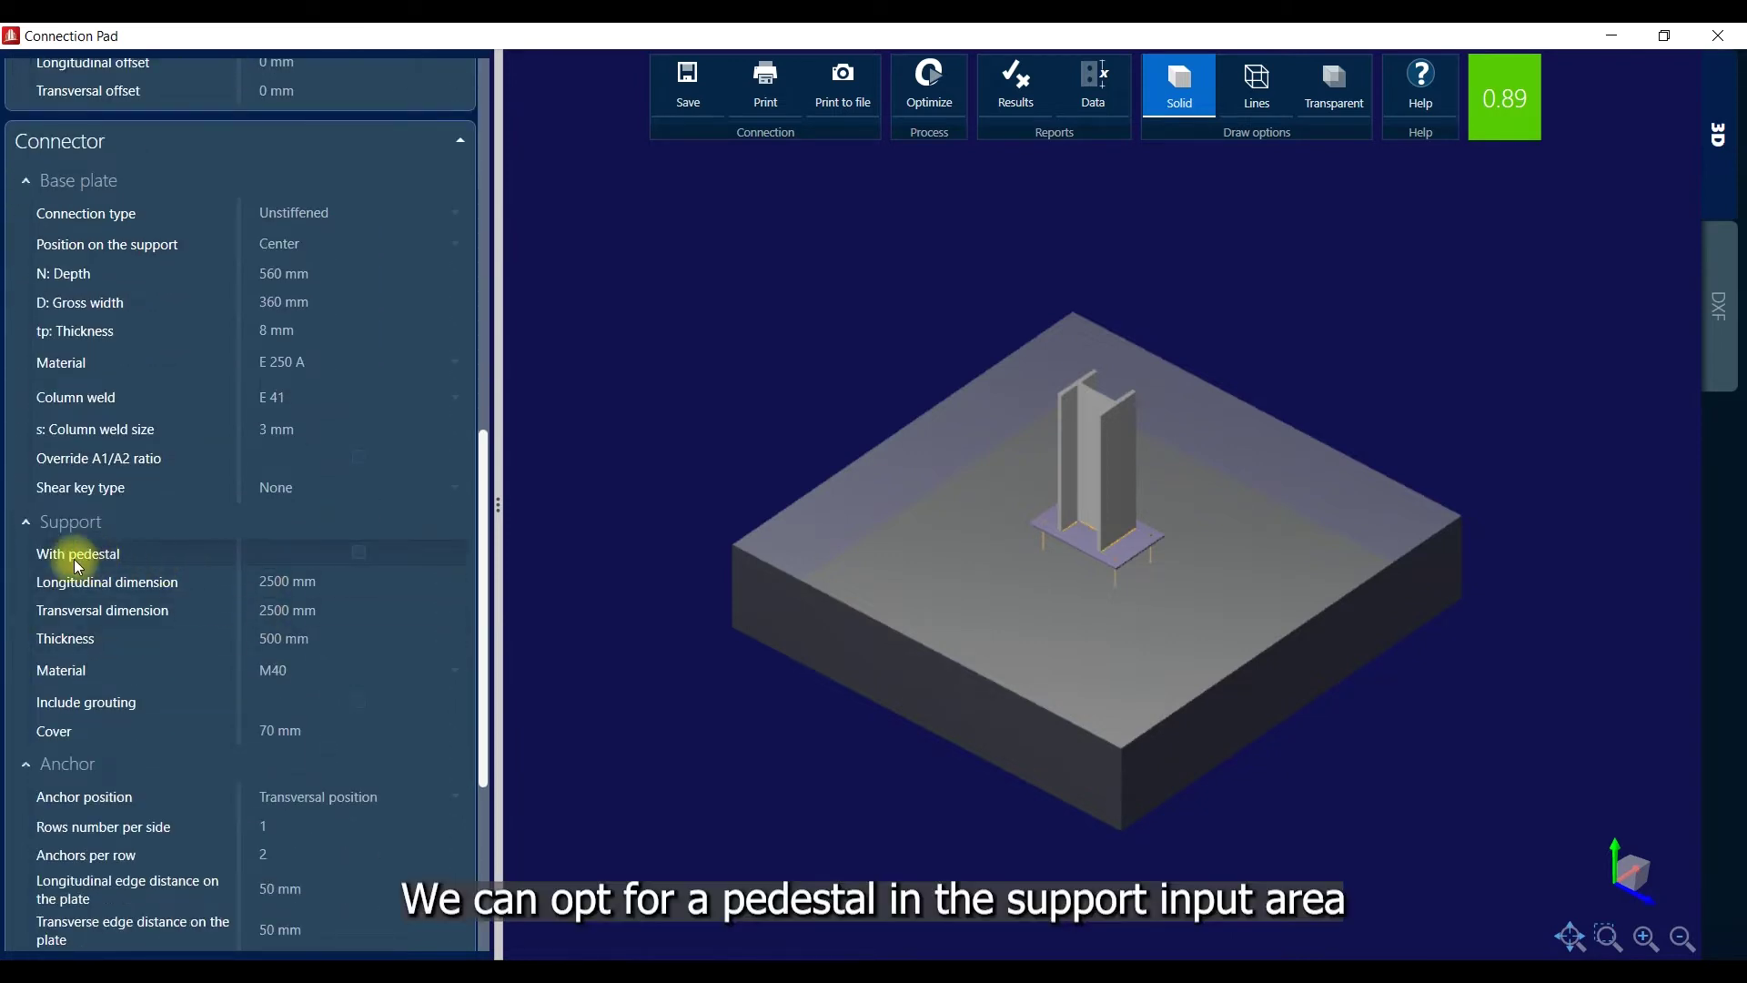
# Add a concrete pedestal under the plate, 700 mm longitudinal, 500 mm transversal, 800 mm thick.
pyautogui.click(362, 554)
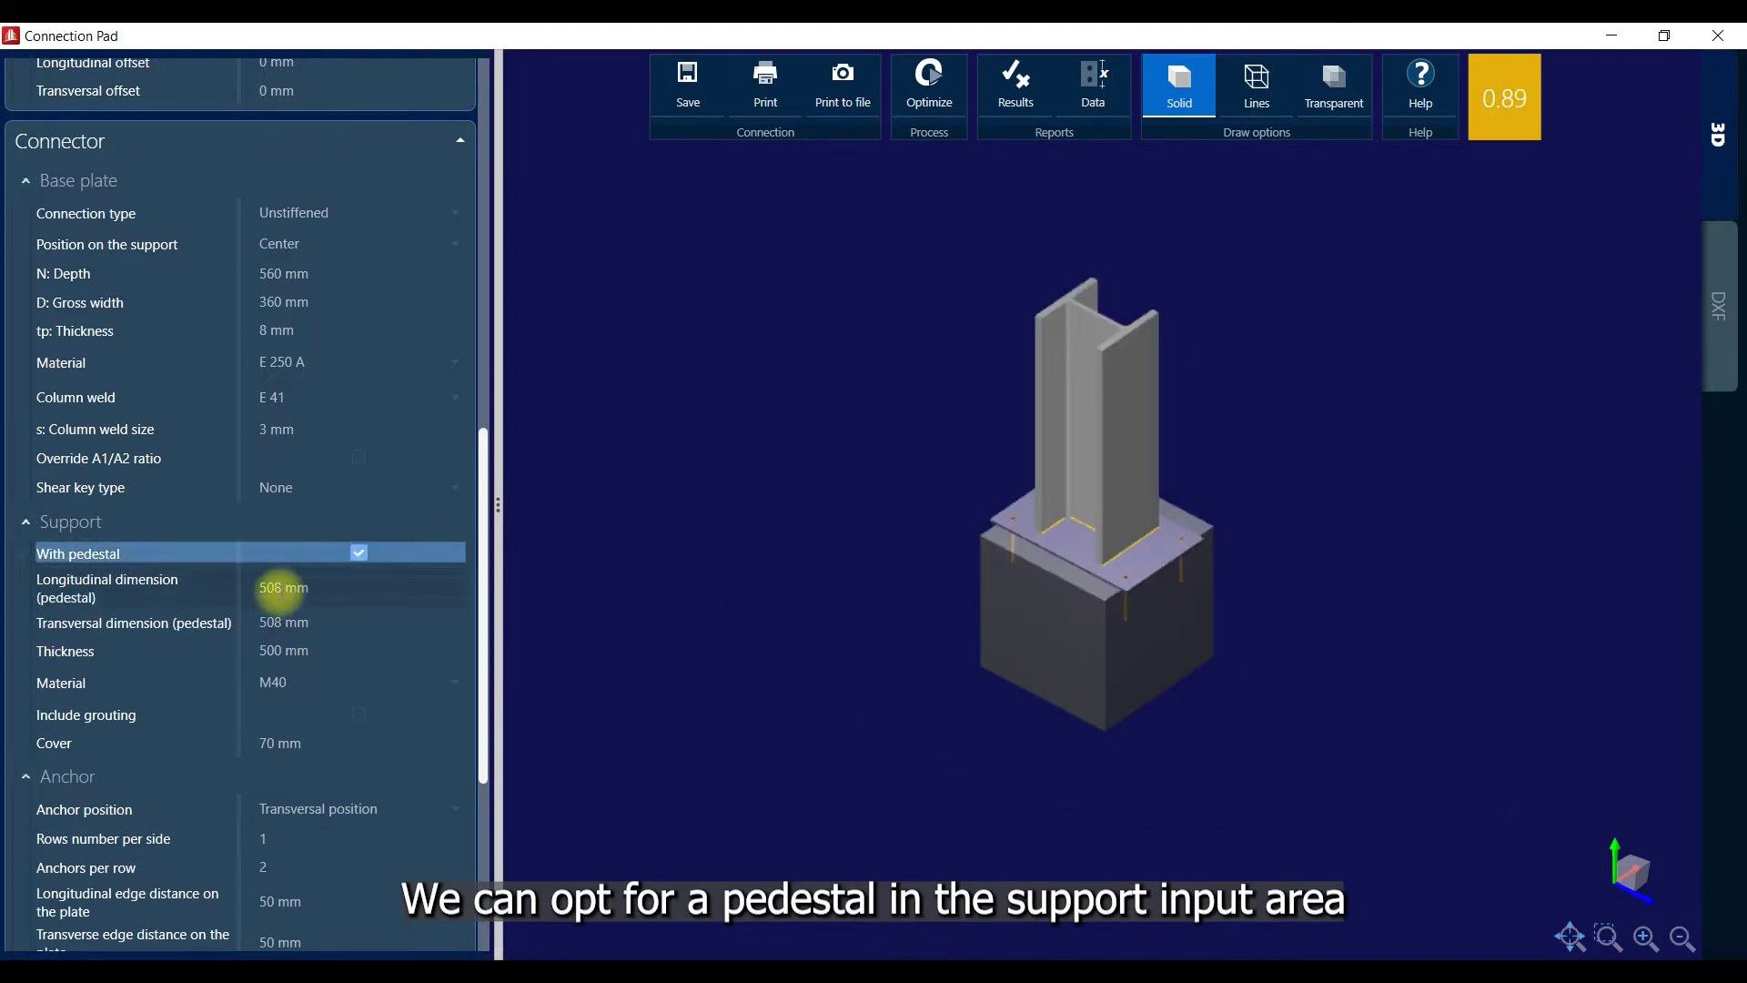
pyautogui.click(291, 583)
pyautogui.write('650')
pyautogui.press('Tab')
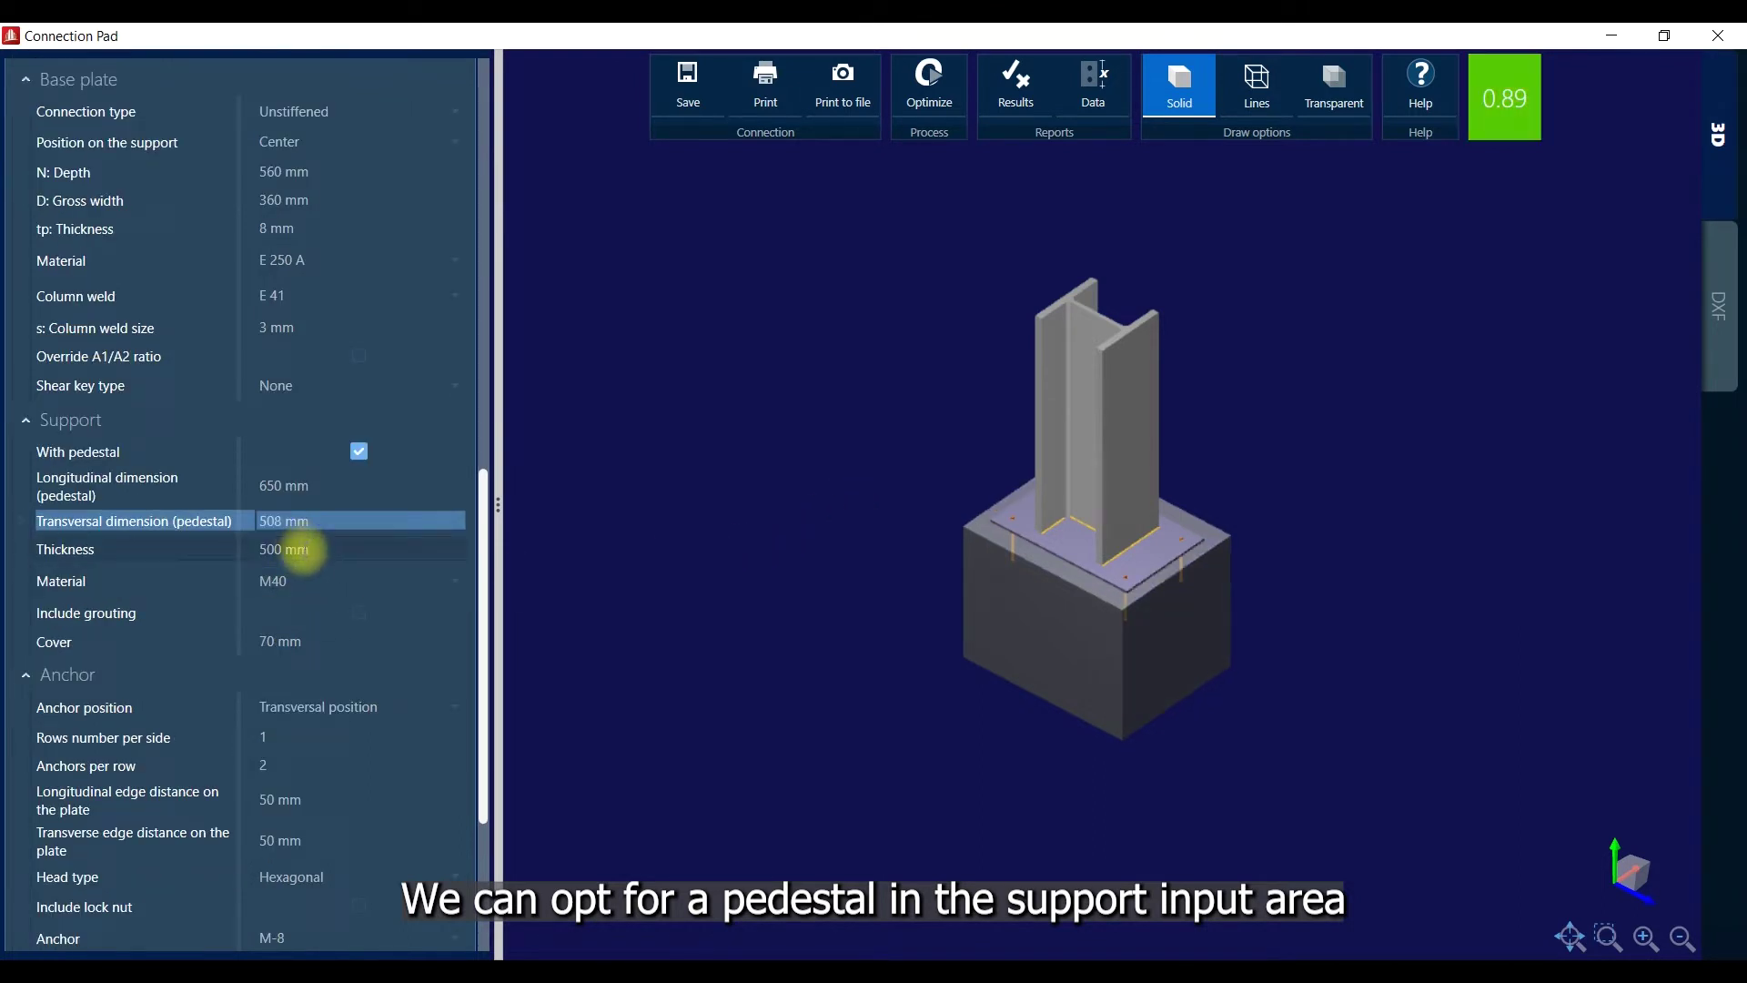
pyautogui.write('5')
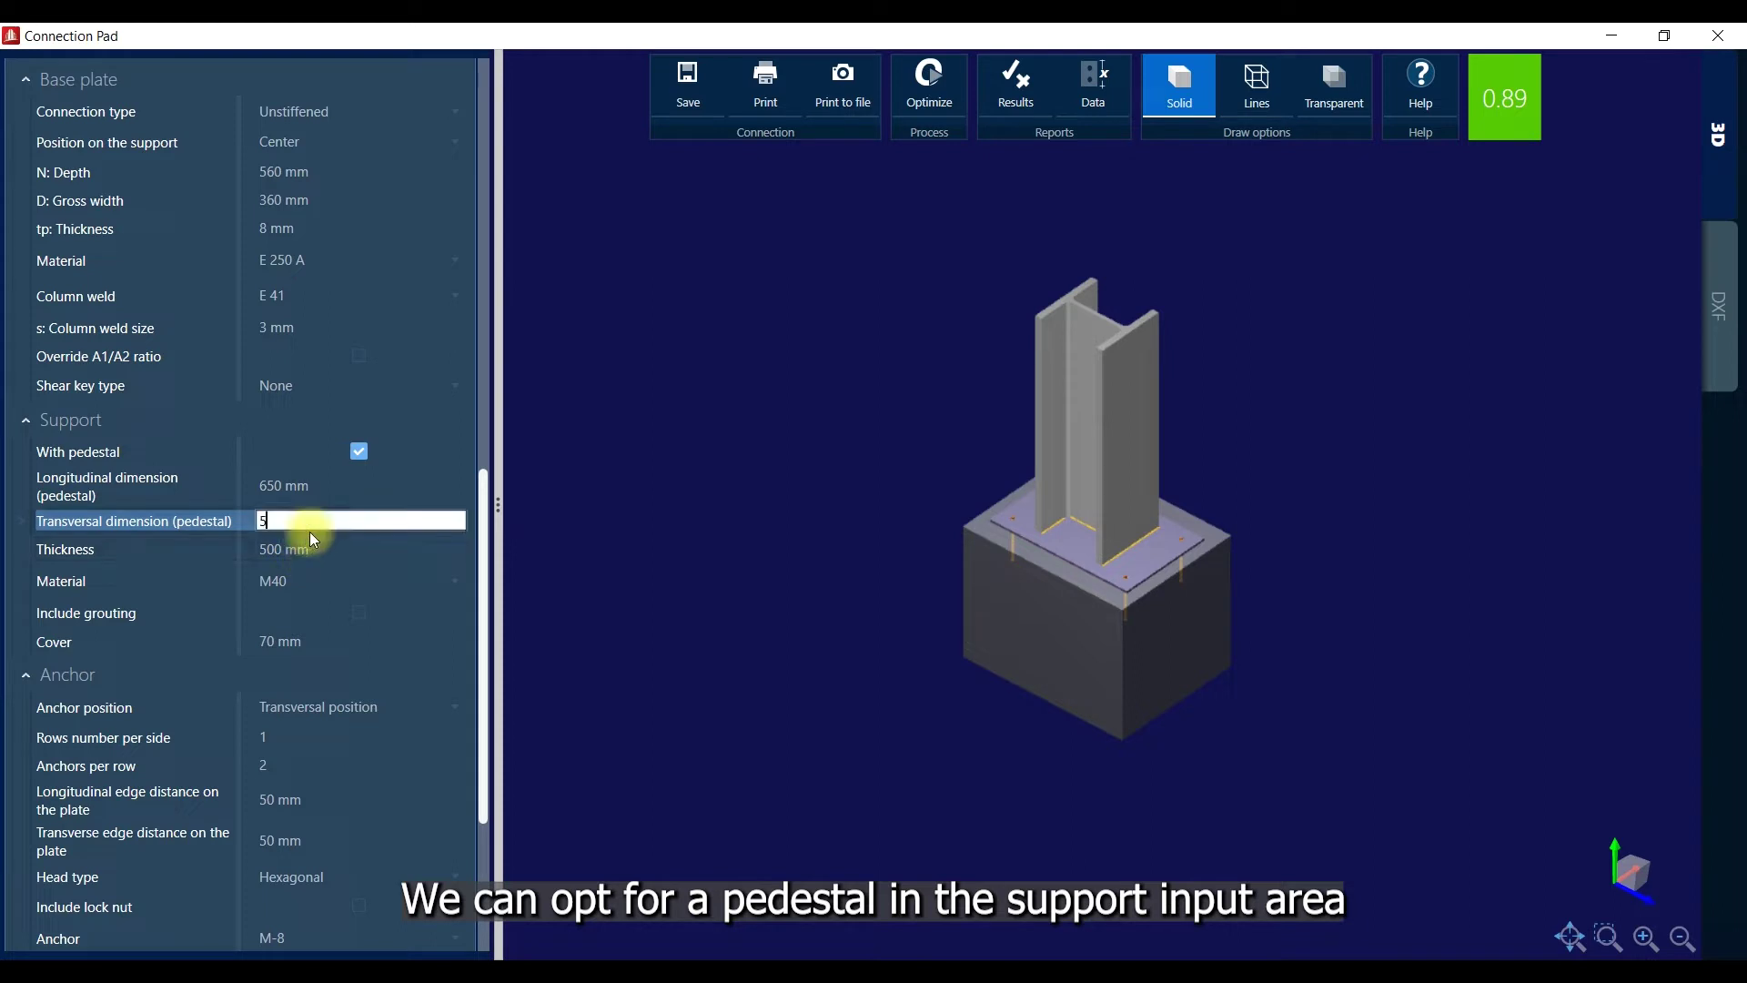
pyautogui.write('00')
pyautogui.press('Return')
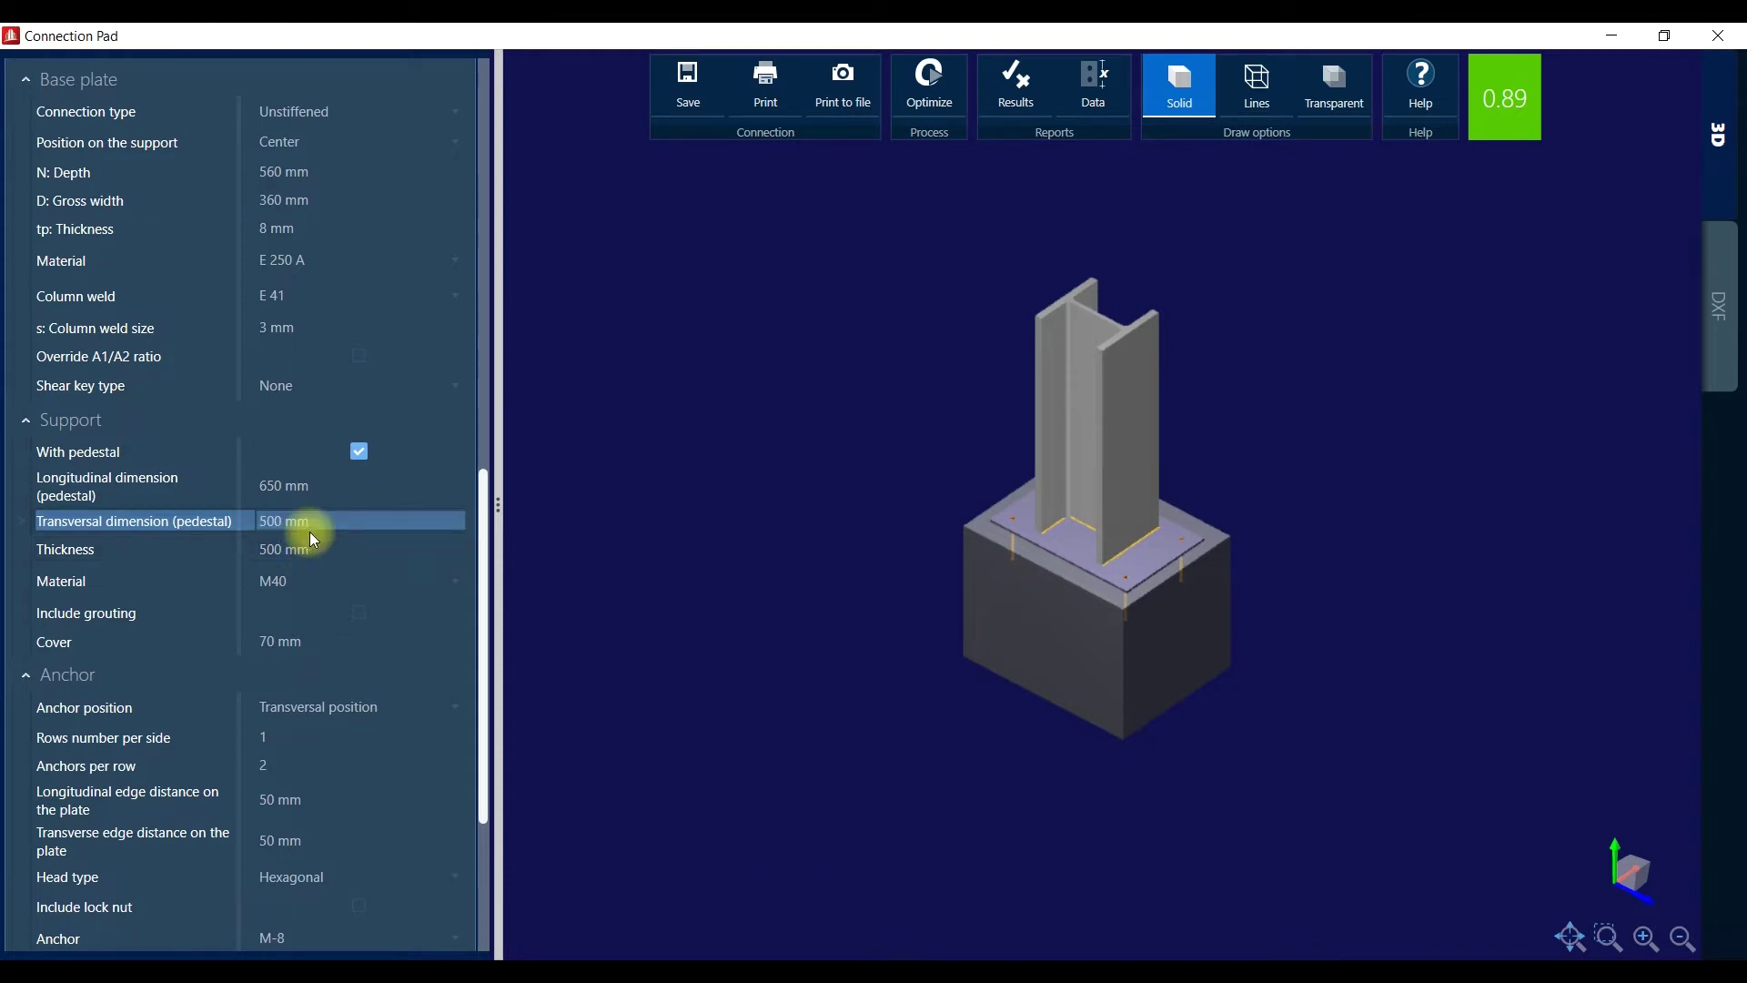
pyautogui.click(302, 485)
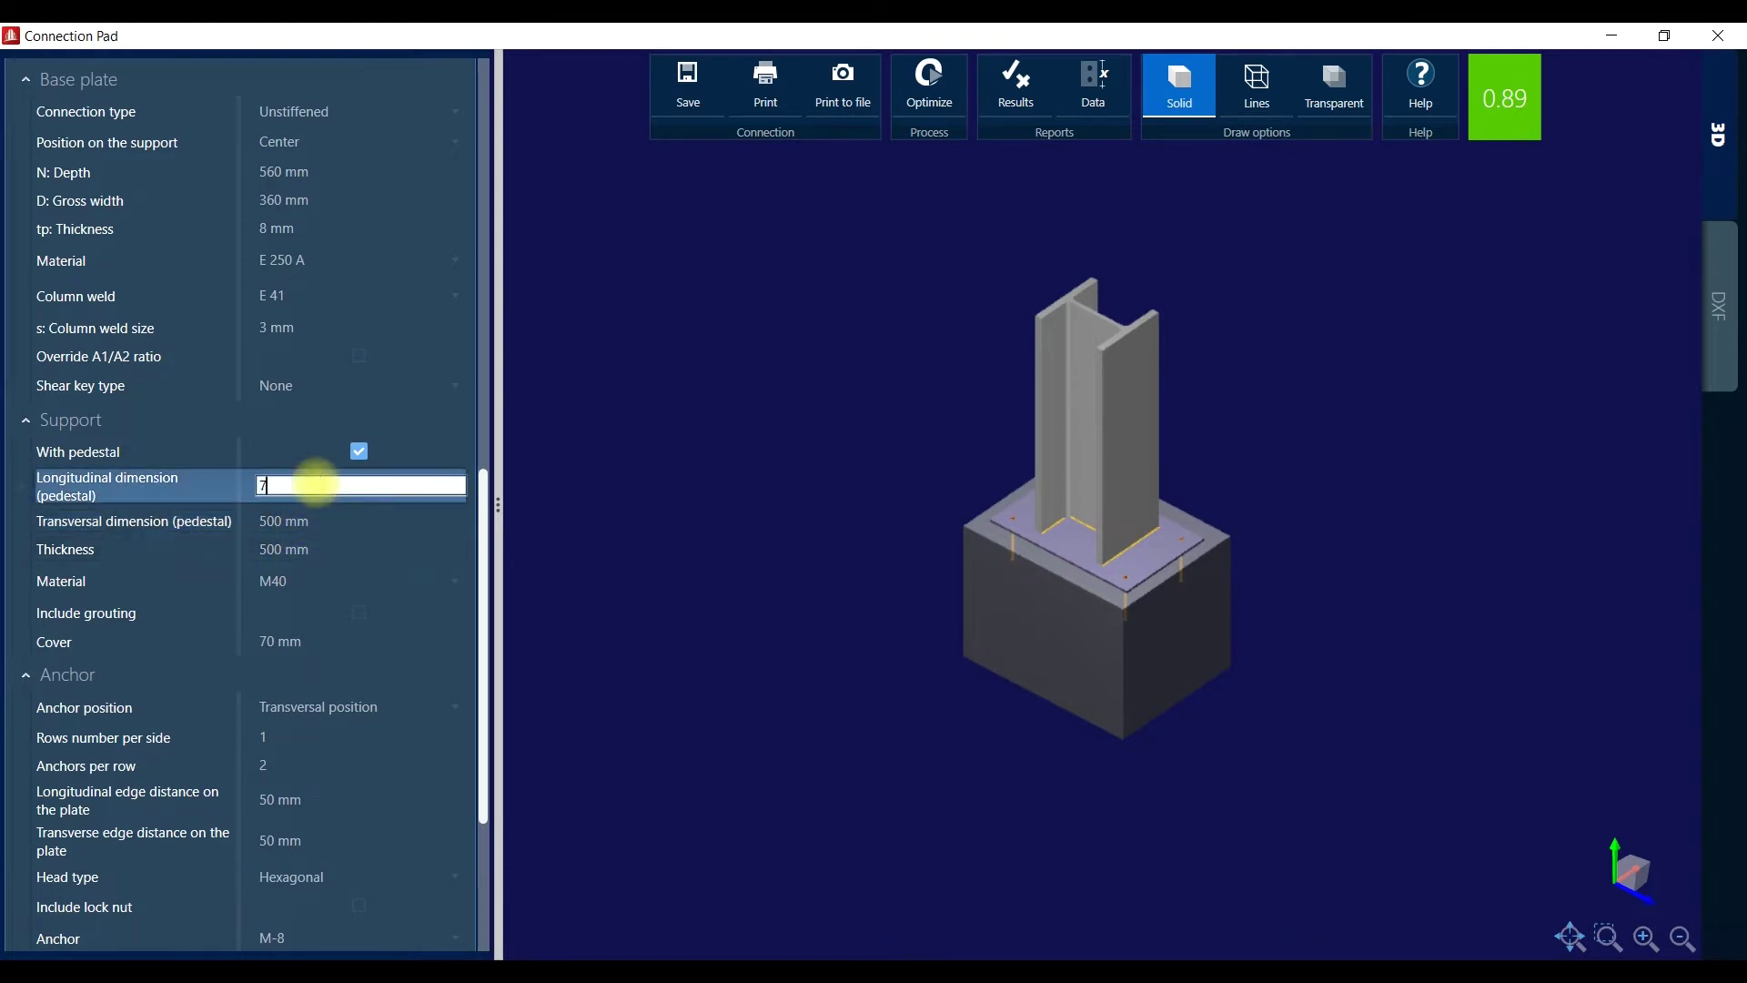
pyautogui.press('Return')
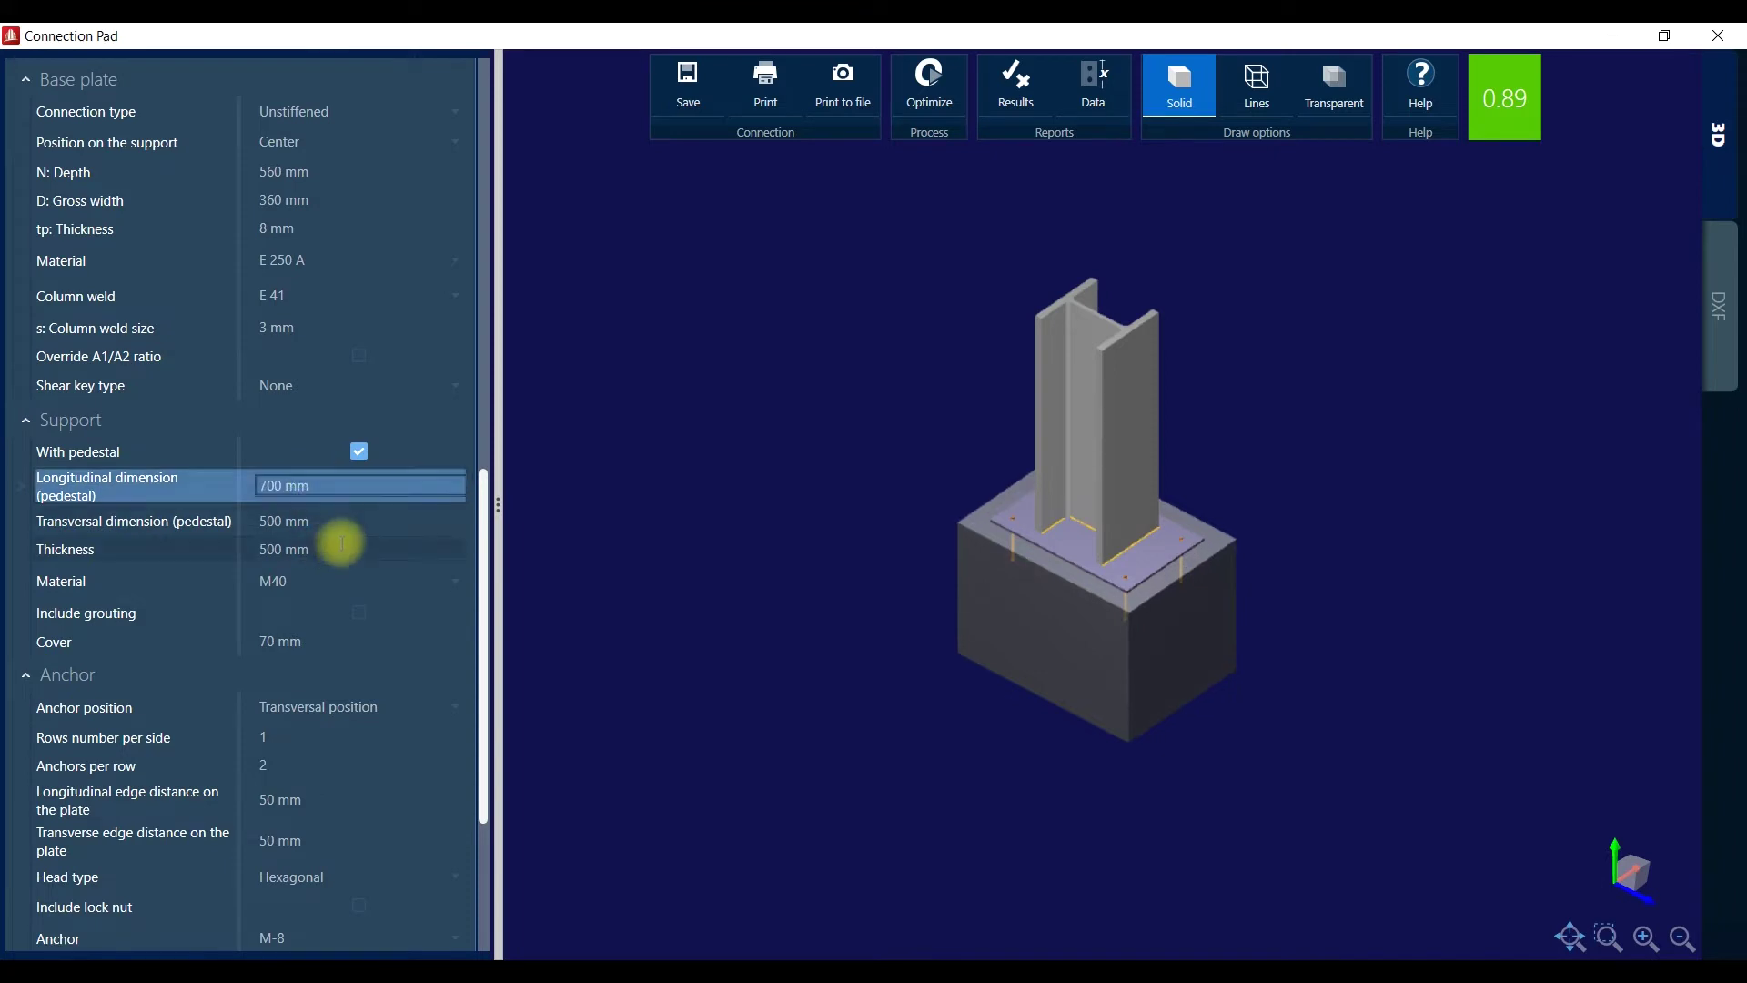
pyautogui.click(312, 552)
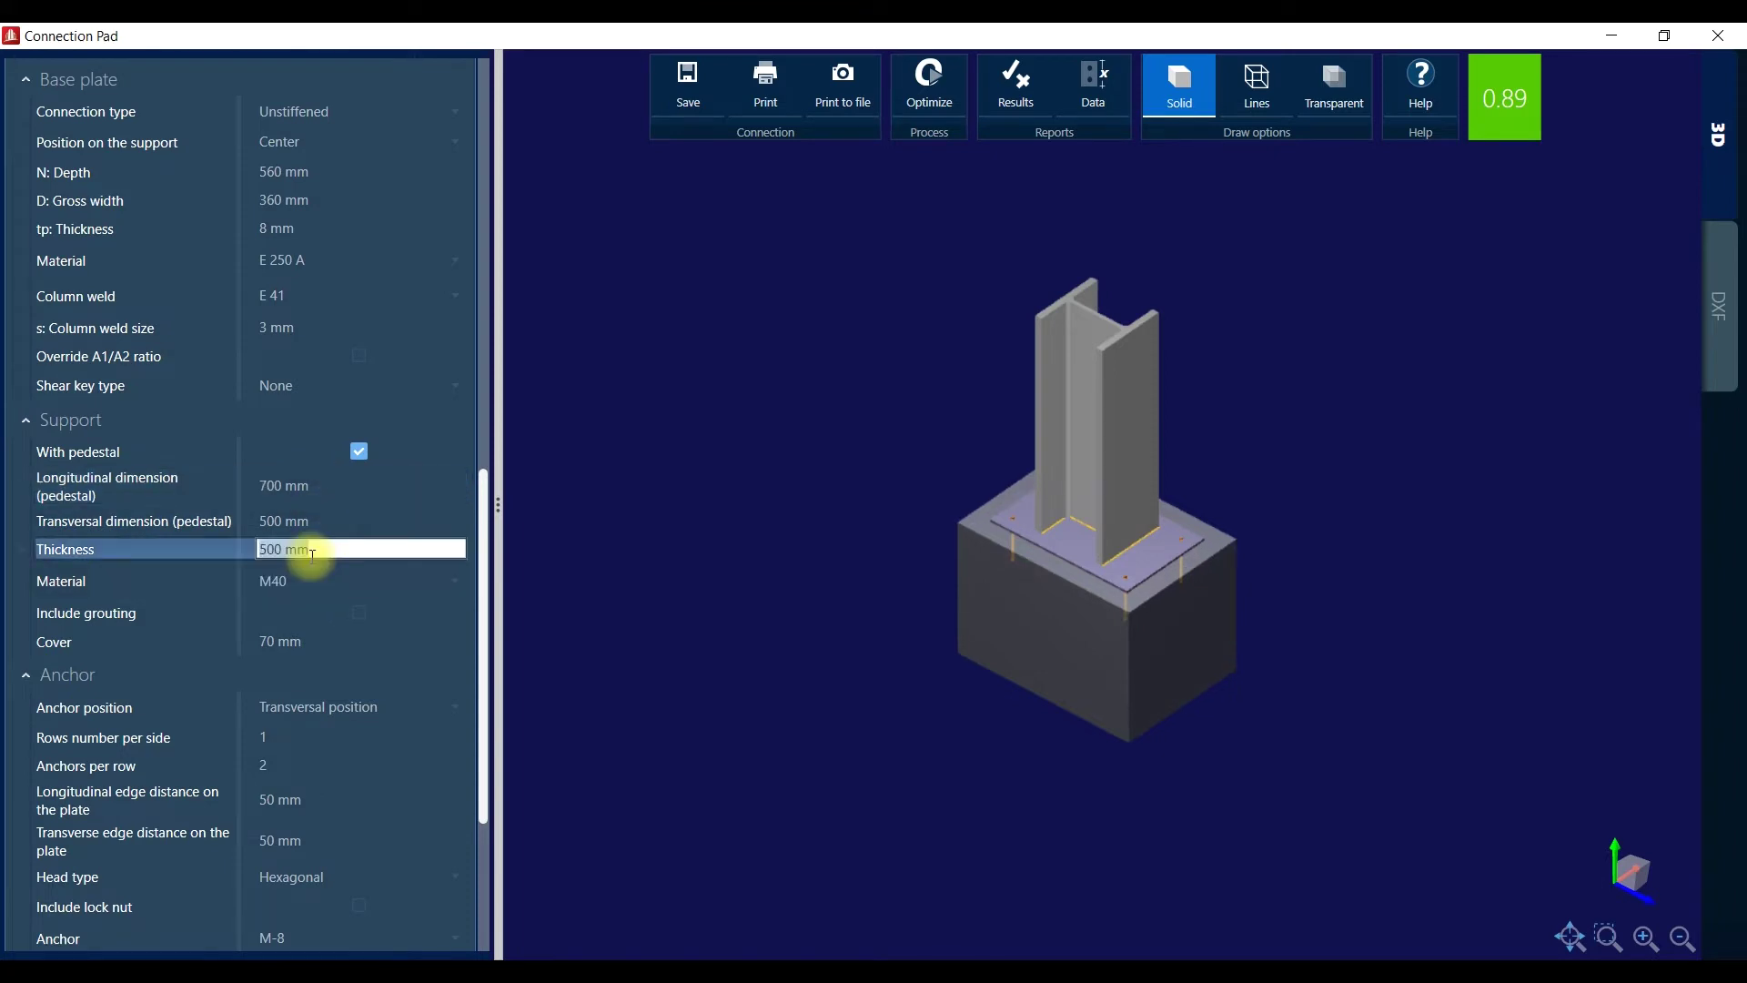
pyautogui.press('Return')
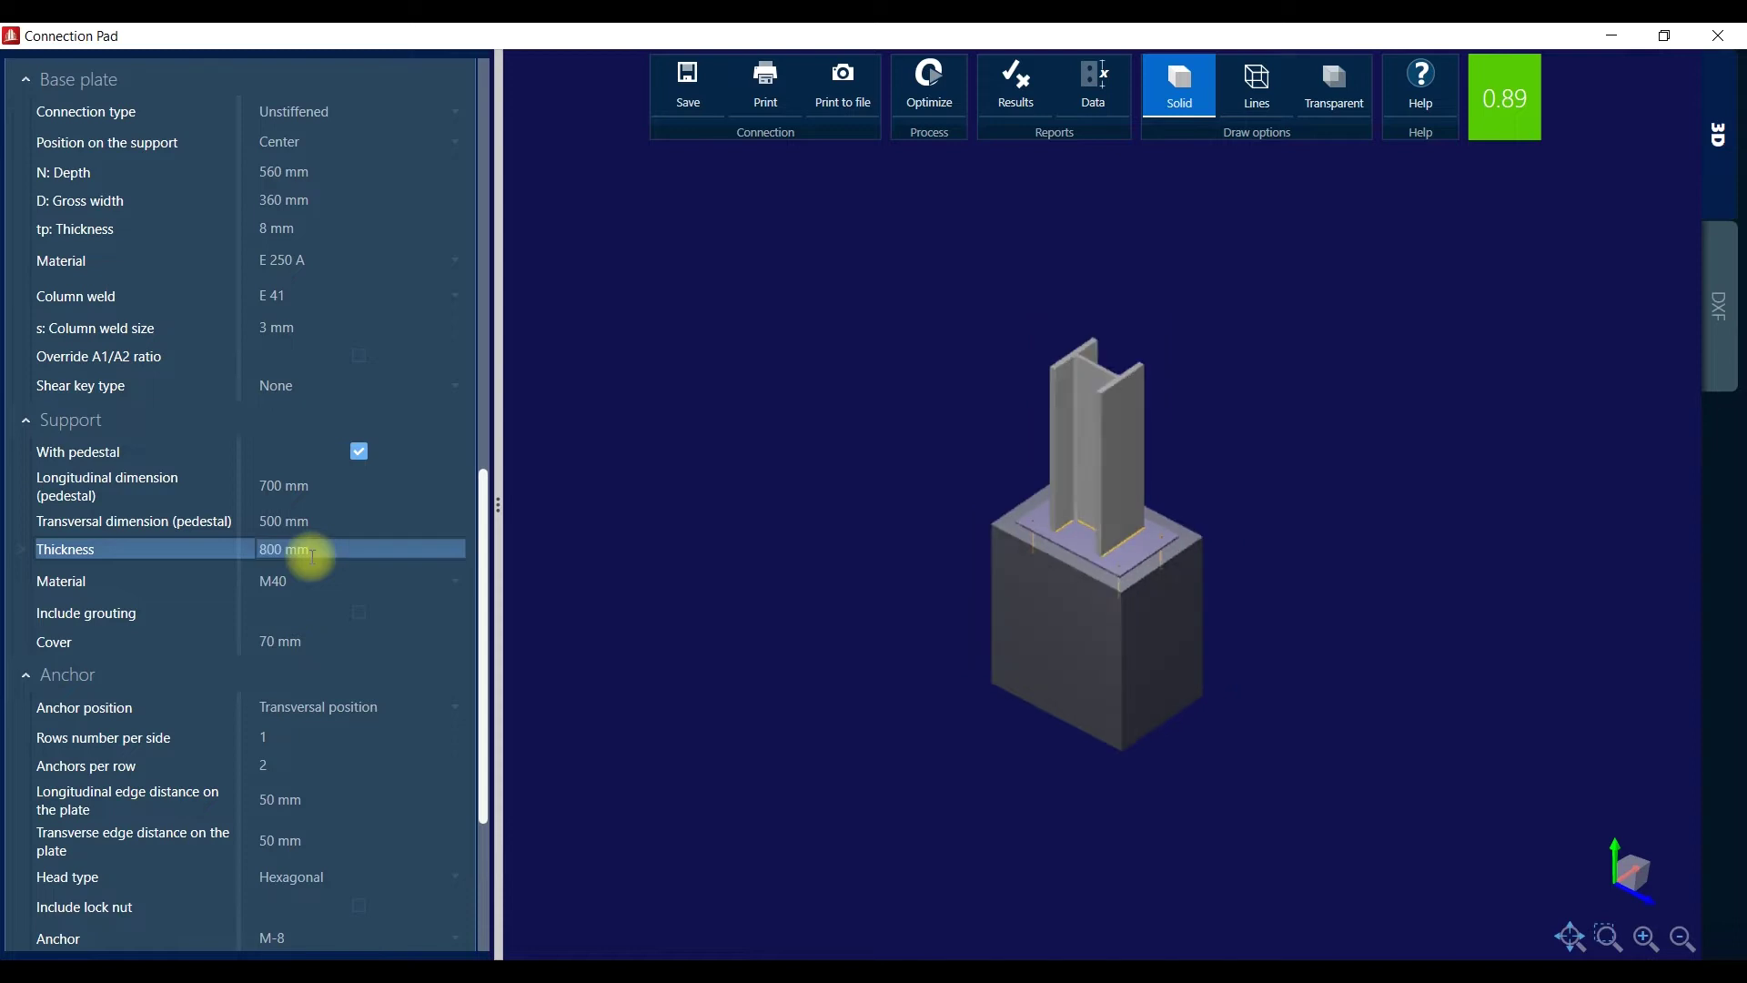
pyautogui.click(364, 572)
# Make the pedestal M25 concrete and add 25 mm of grouting under the base plate.
pyautogui.click(247, 744)
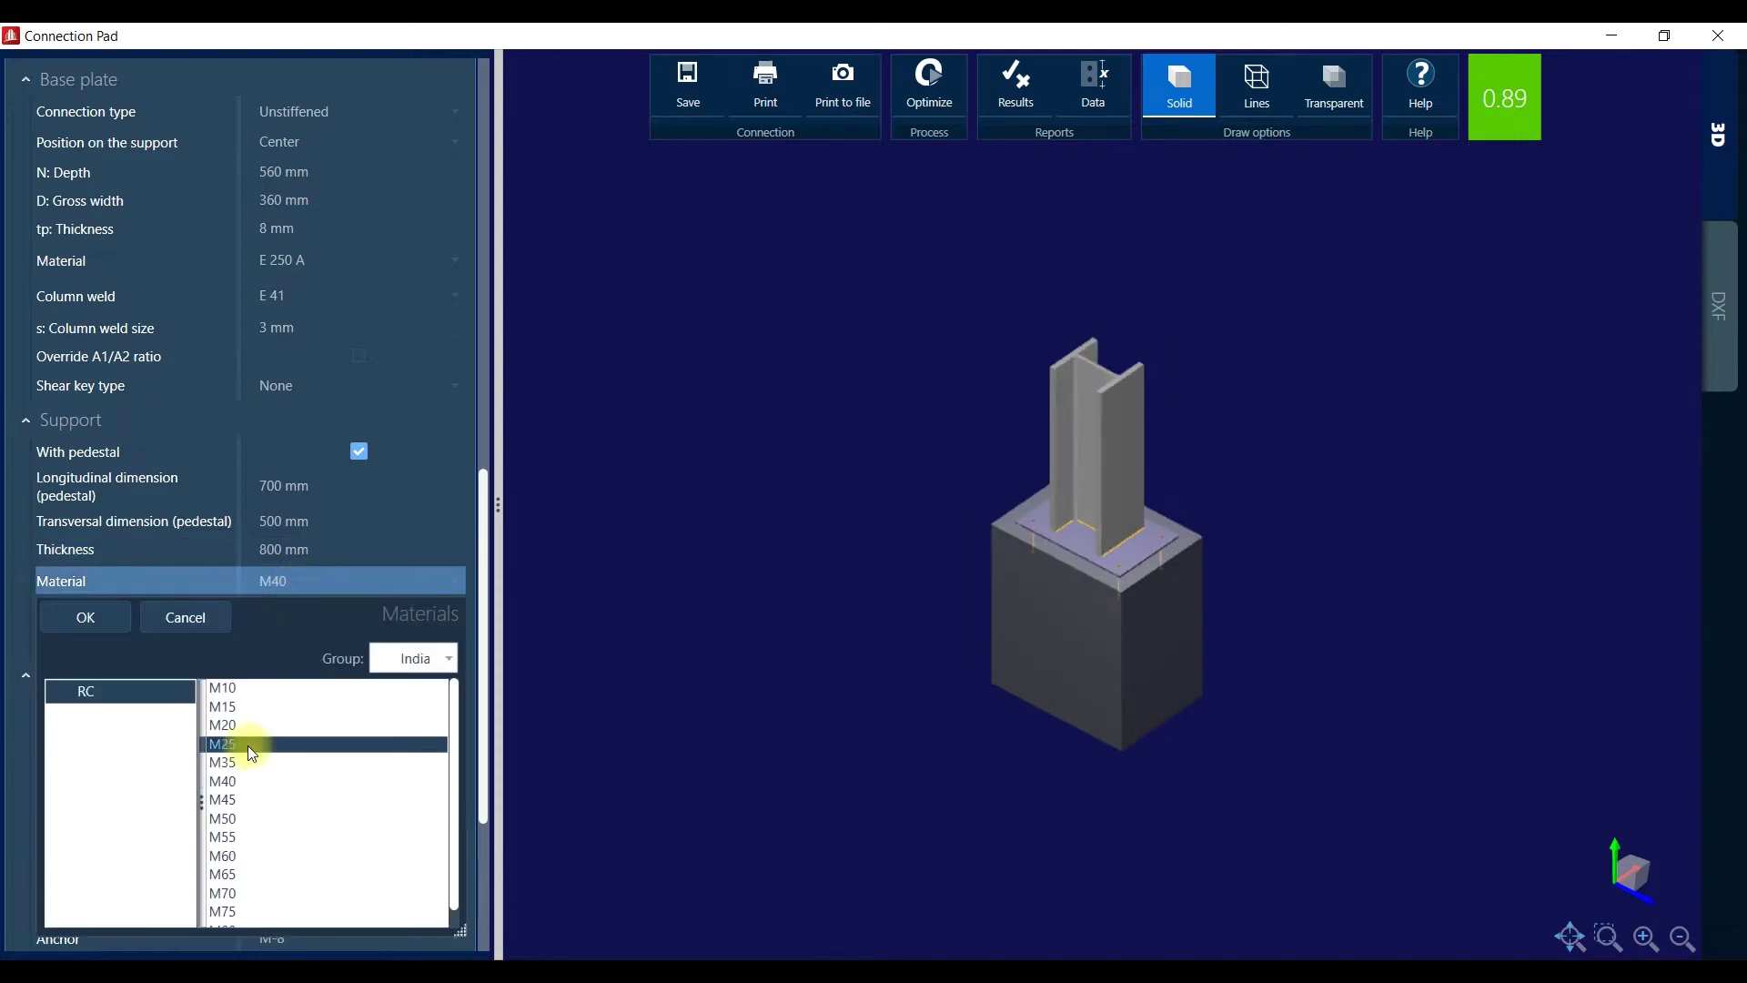
pyautogui.click(107, 617)
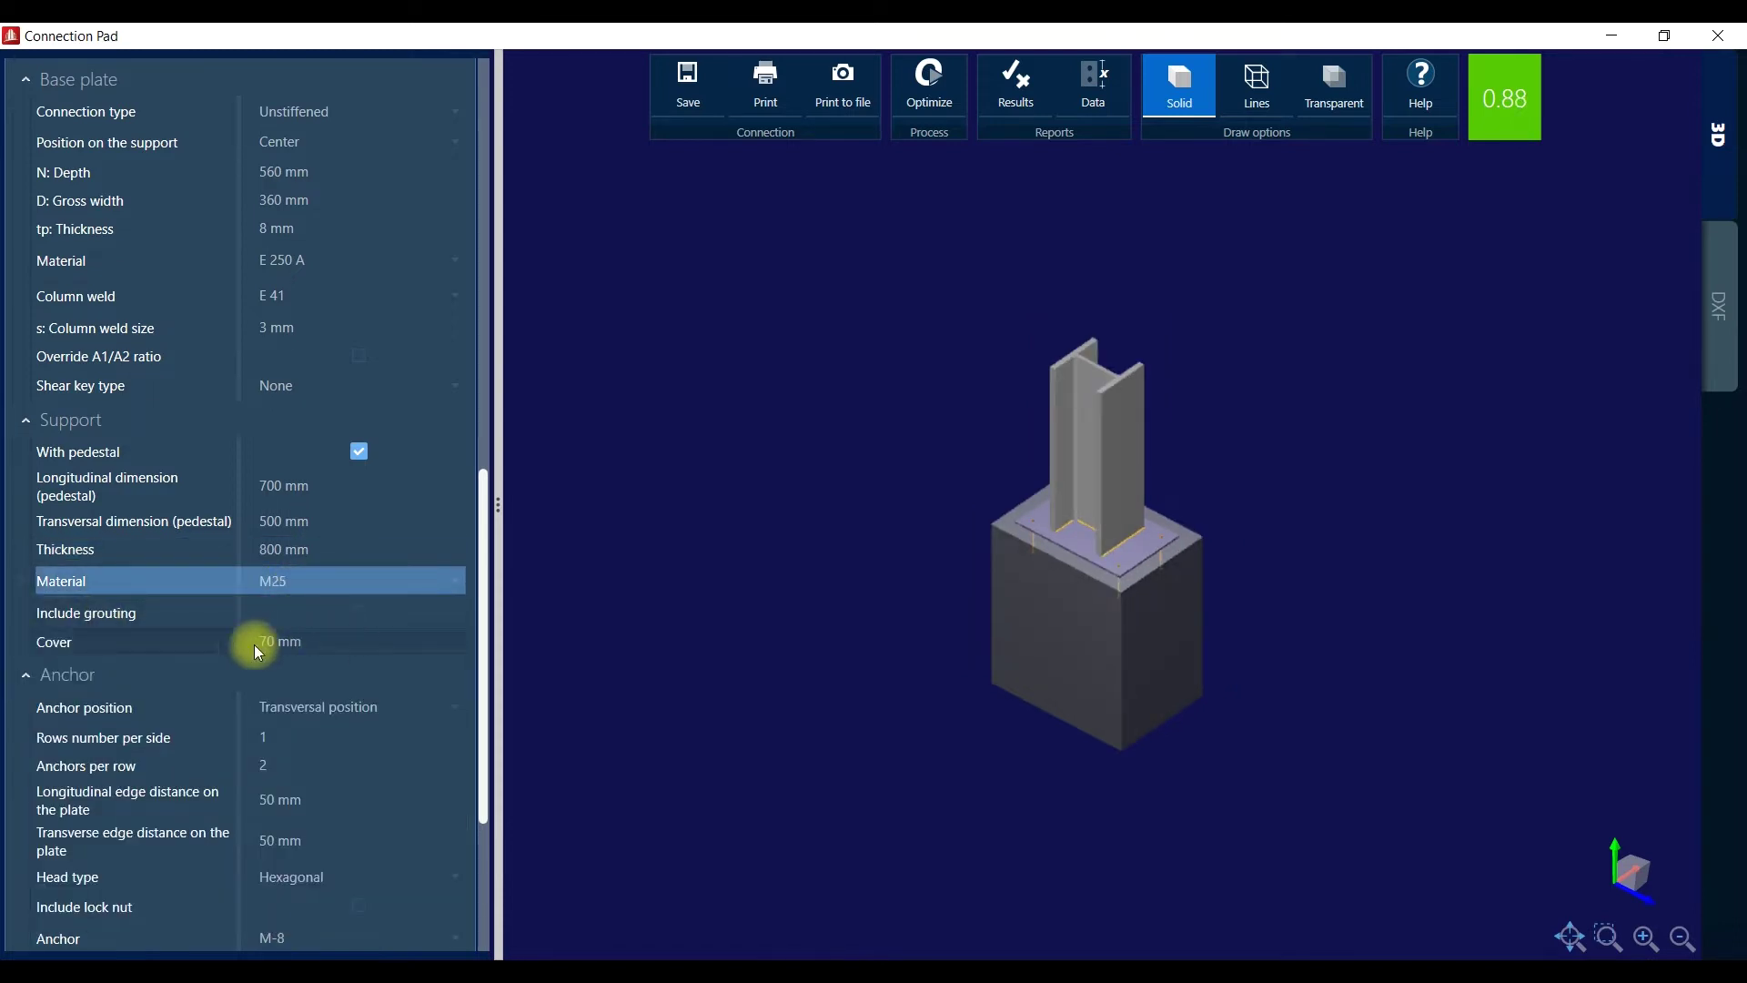
pyautogui.scroll(-1, 273, 628)
pyautogui.click(355, 557)
pyautogui.click(357, 558)
pyautogui.click(331, 587)
pyautogui.write('25')
pyautogui.press('Return')
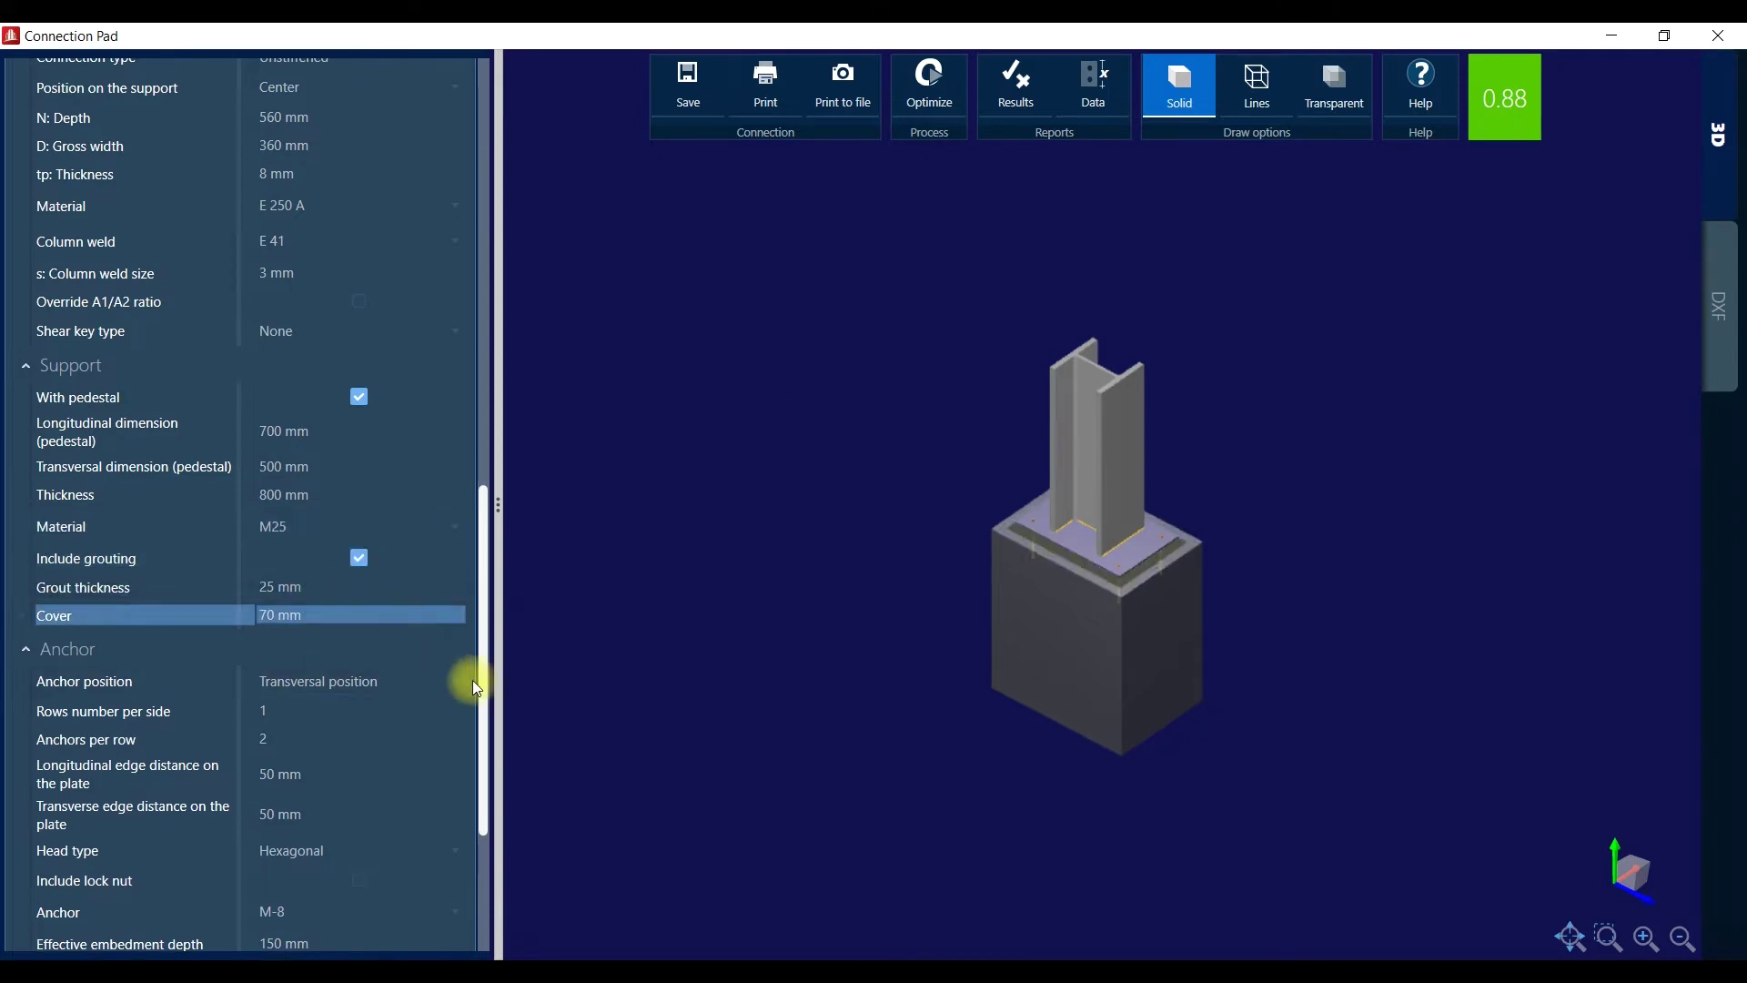
# Use M-12 anchors and enable the splitting failure and cracked concrete checks.
pyautogui.moveTo(1101, 592); pyautogui.dragTo(1113, 628)
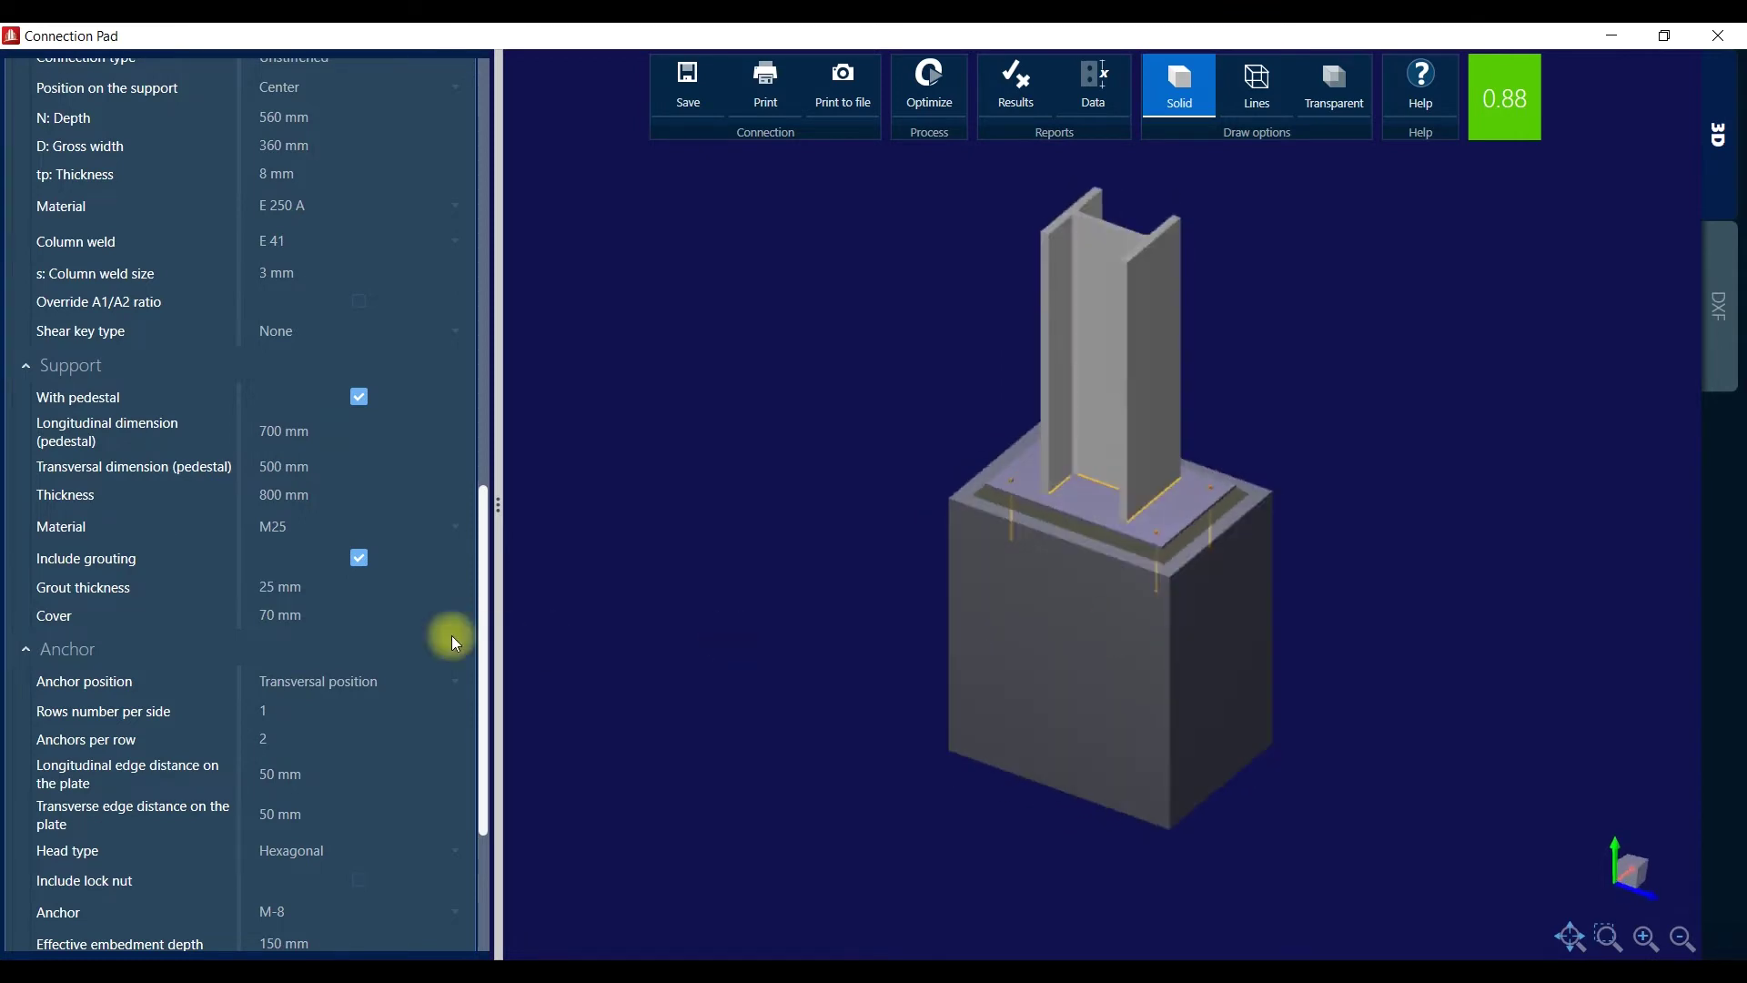
pyautogui.moveTo(490, 570); pyautogui.dragTo(485, 692)
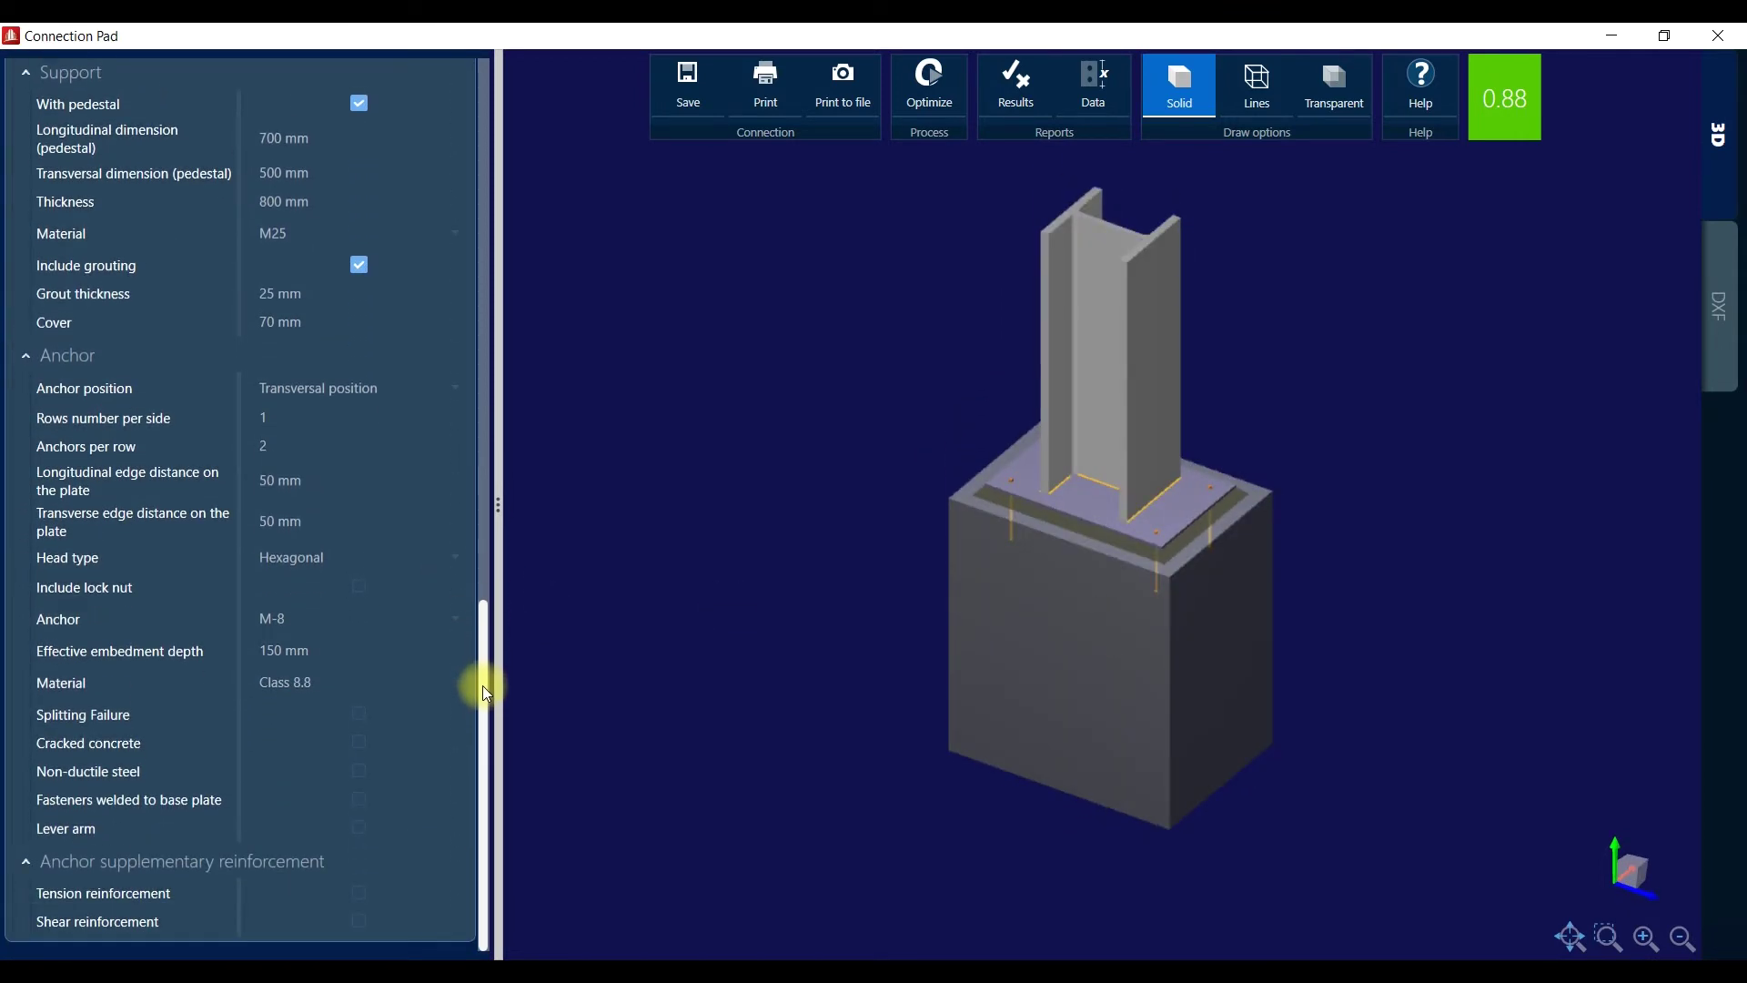
pyautogui.click(342, 623)
pyautogui.click(247, 764)
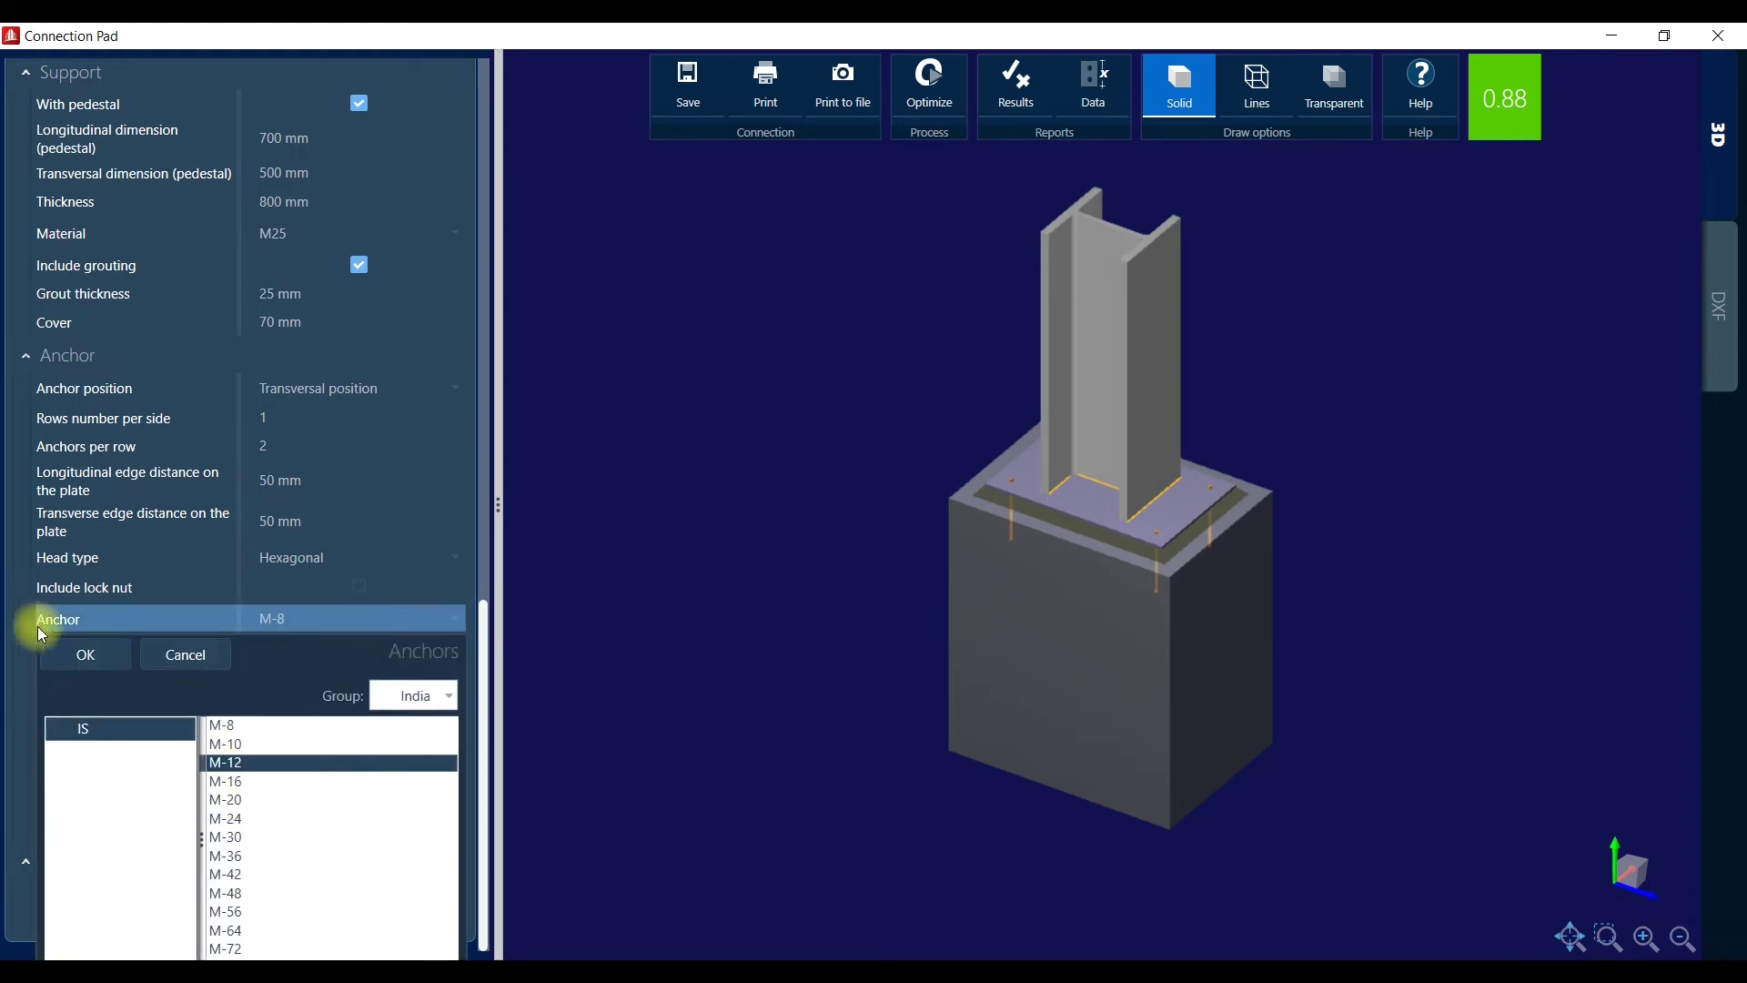
pyautogui.click(85, 655)
pyautogui.click(364, 721)
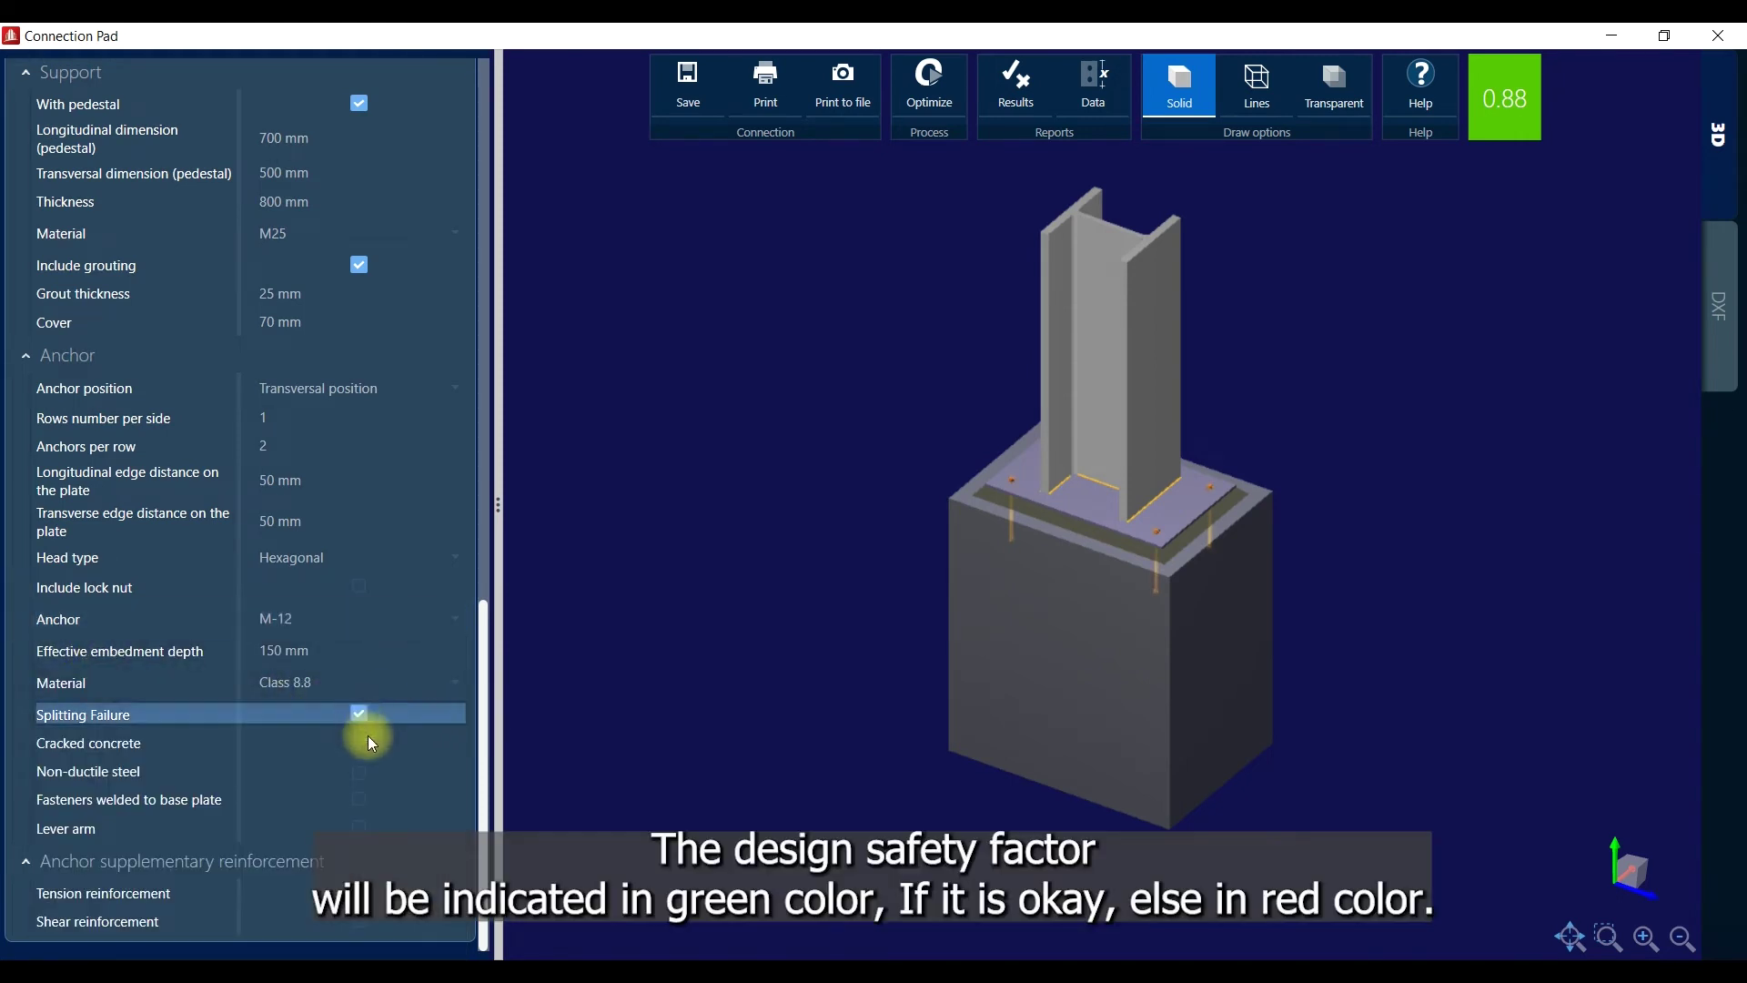
pyautogui.click(361, 742)
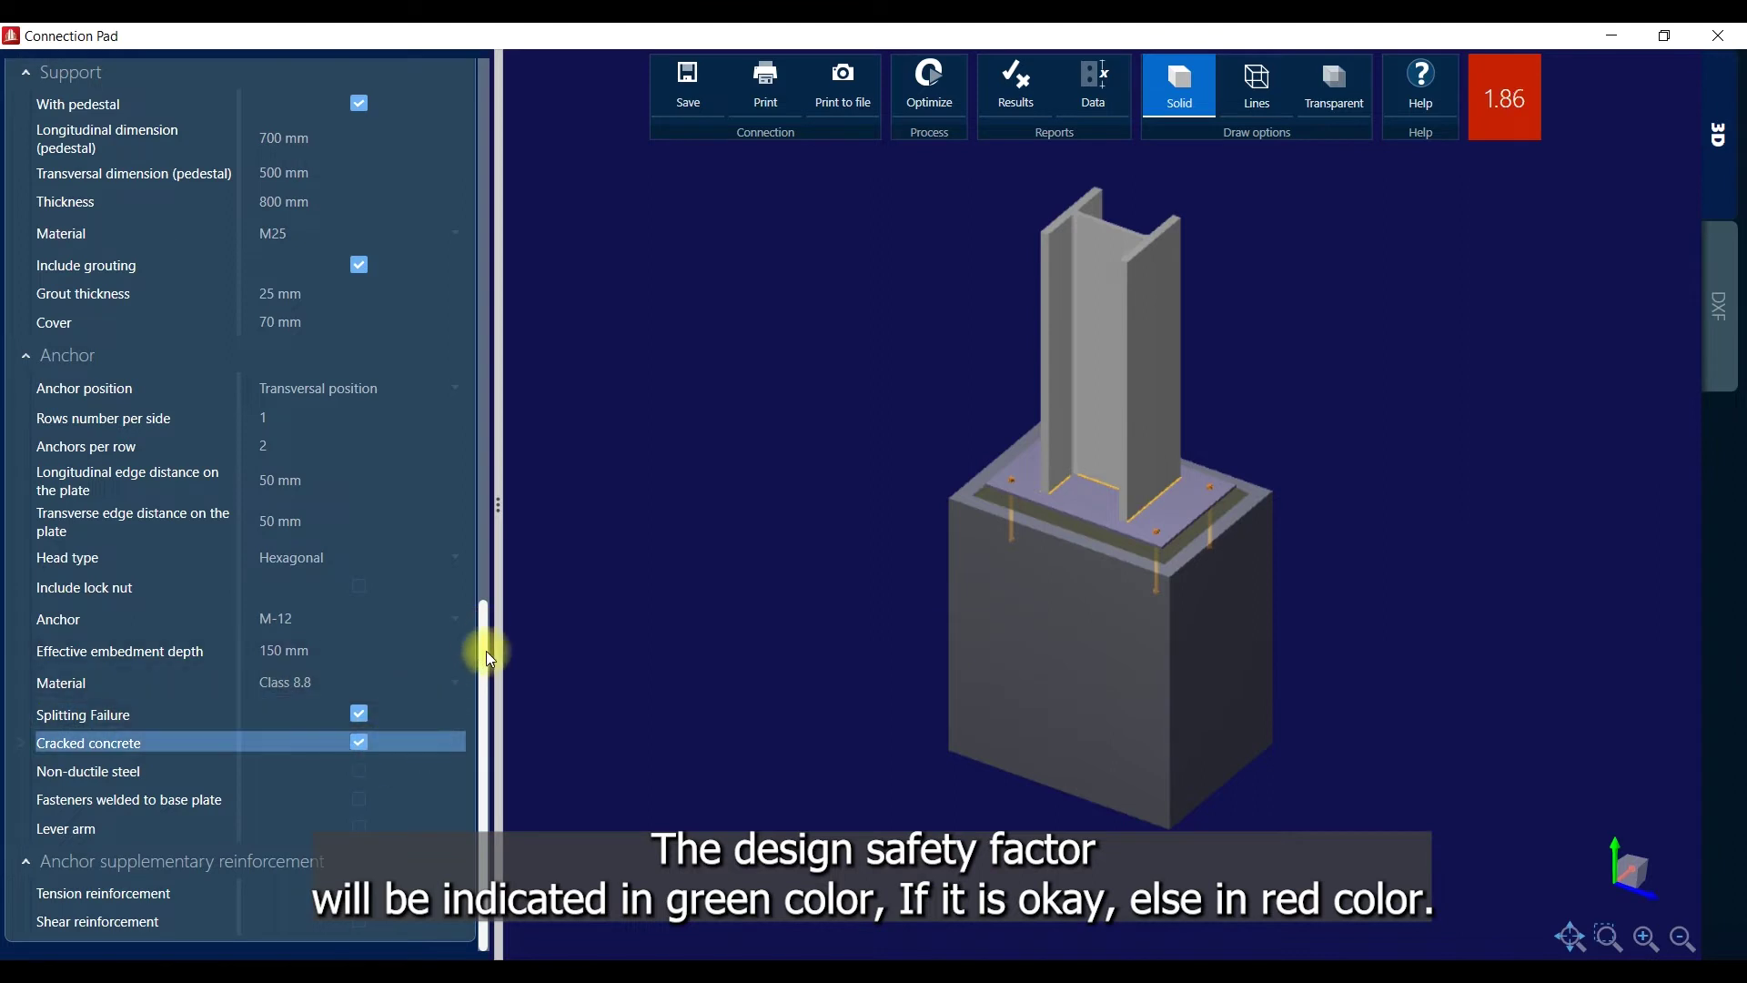
# Optimize the connection and resize the pedestal to 750 × 550 mm.
pyautogui.scroll(2, 489, 666)
pyautogui.click(928, 84)
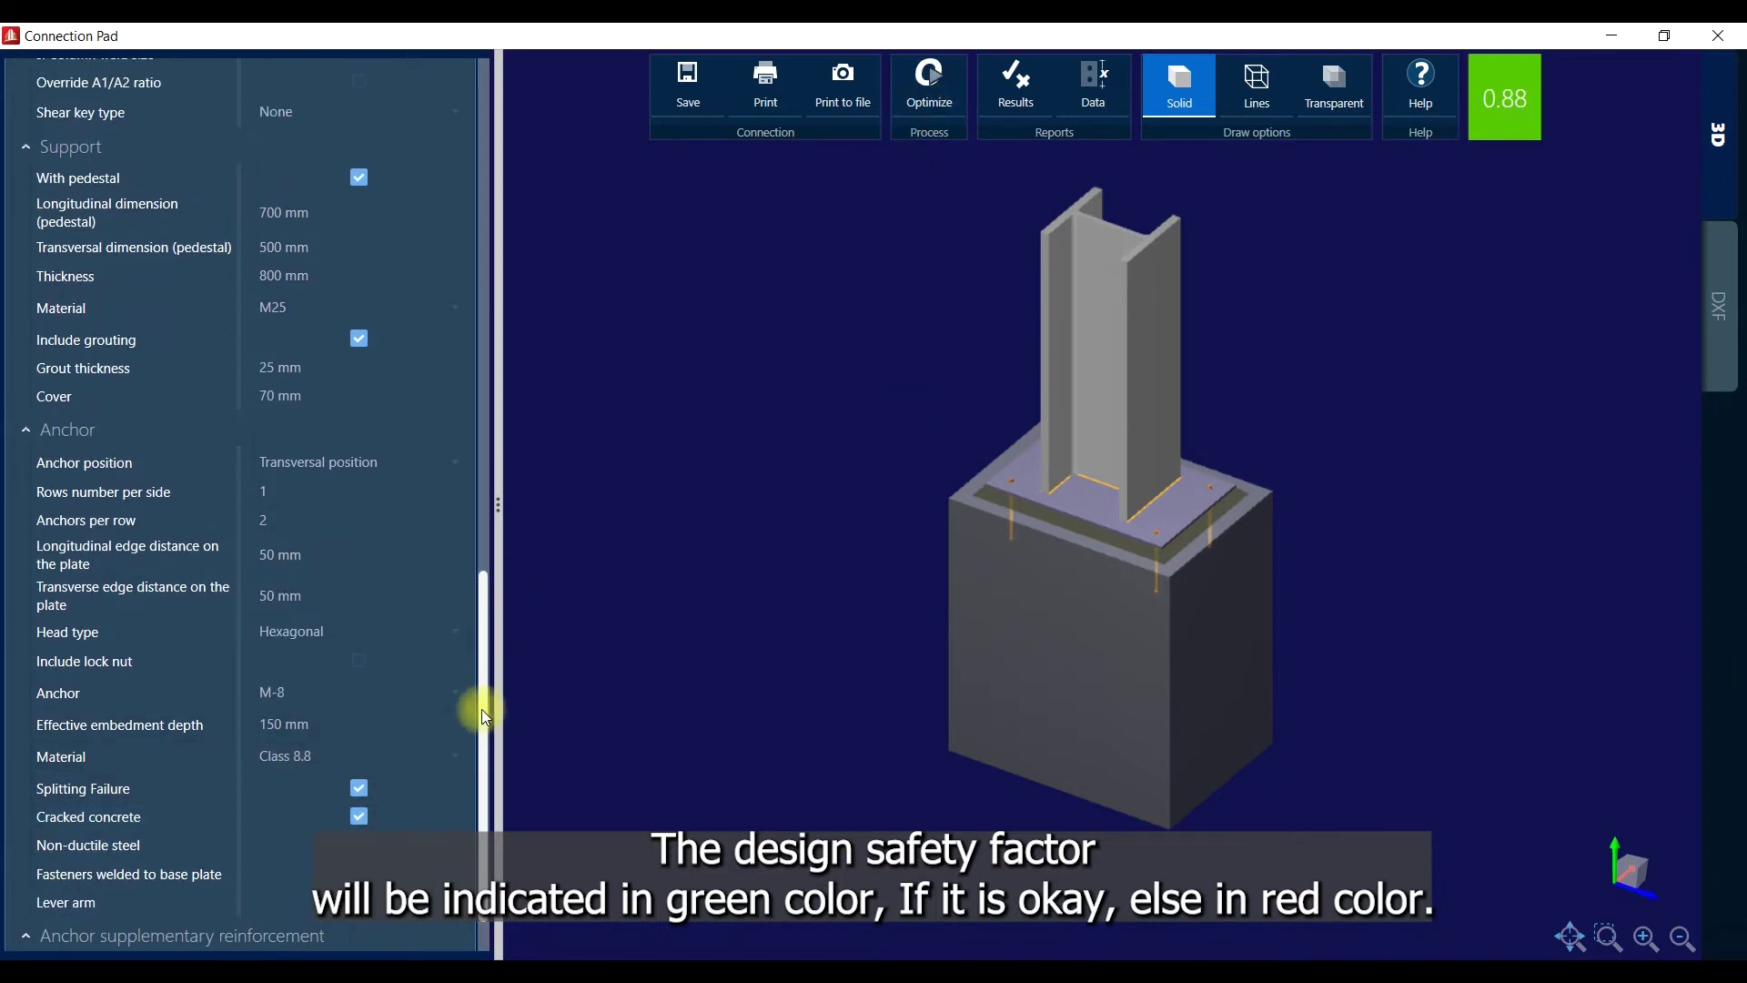
pyautogui.moveTo(486, 707)
pyautogui.mouseDown()
pyautogui.moveTo(487, 661)
pyautogui.moveTo(484, 733)
pyautogui.mouseUp()
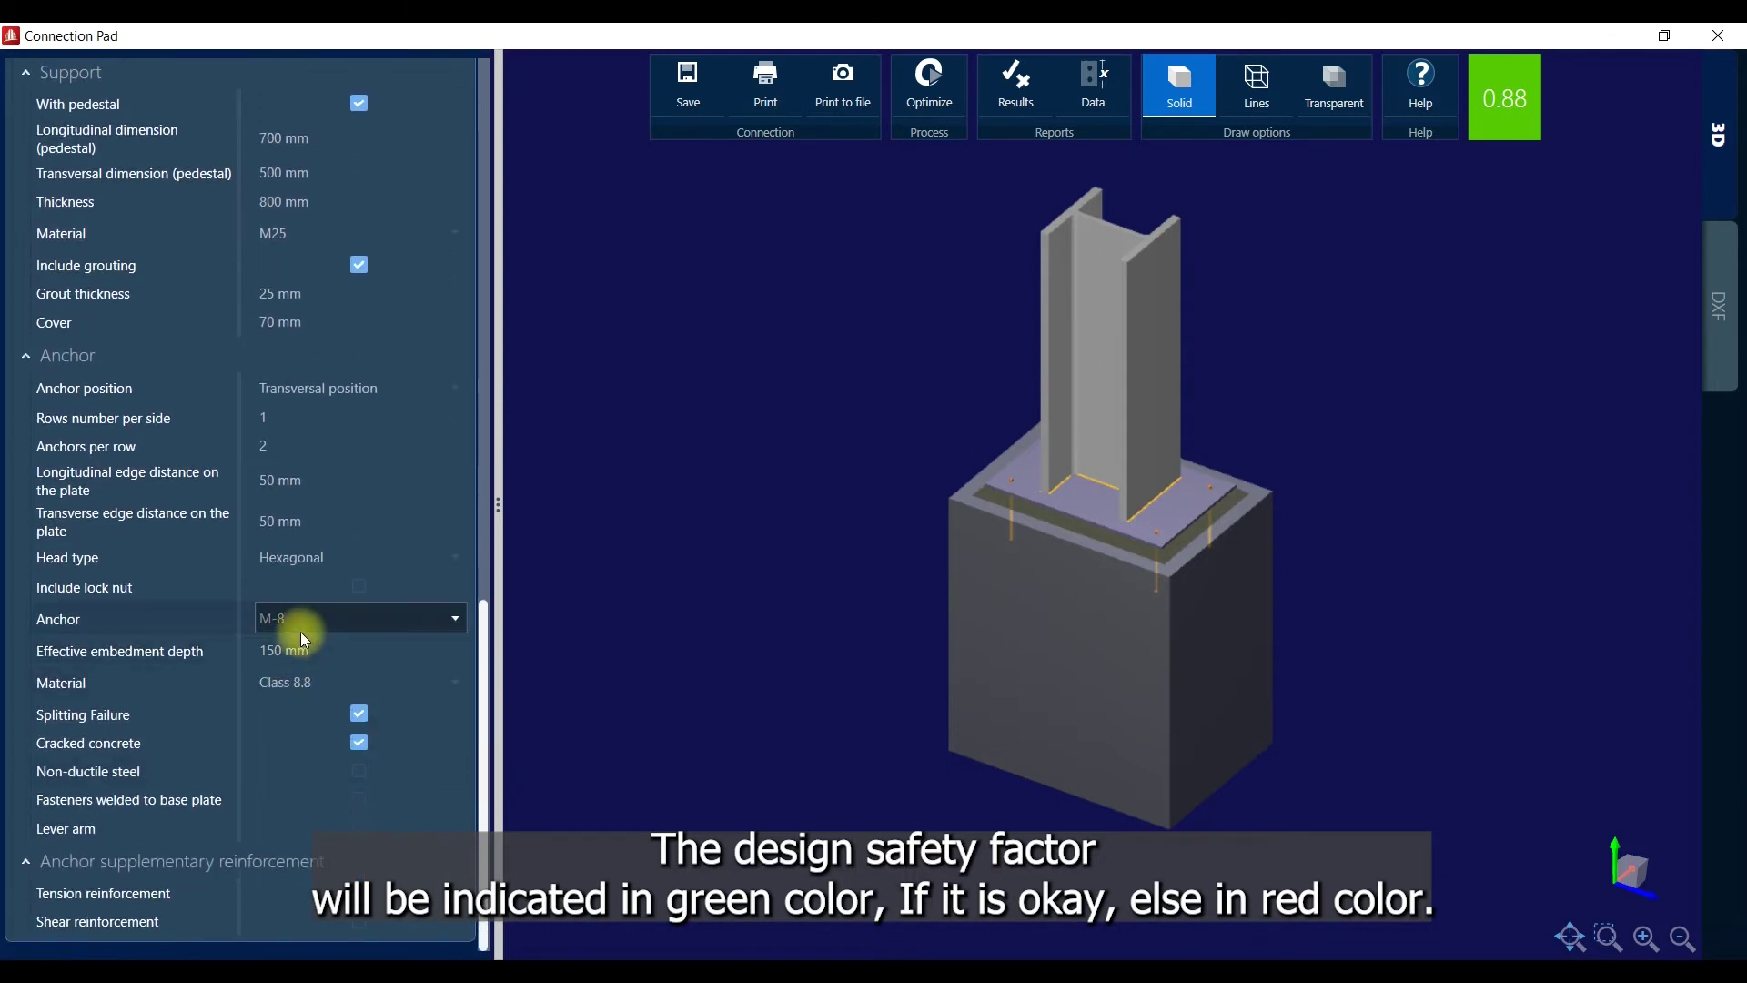
pyautogui.click(314, 141)
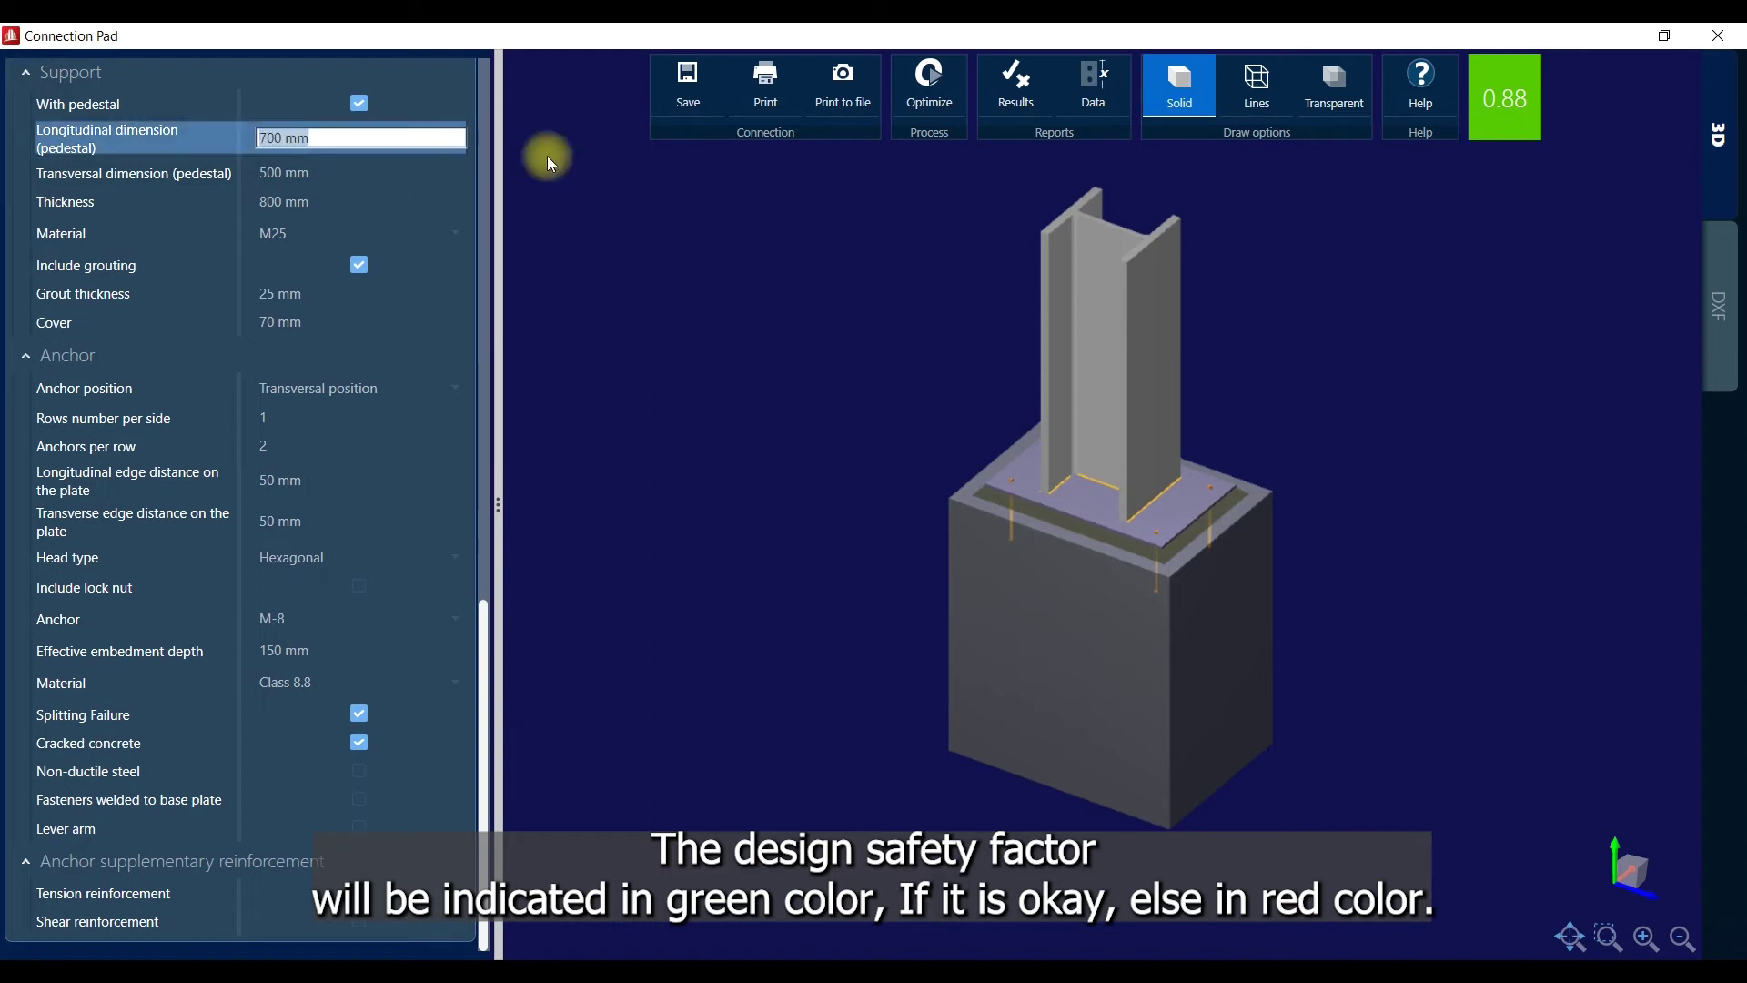
pyautogui.write('750')
pyautogui.press('Tab')
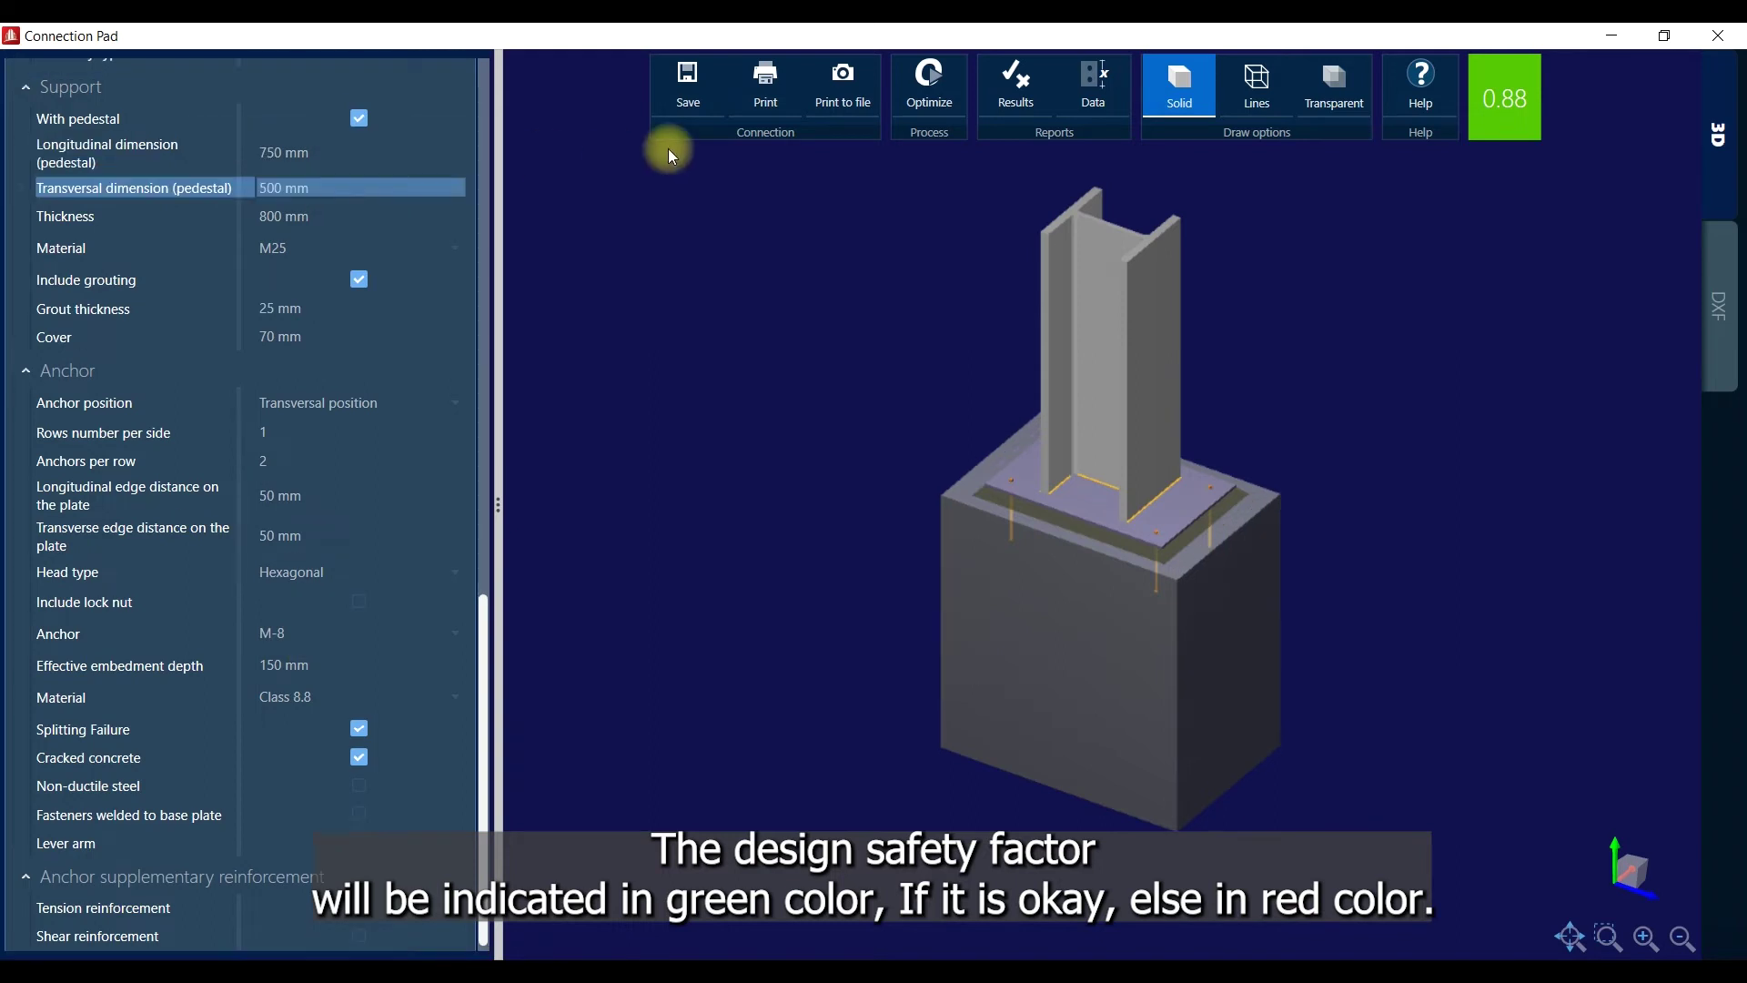
pyautogui.write('550')
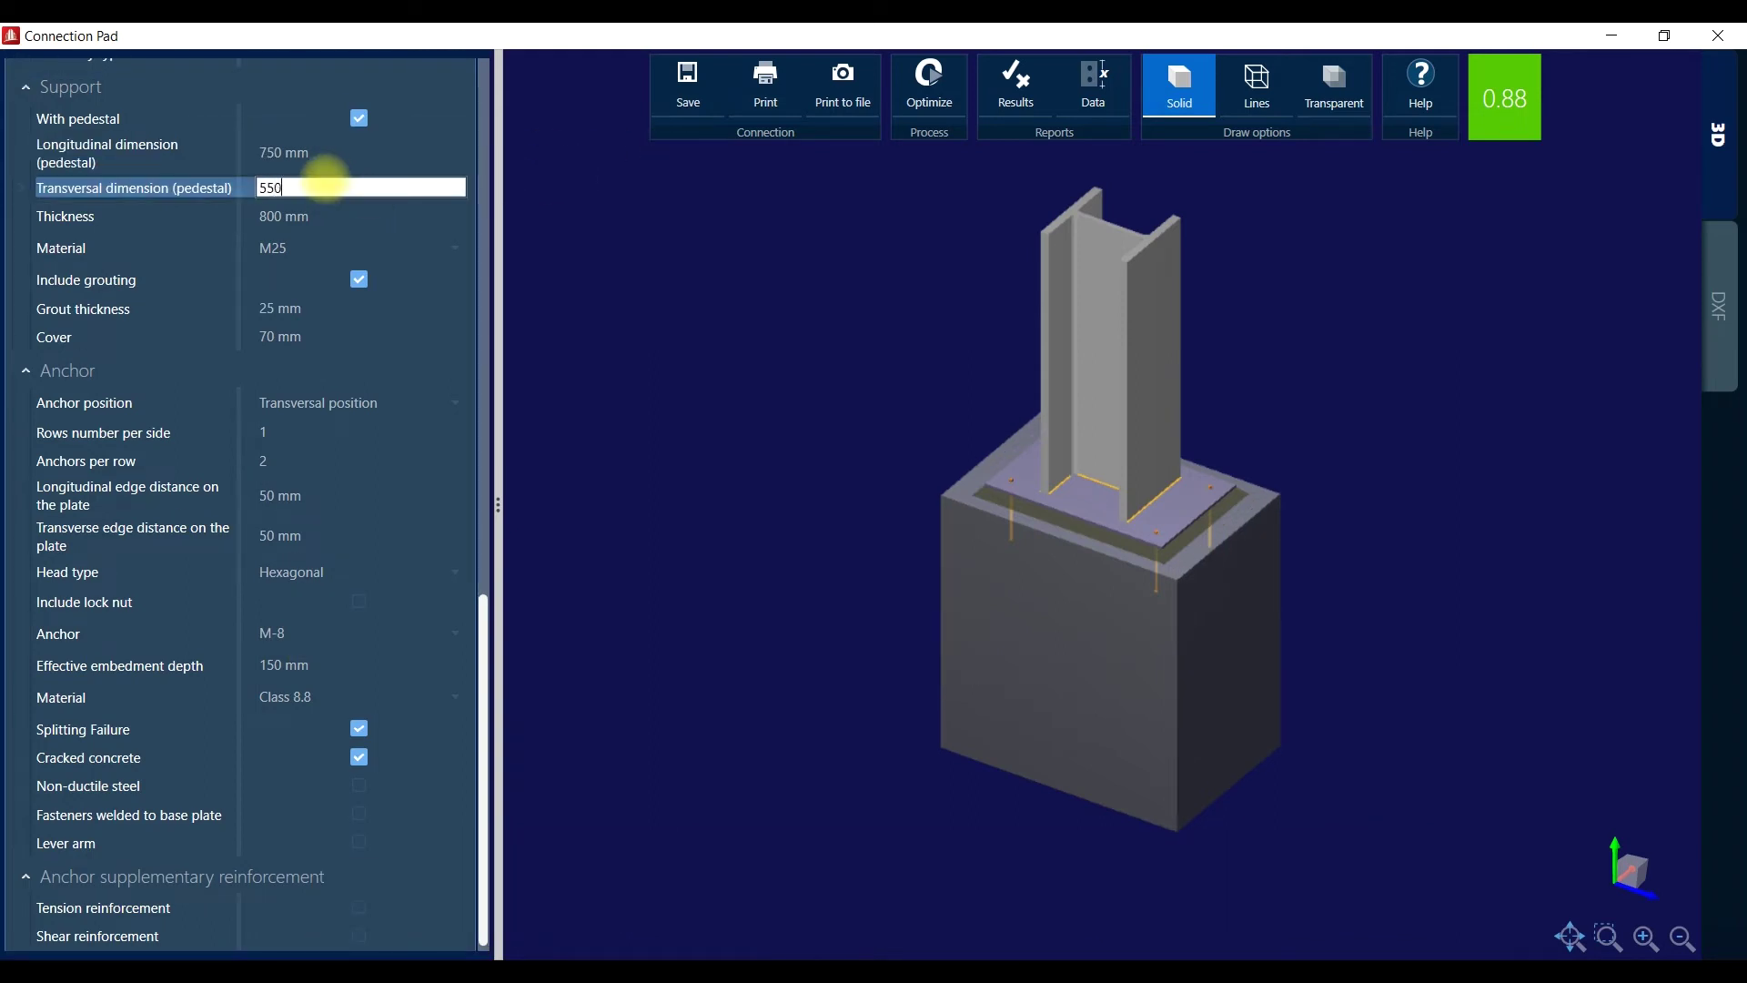
pyautogui.press('Tab')
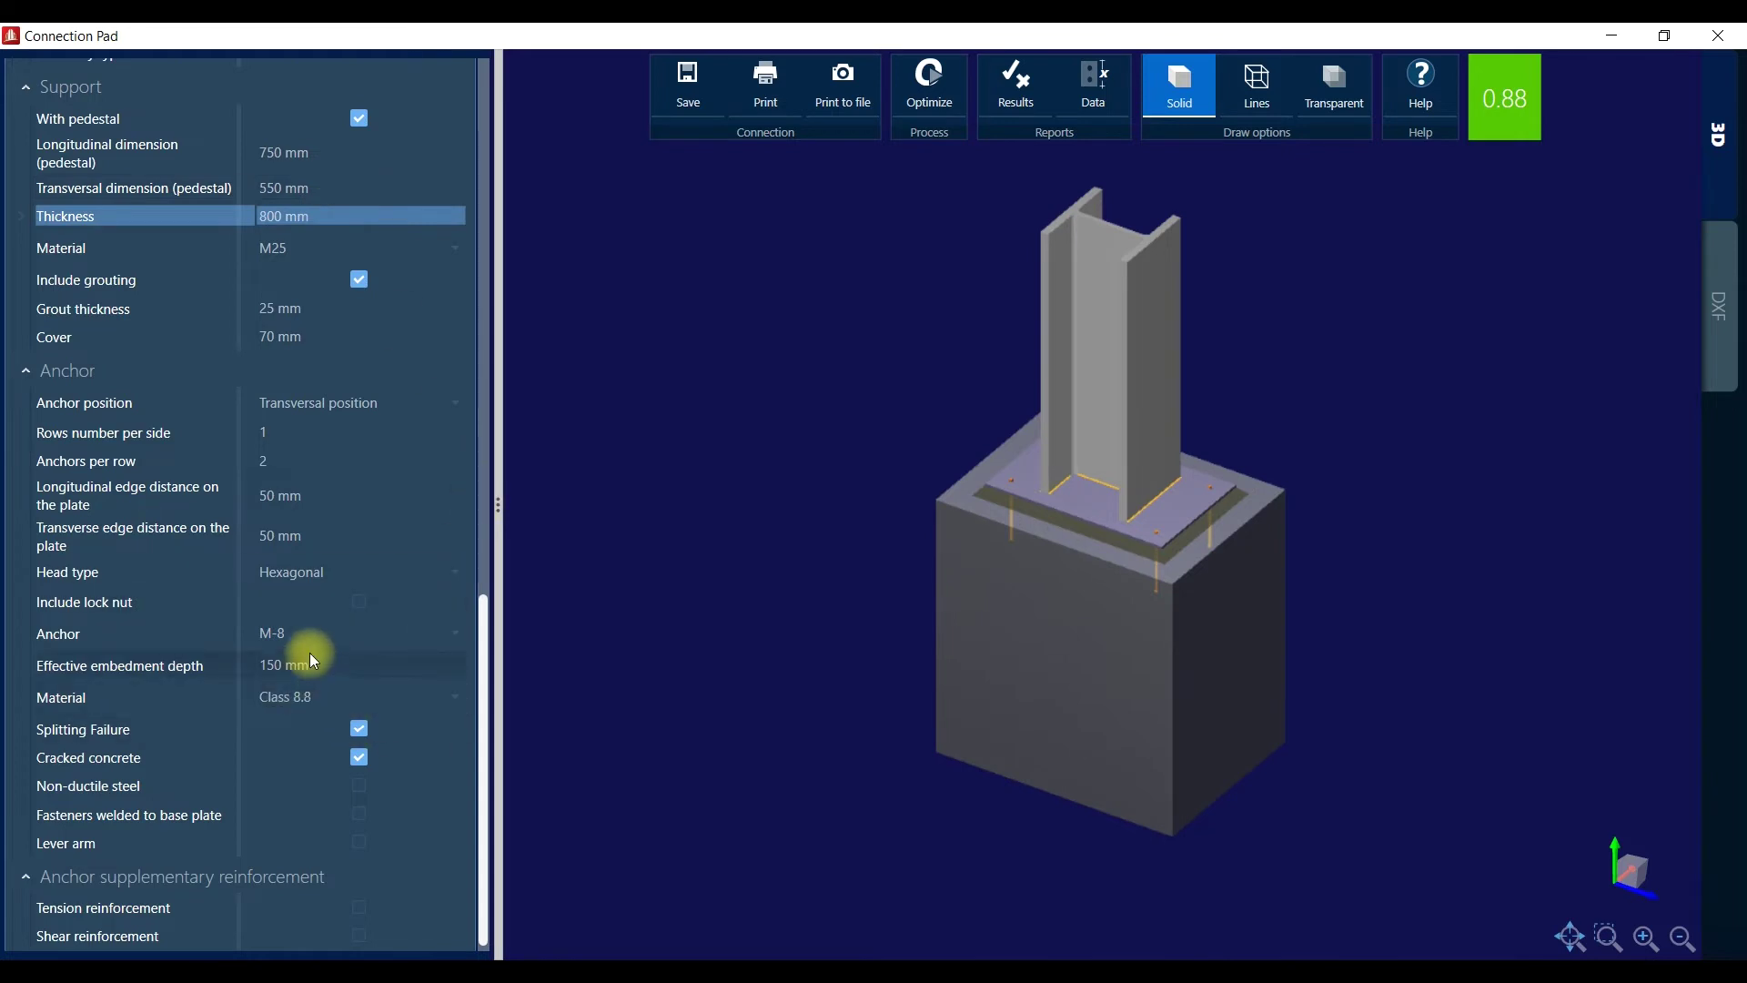
# Set the anchors back to M-12 after the optimization.
pyautogui.click(417, 640)
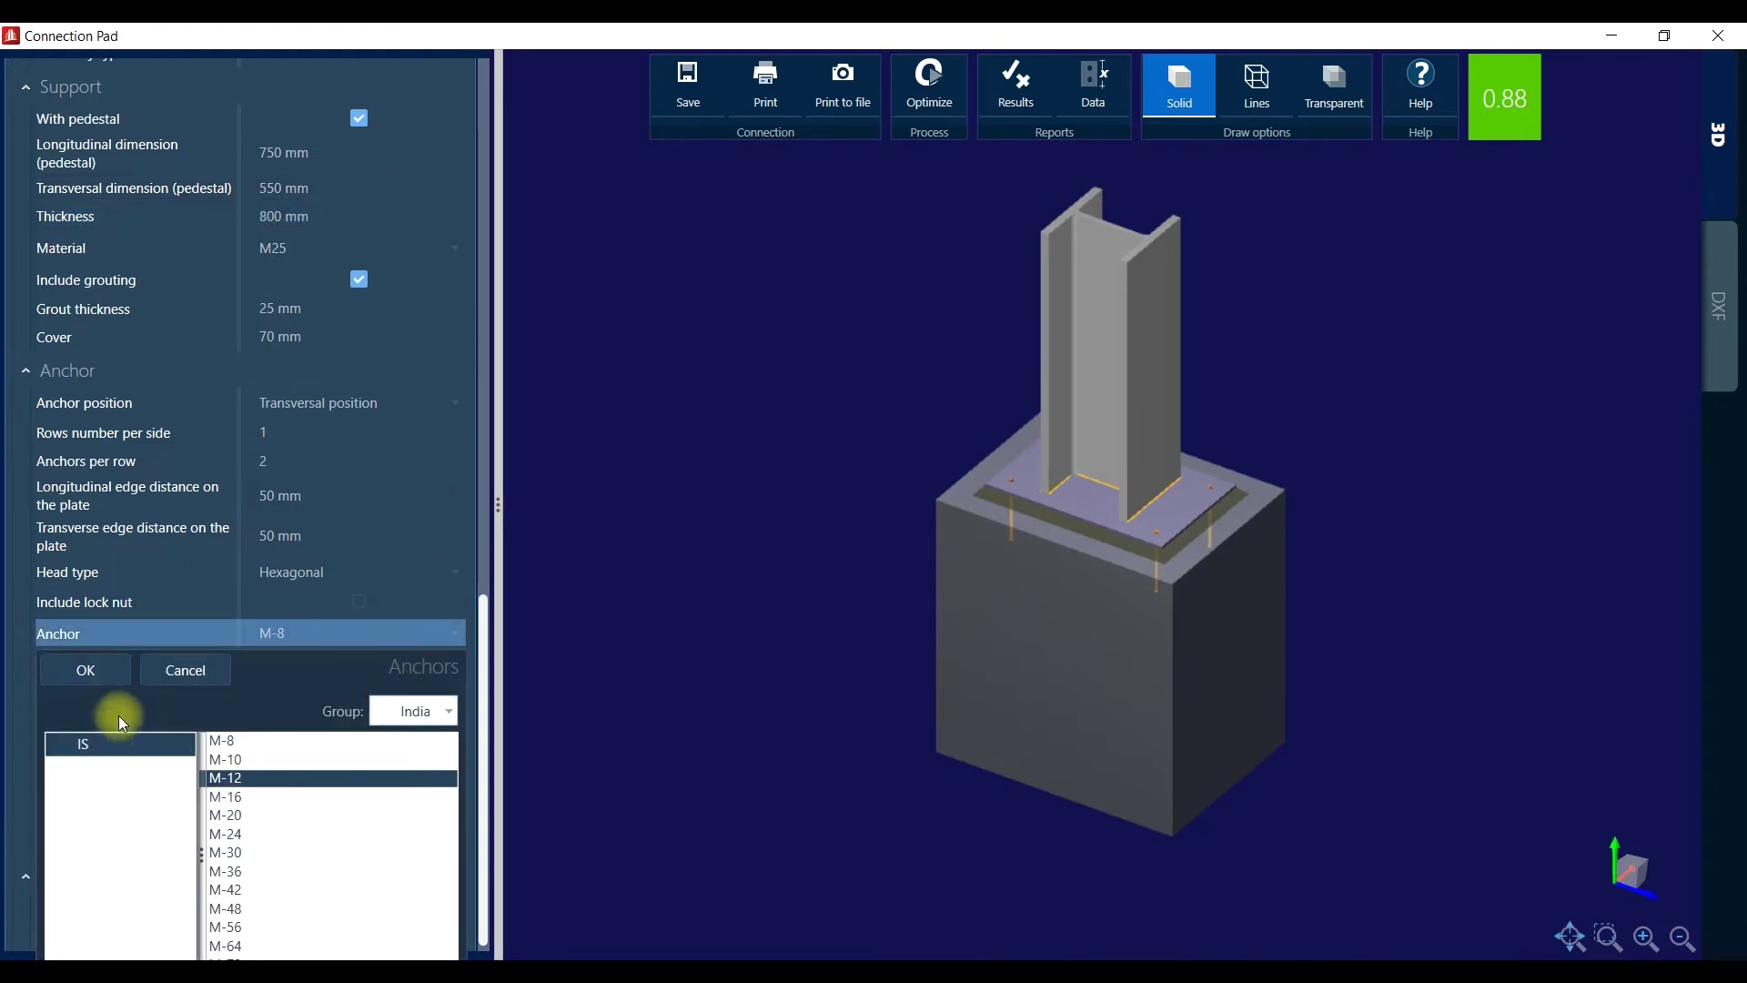
pyautogui.click(98, 677)
pyautogui.click(492, 647)
pyautogui.moveTo(484, 622); pyautogui.dragTo(494, 711)
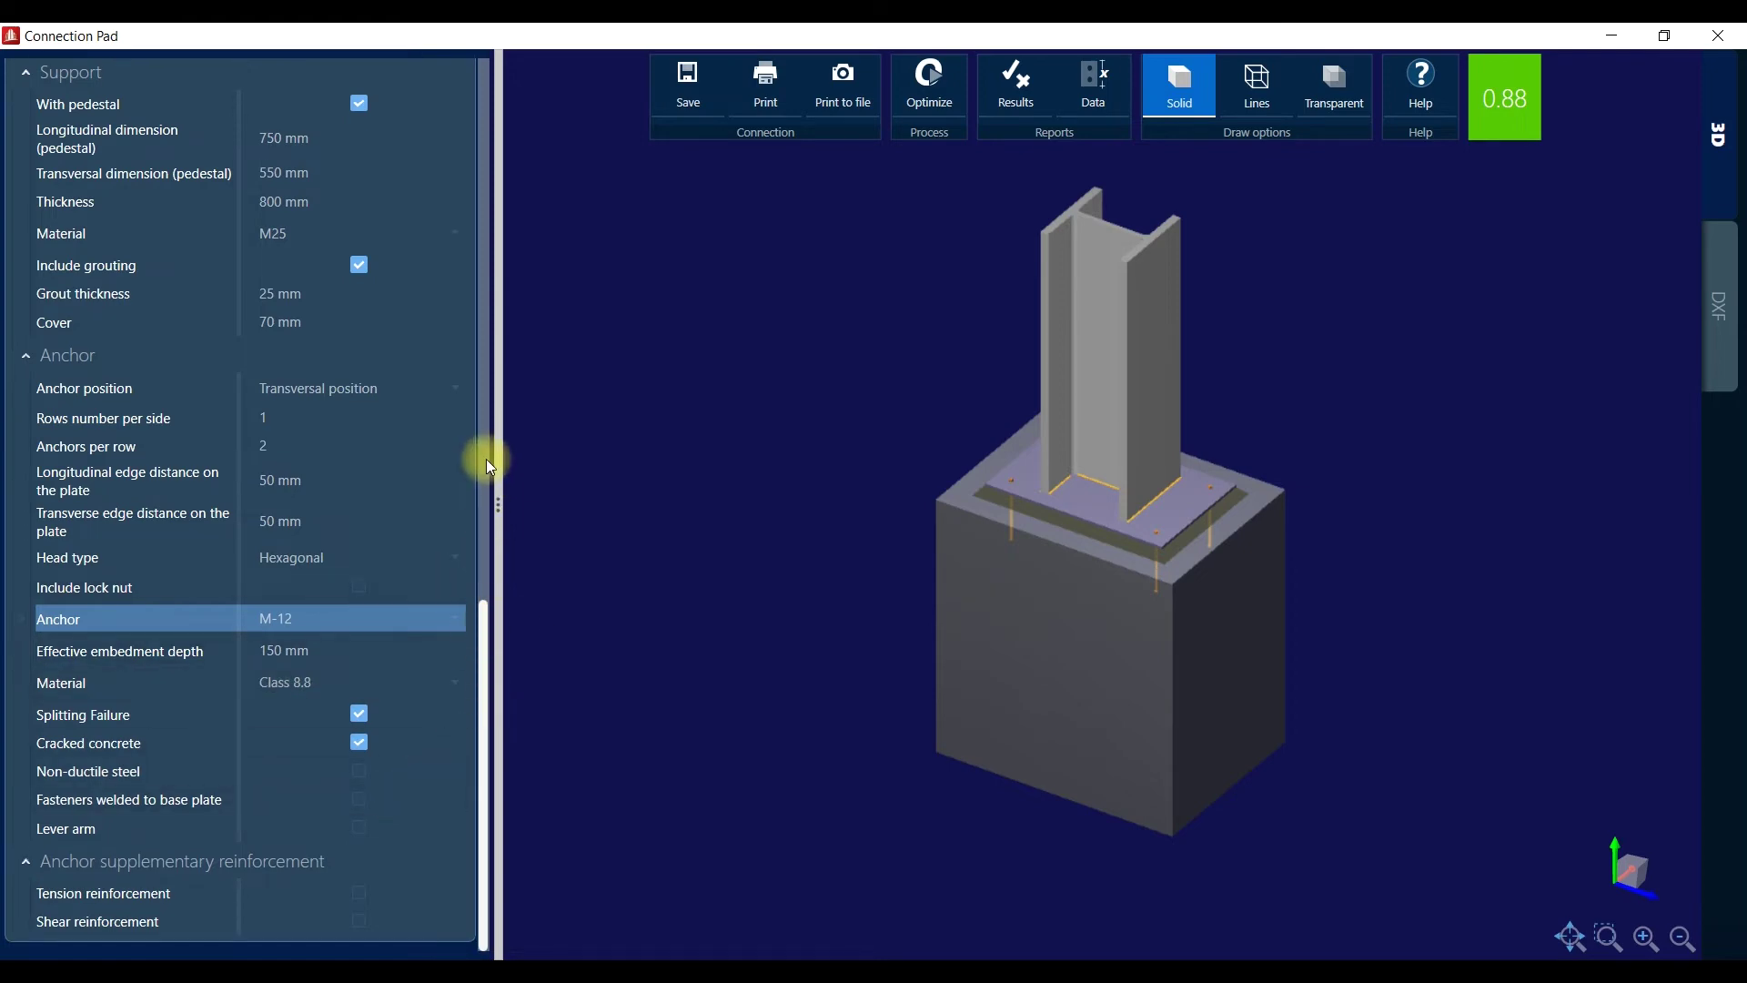
pyautogui.moveTo(495, 642); pyautogui.dragTo(505, 71)
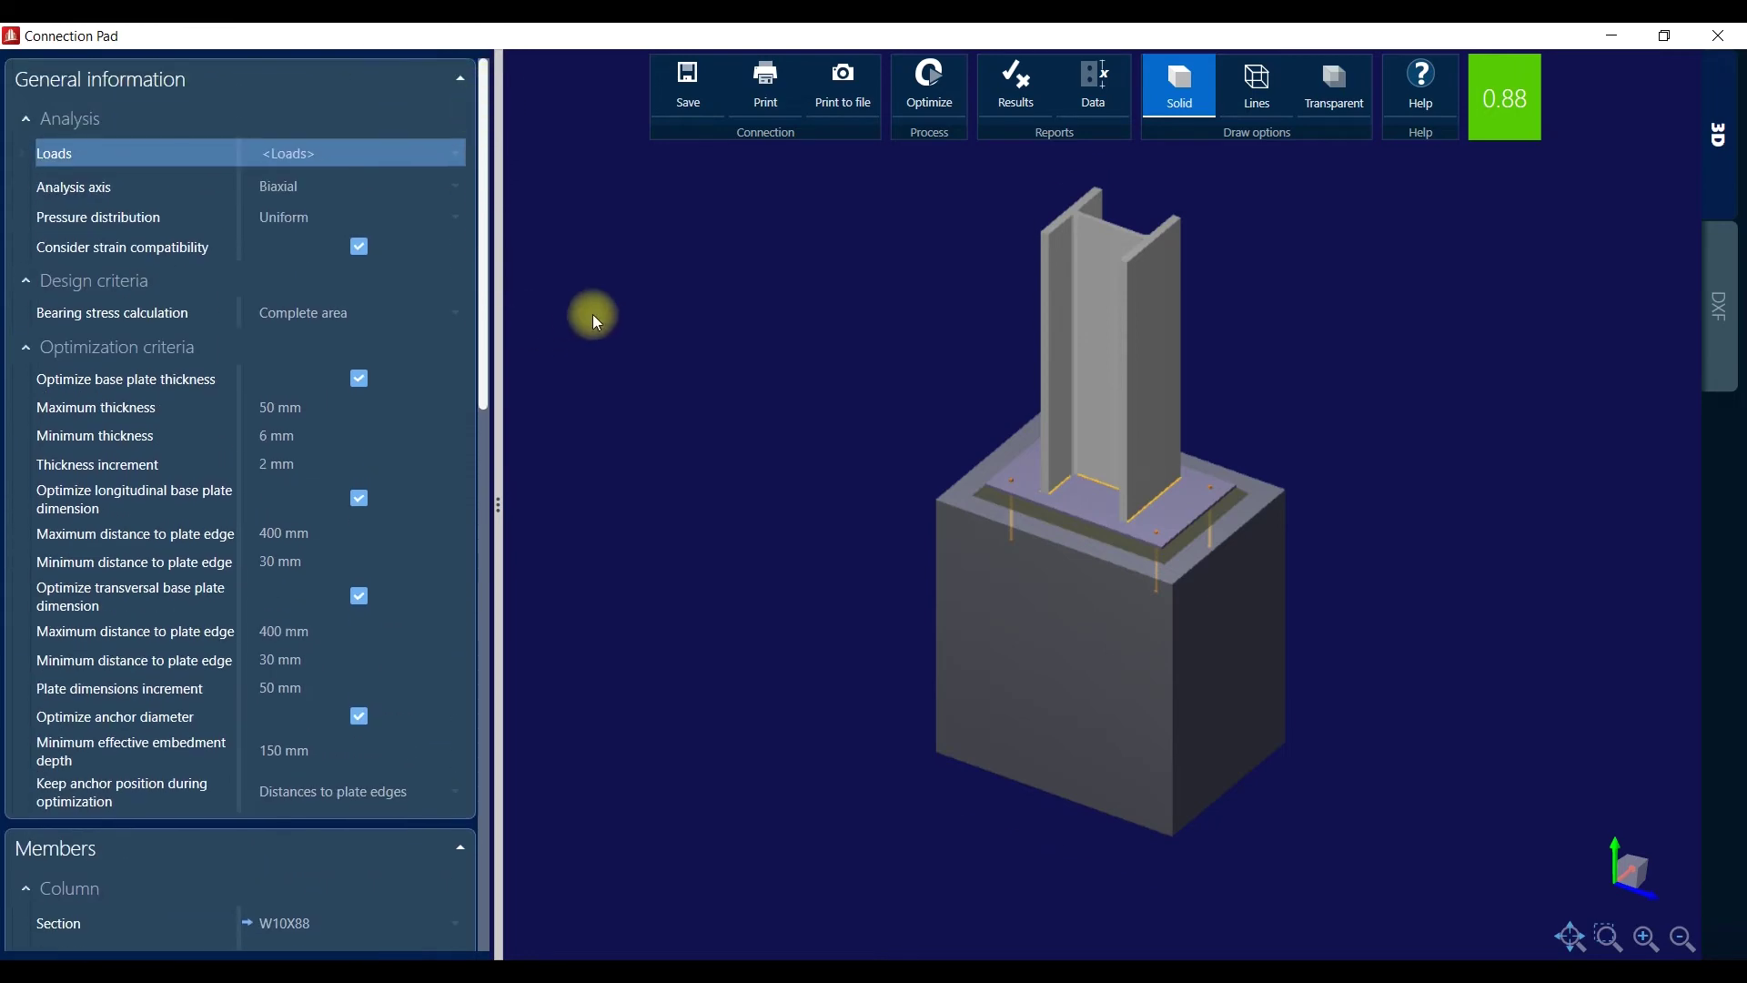
pyautogui.click(1026, 102)
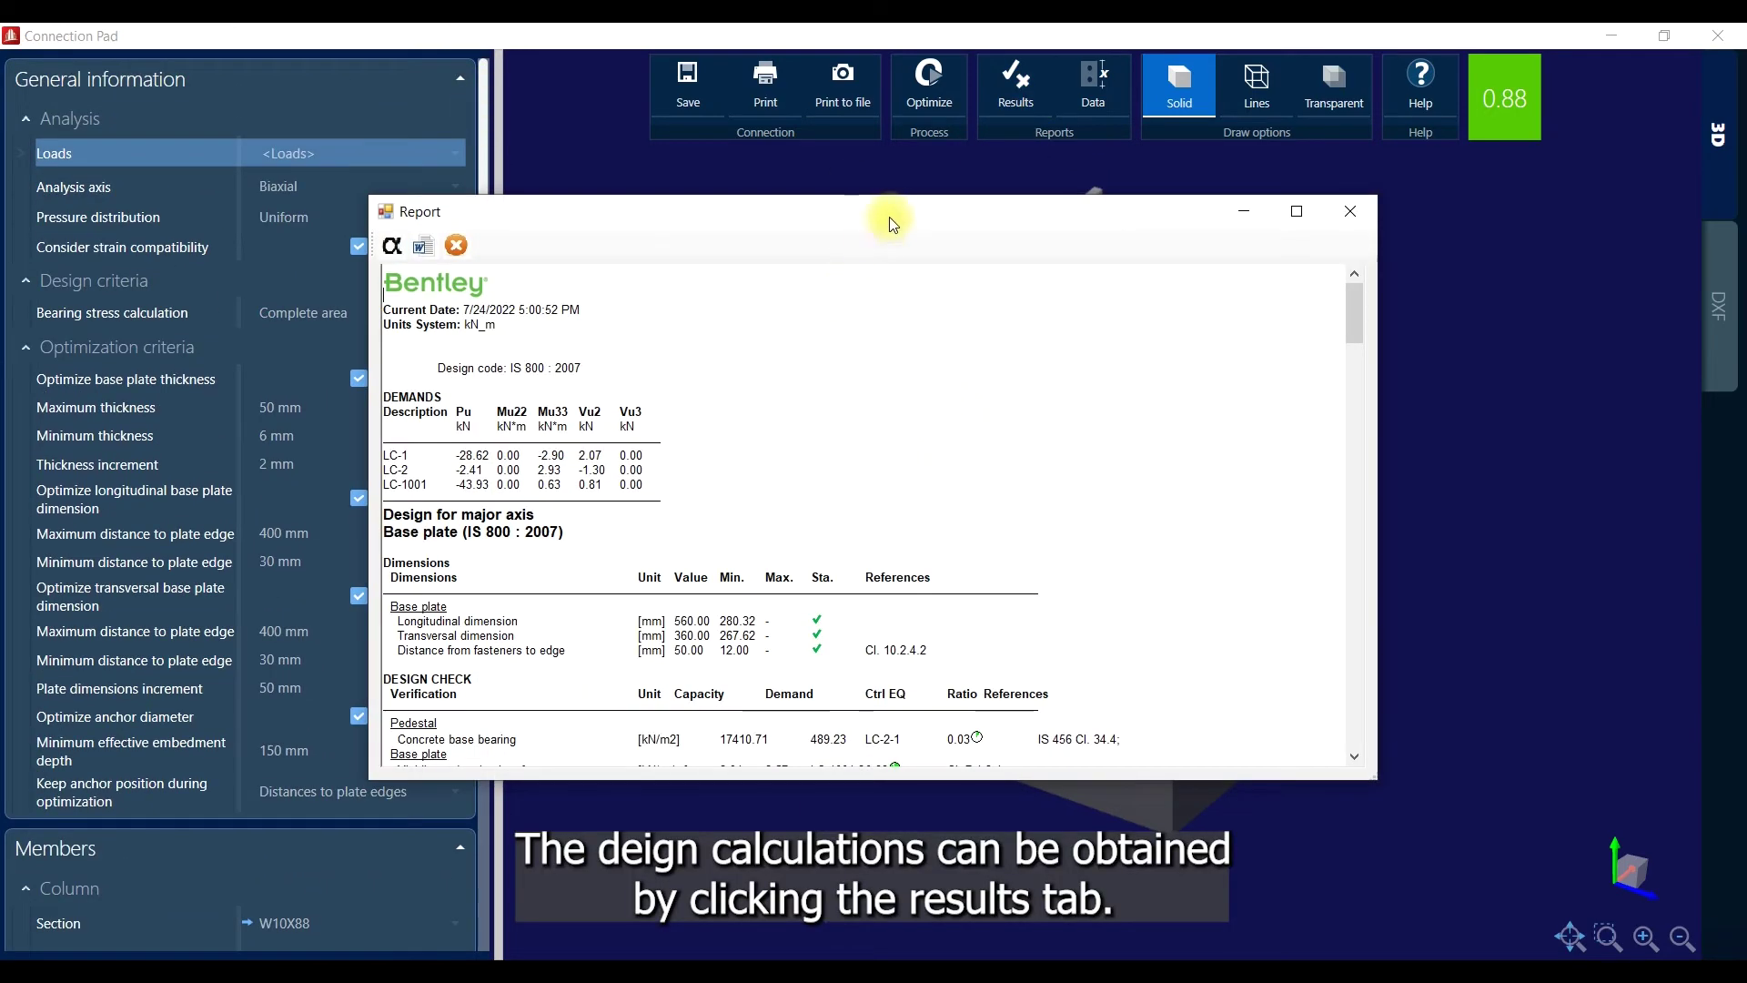
pyautogui.click(1296, 211)
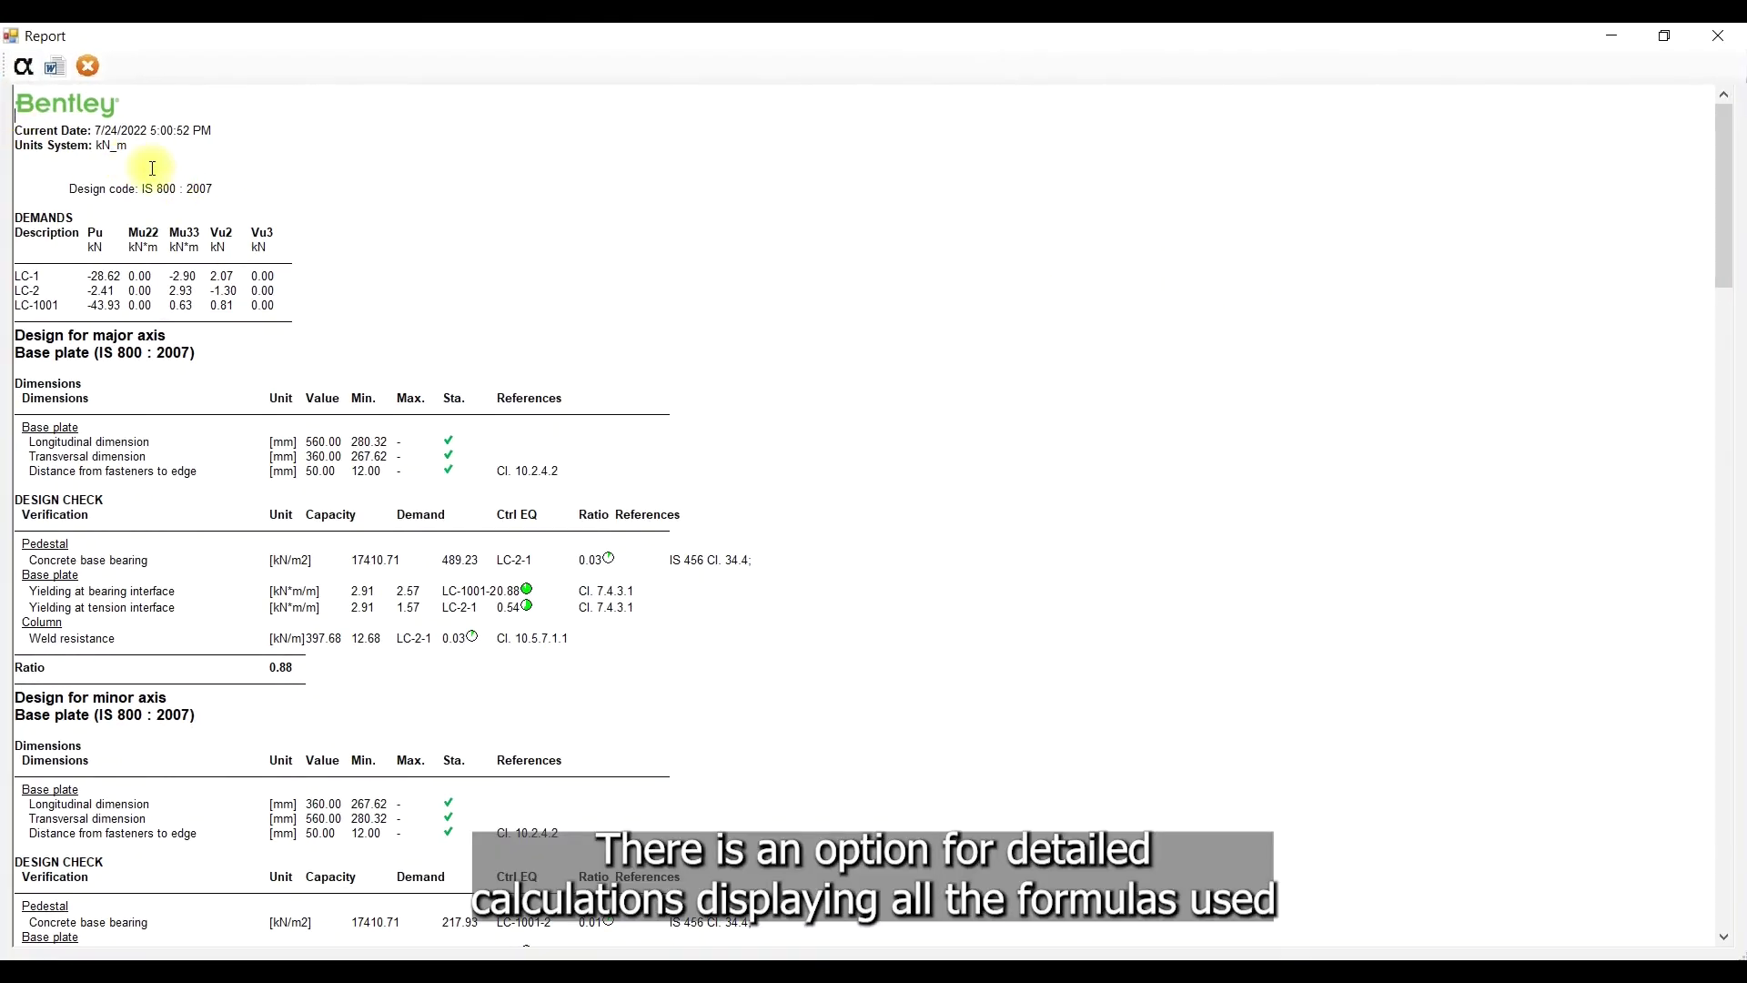
pyautogui.scroll(-10, 261, 382)
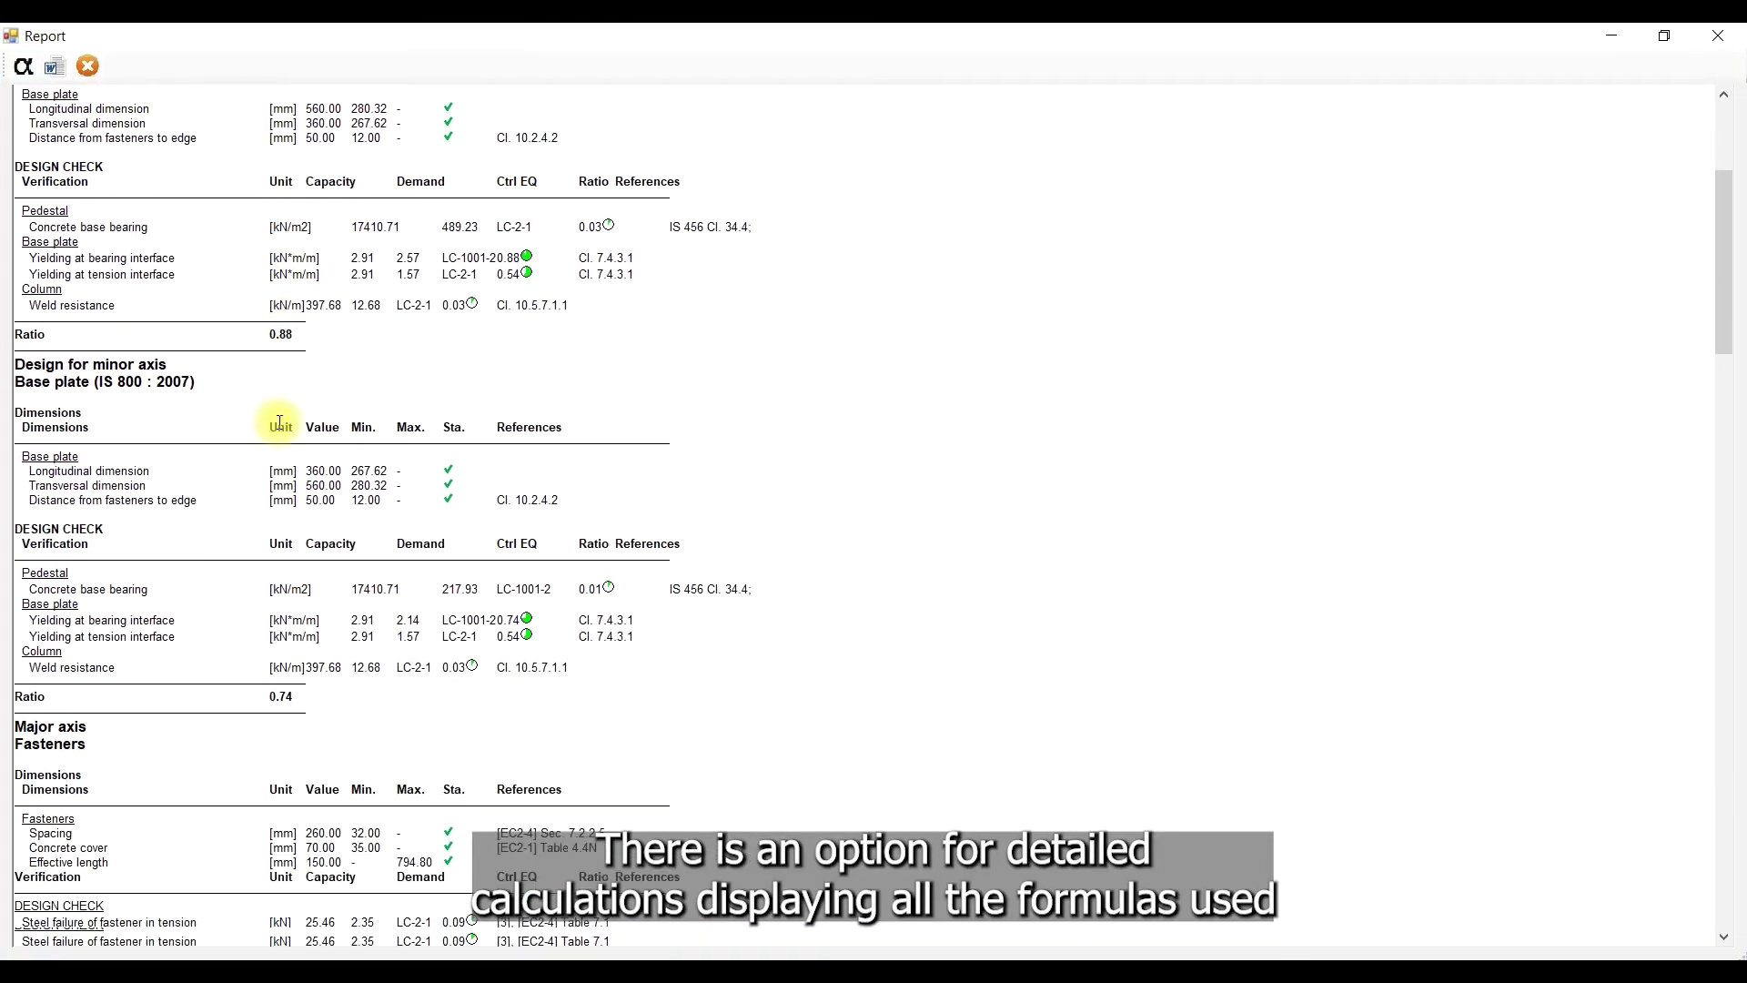
pyautogui.scroll(-10, 285, 428)
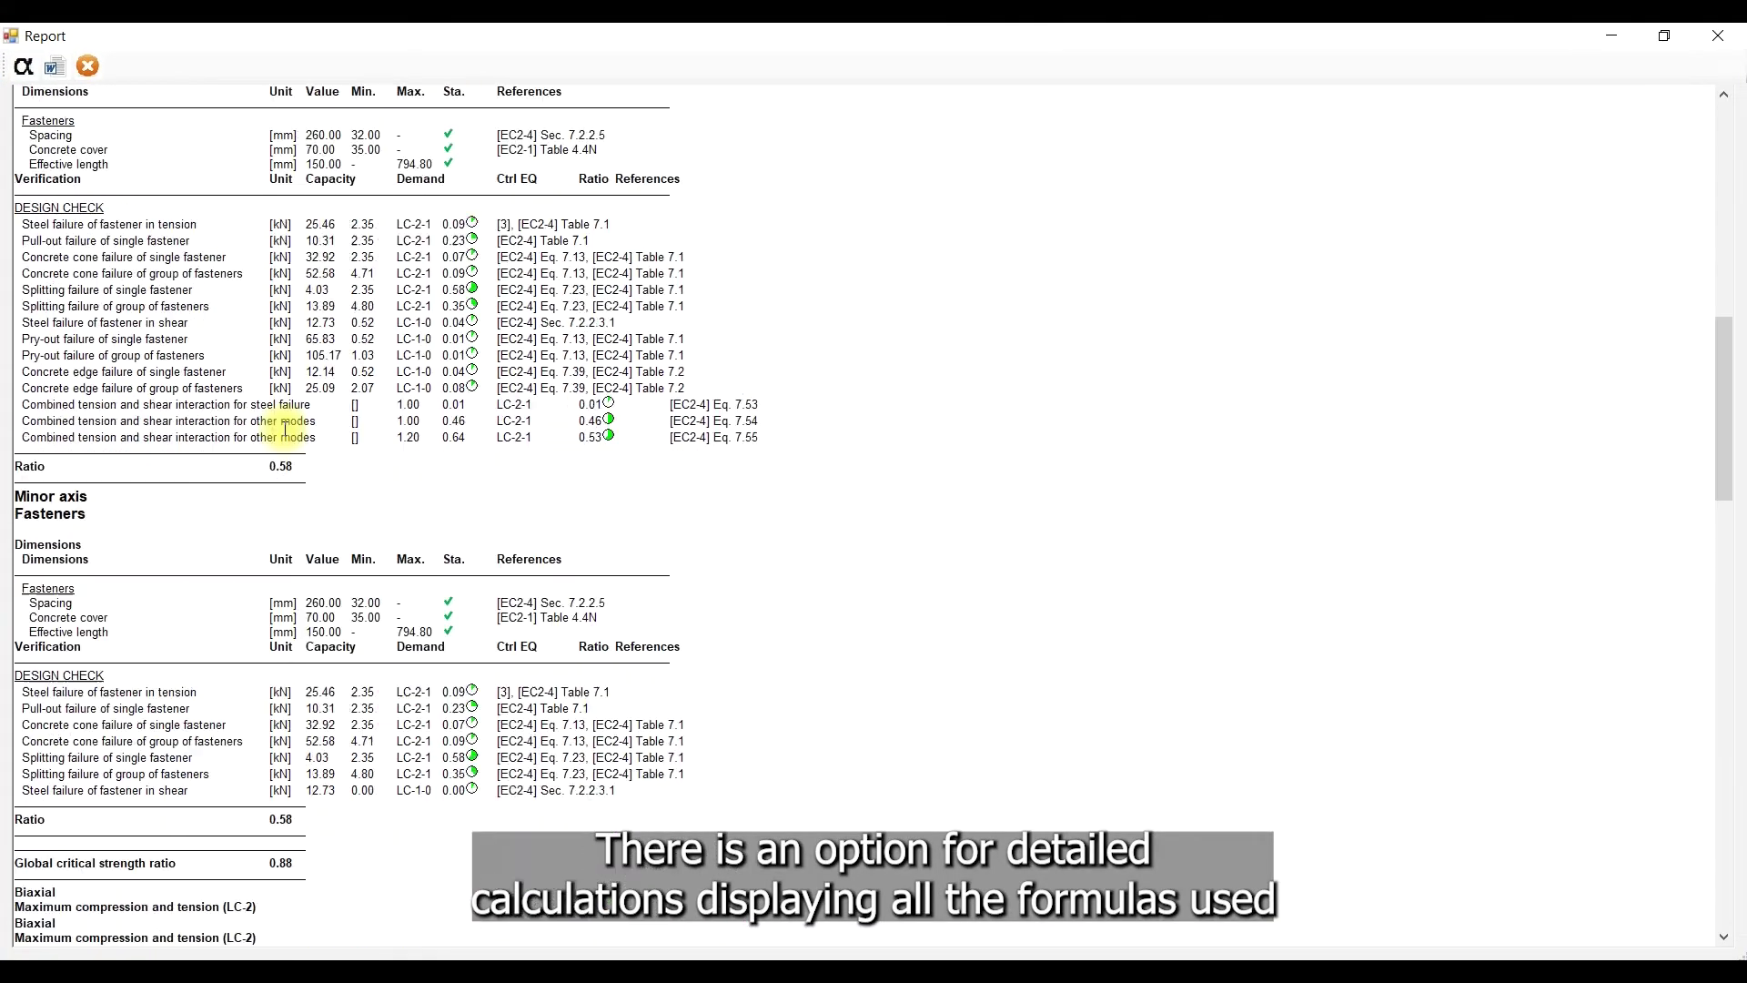
pyautogui.scroll(-20, 285, 429)
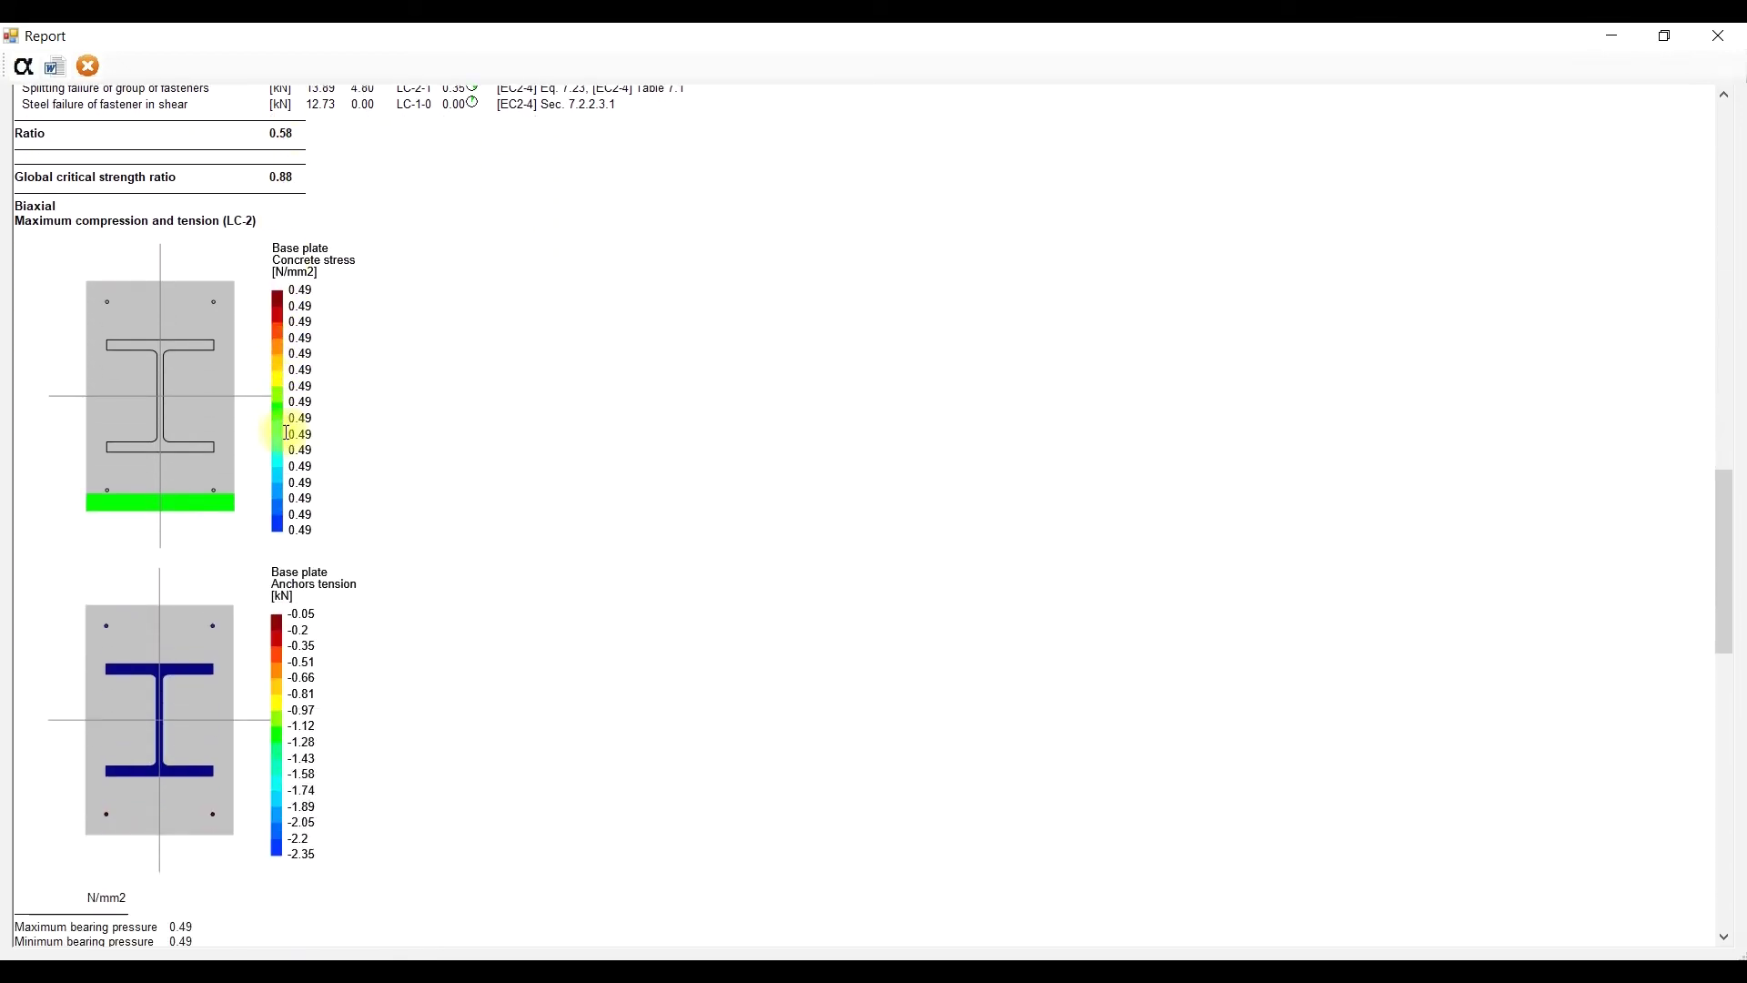
pyautogui.scroll(-4, 289, 434)
pyautogui.moveTo(1725, 896); pyautogui.dragTo(1720, 184)
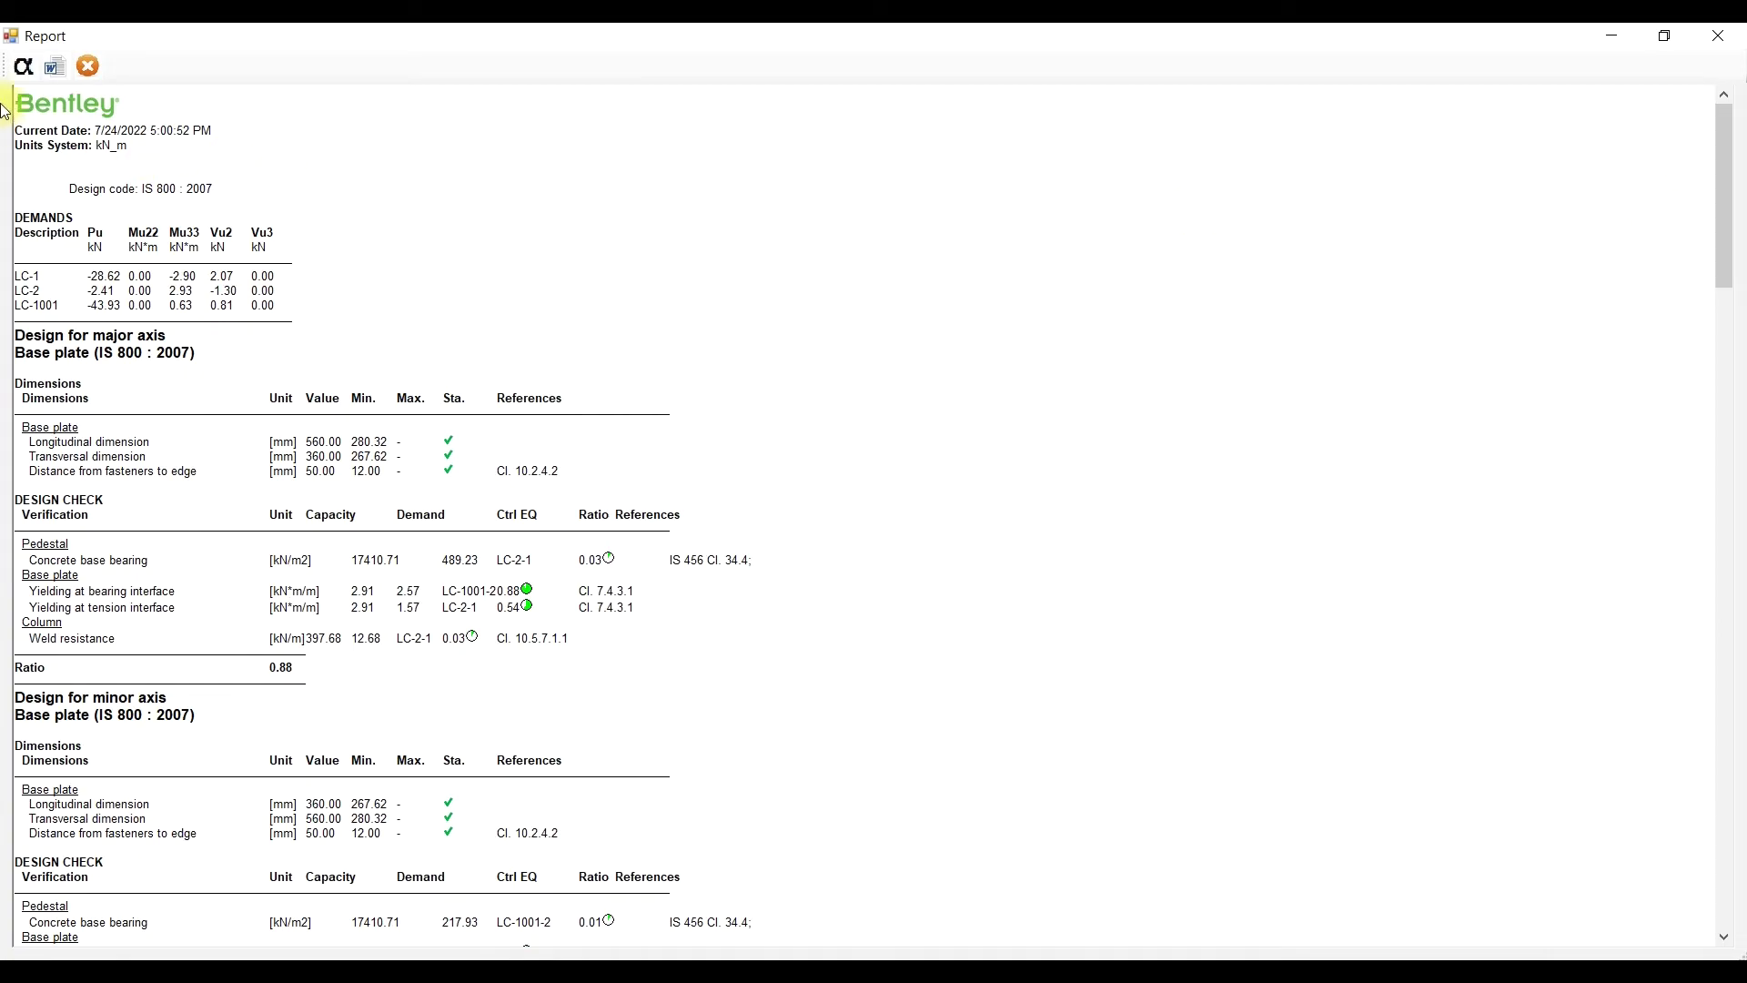
# Show detailed formulas in the report and review the 0.88 major and 0.74 minor plate ratios.
pyautogui.click(23, 69)
pyautogui.scroll(-10, 55, 182)
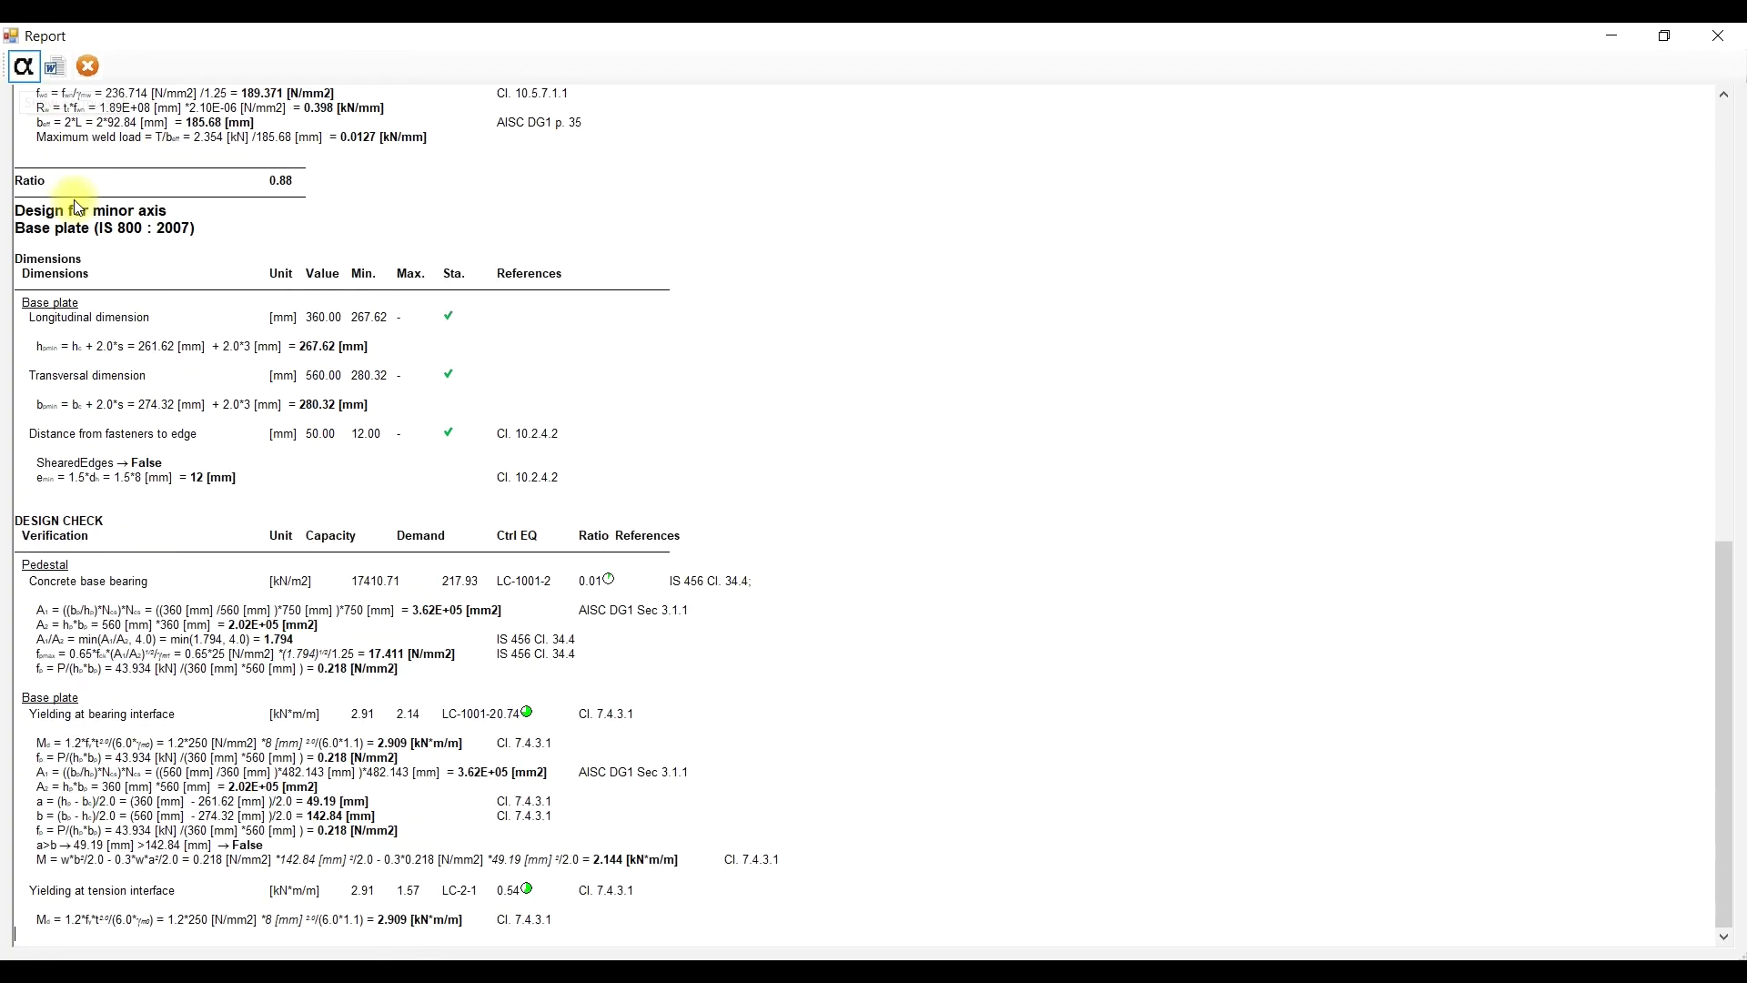
pyautogui.scroll(-15, 315, 368)
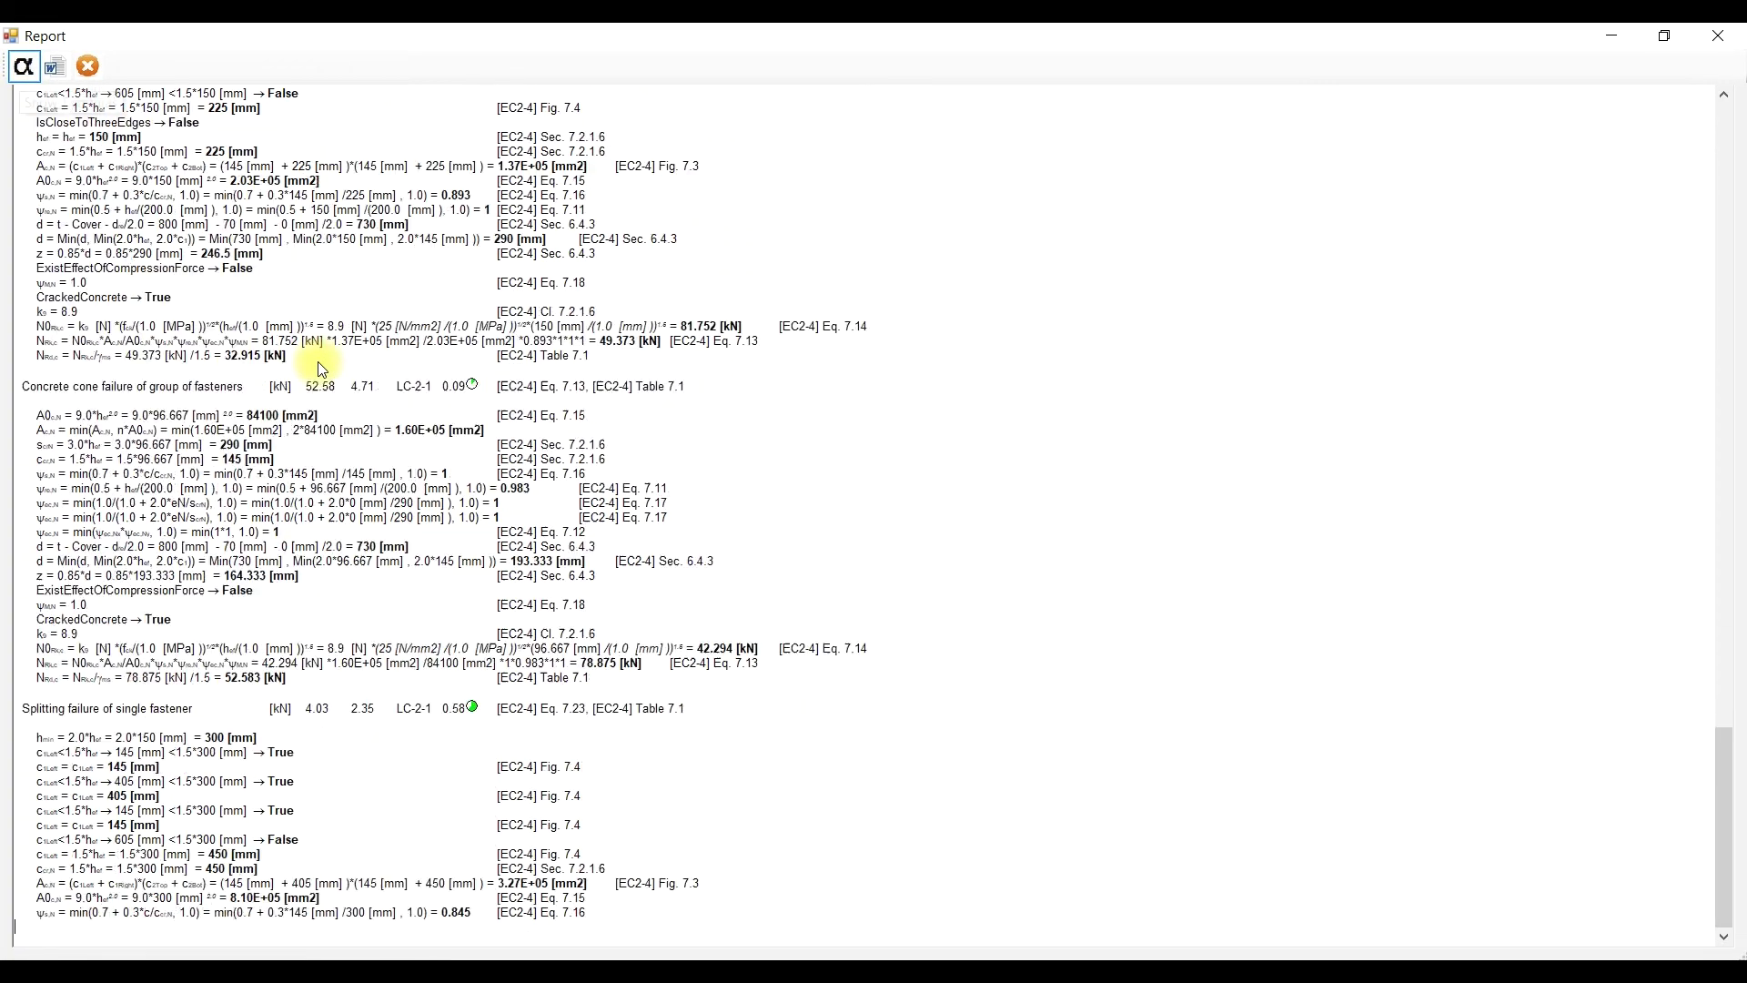
pyautogui.scroll(-15, 318, 362)
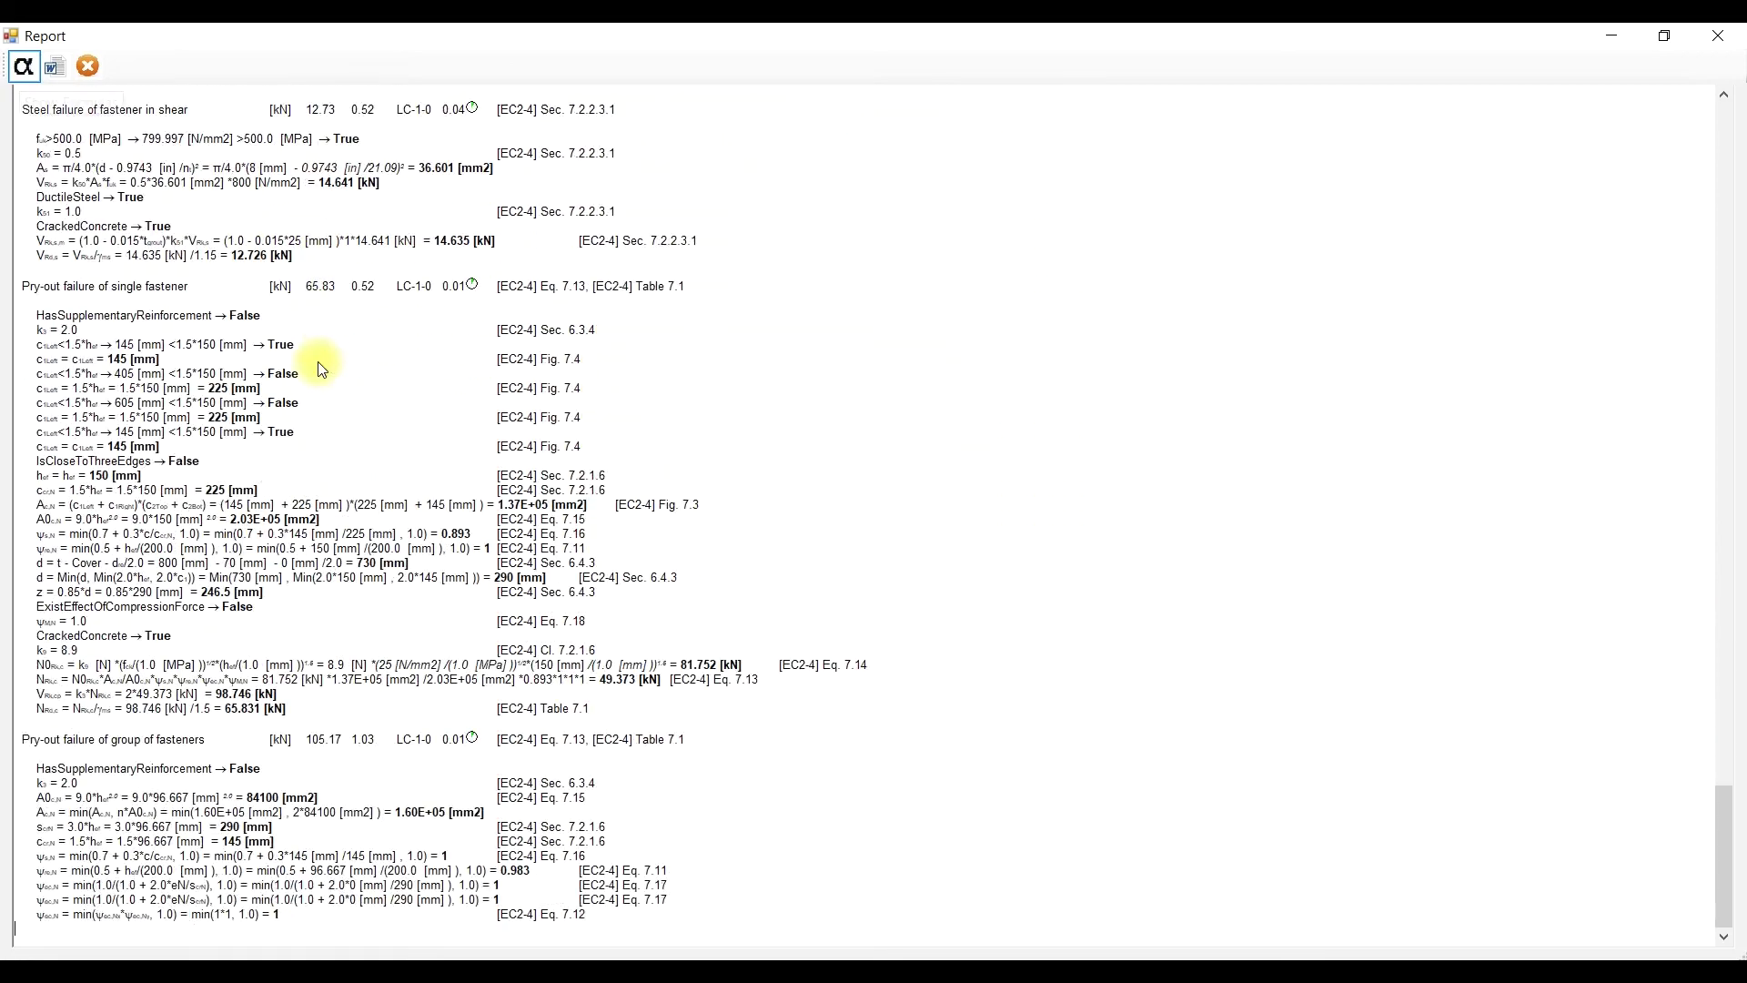
pyautogui.scroll(-15, 321, 370)
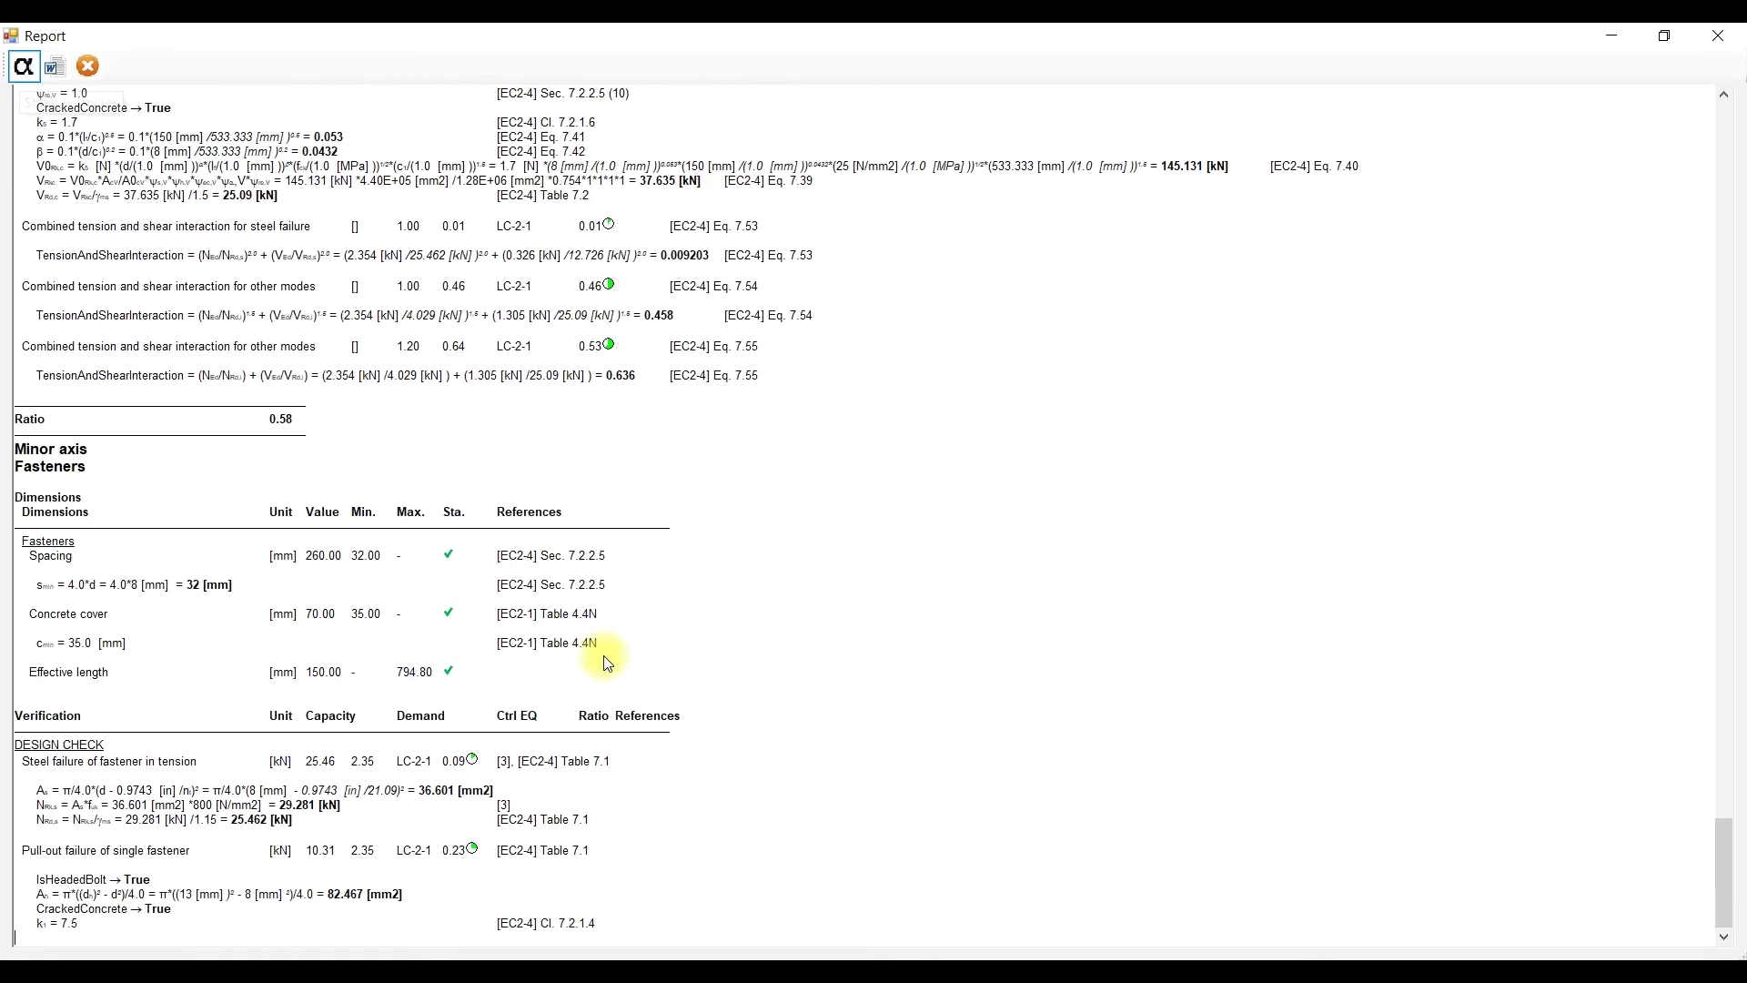
pyautogui.scroll(-15, 608, 662)
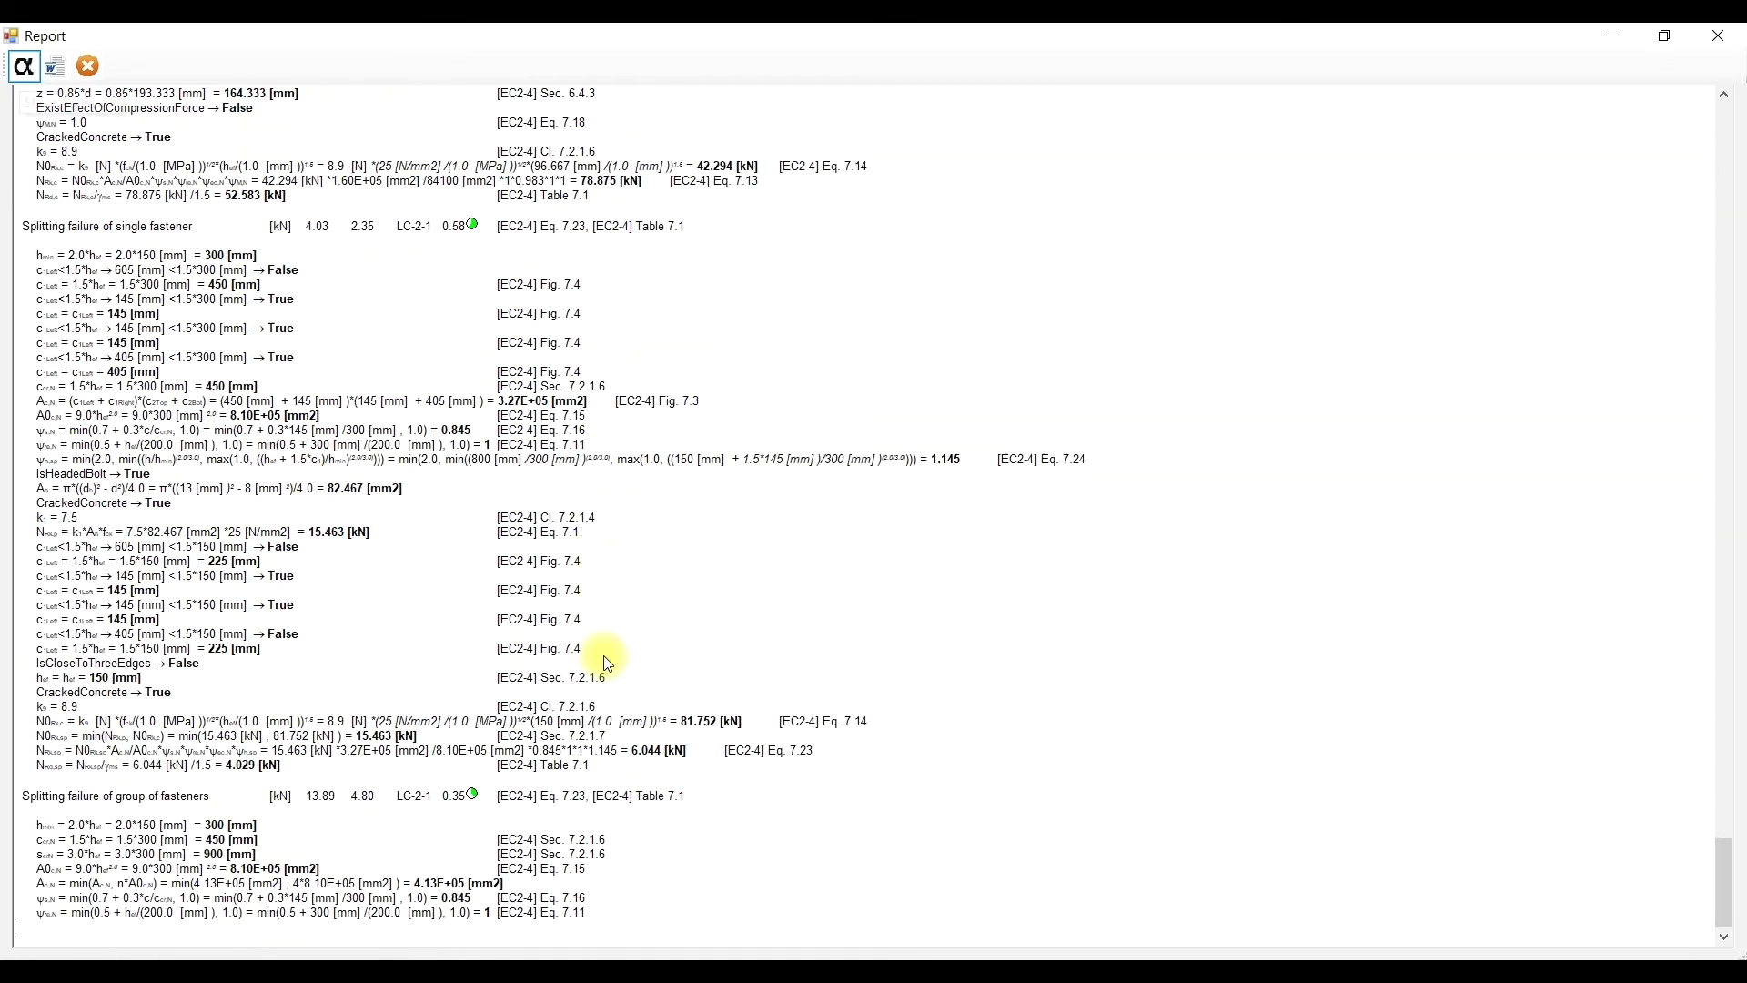
pyautogui.scroll(20, 606, 659)
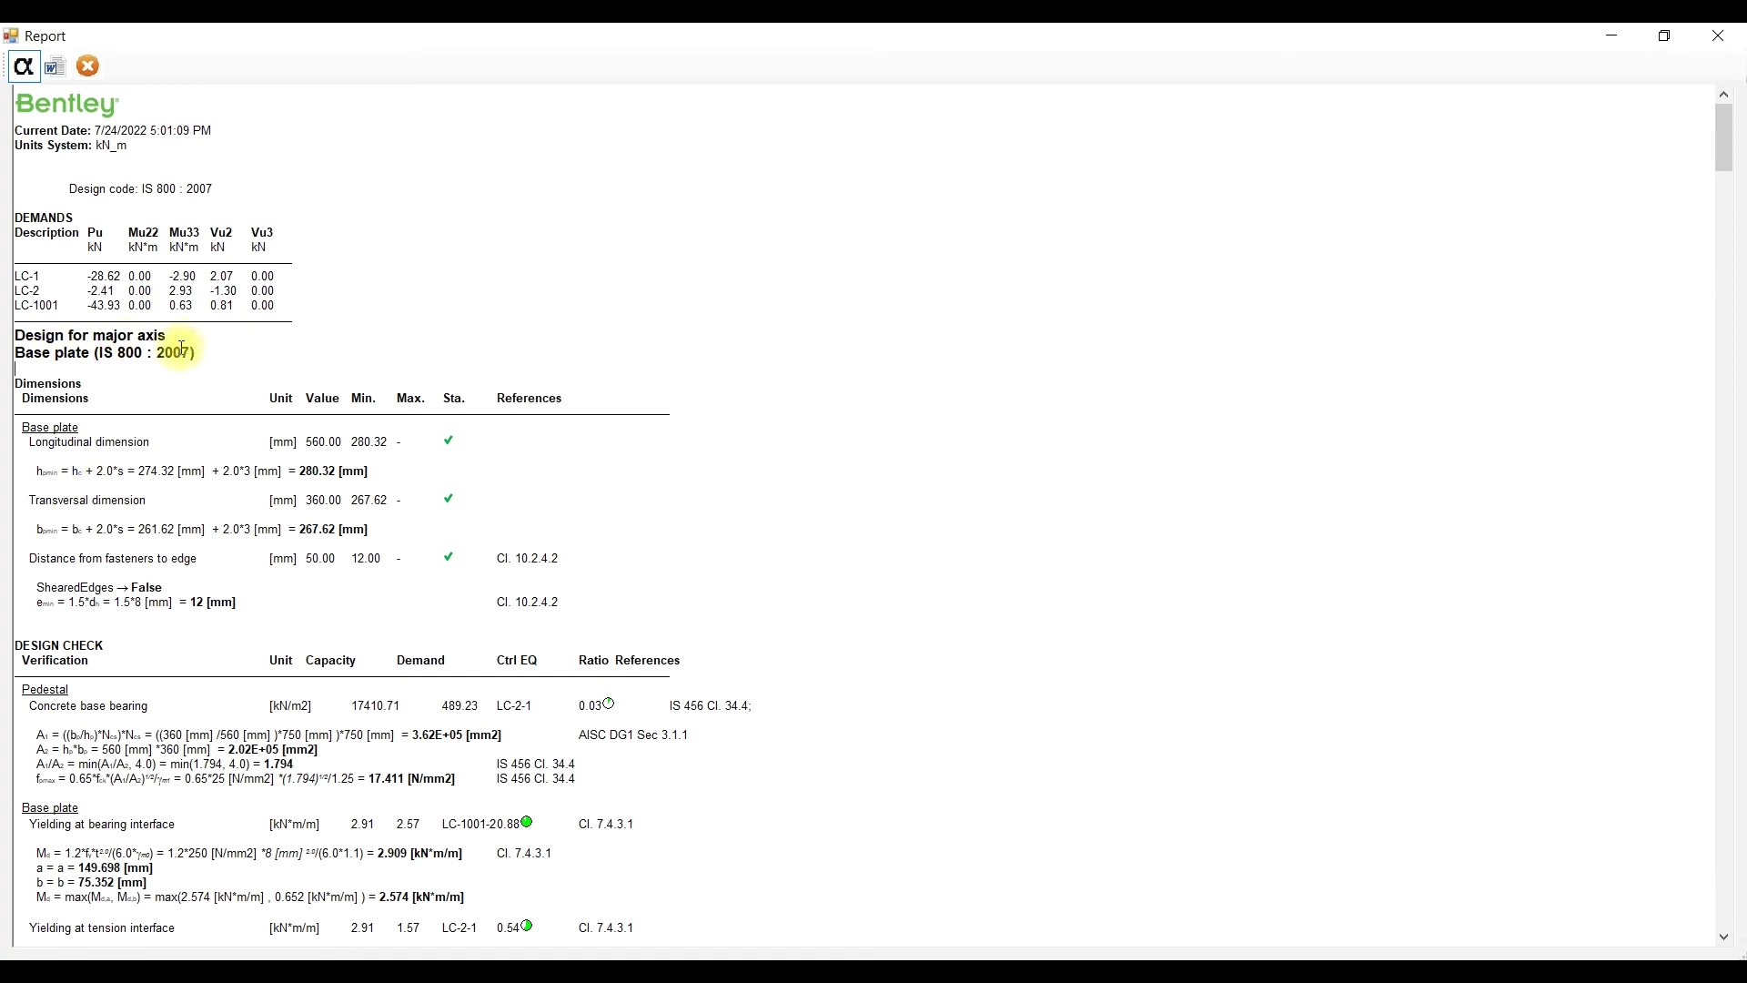
pyautogui.scroll(-5, 133, 470)
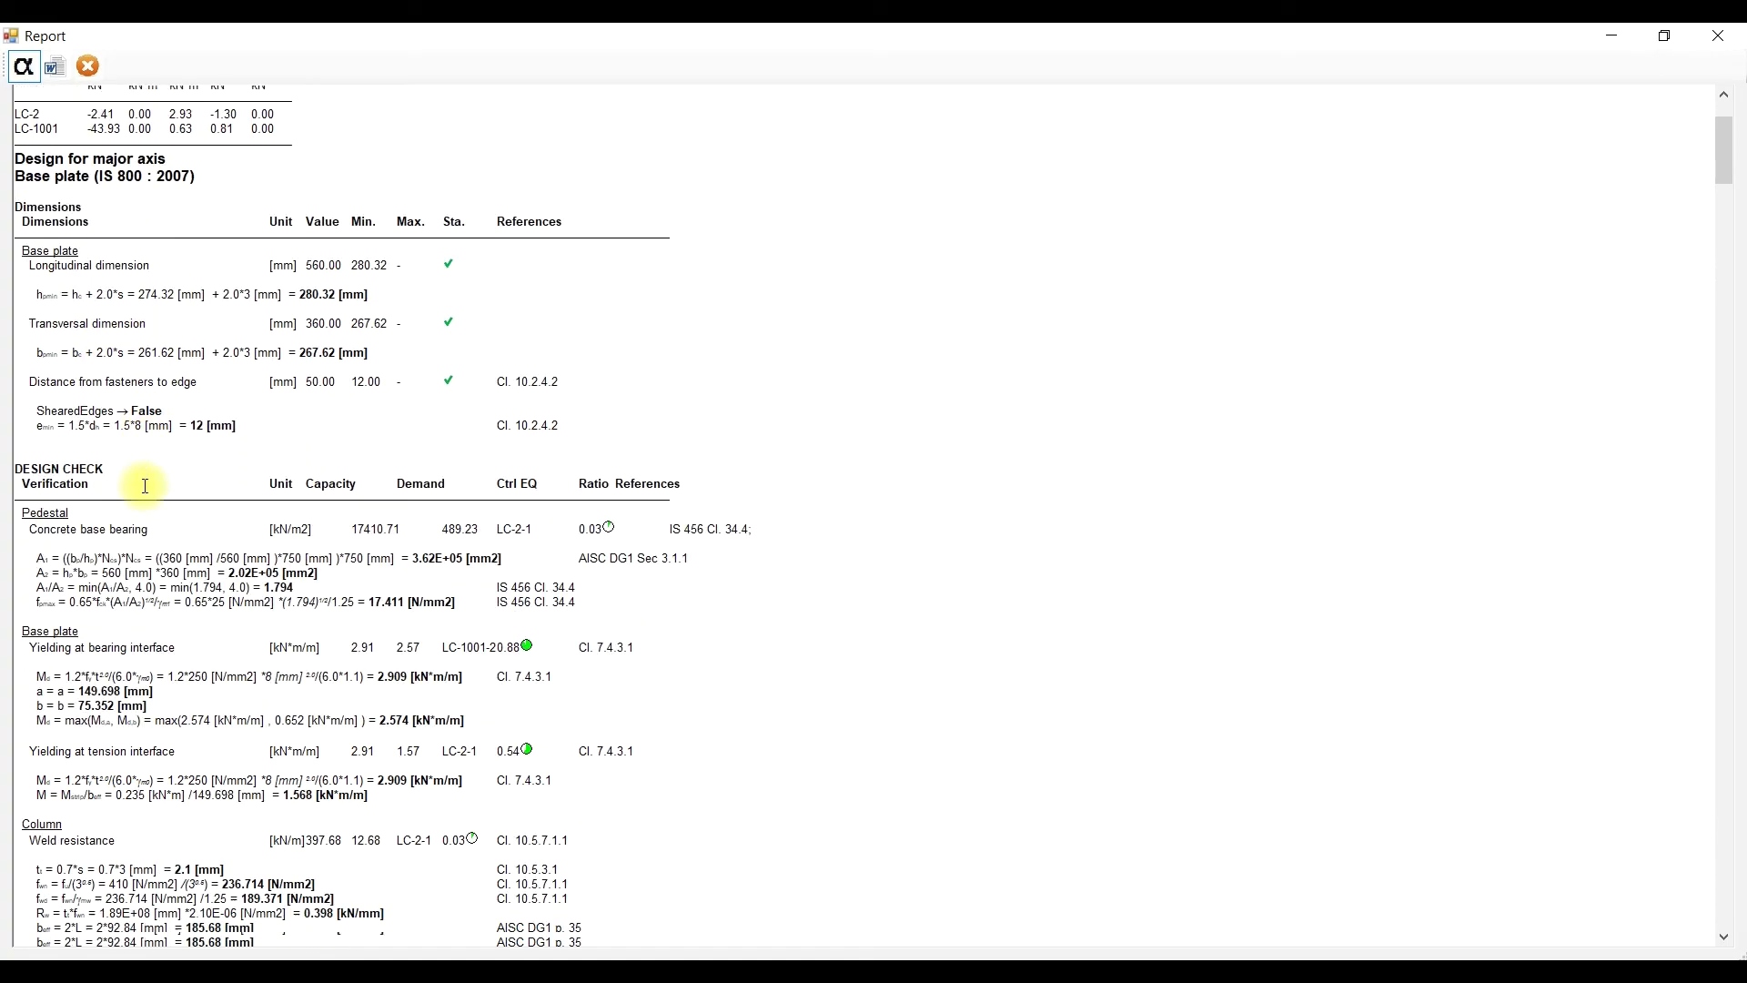
pyautogui.scroll(-15, 148, 491)
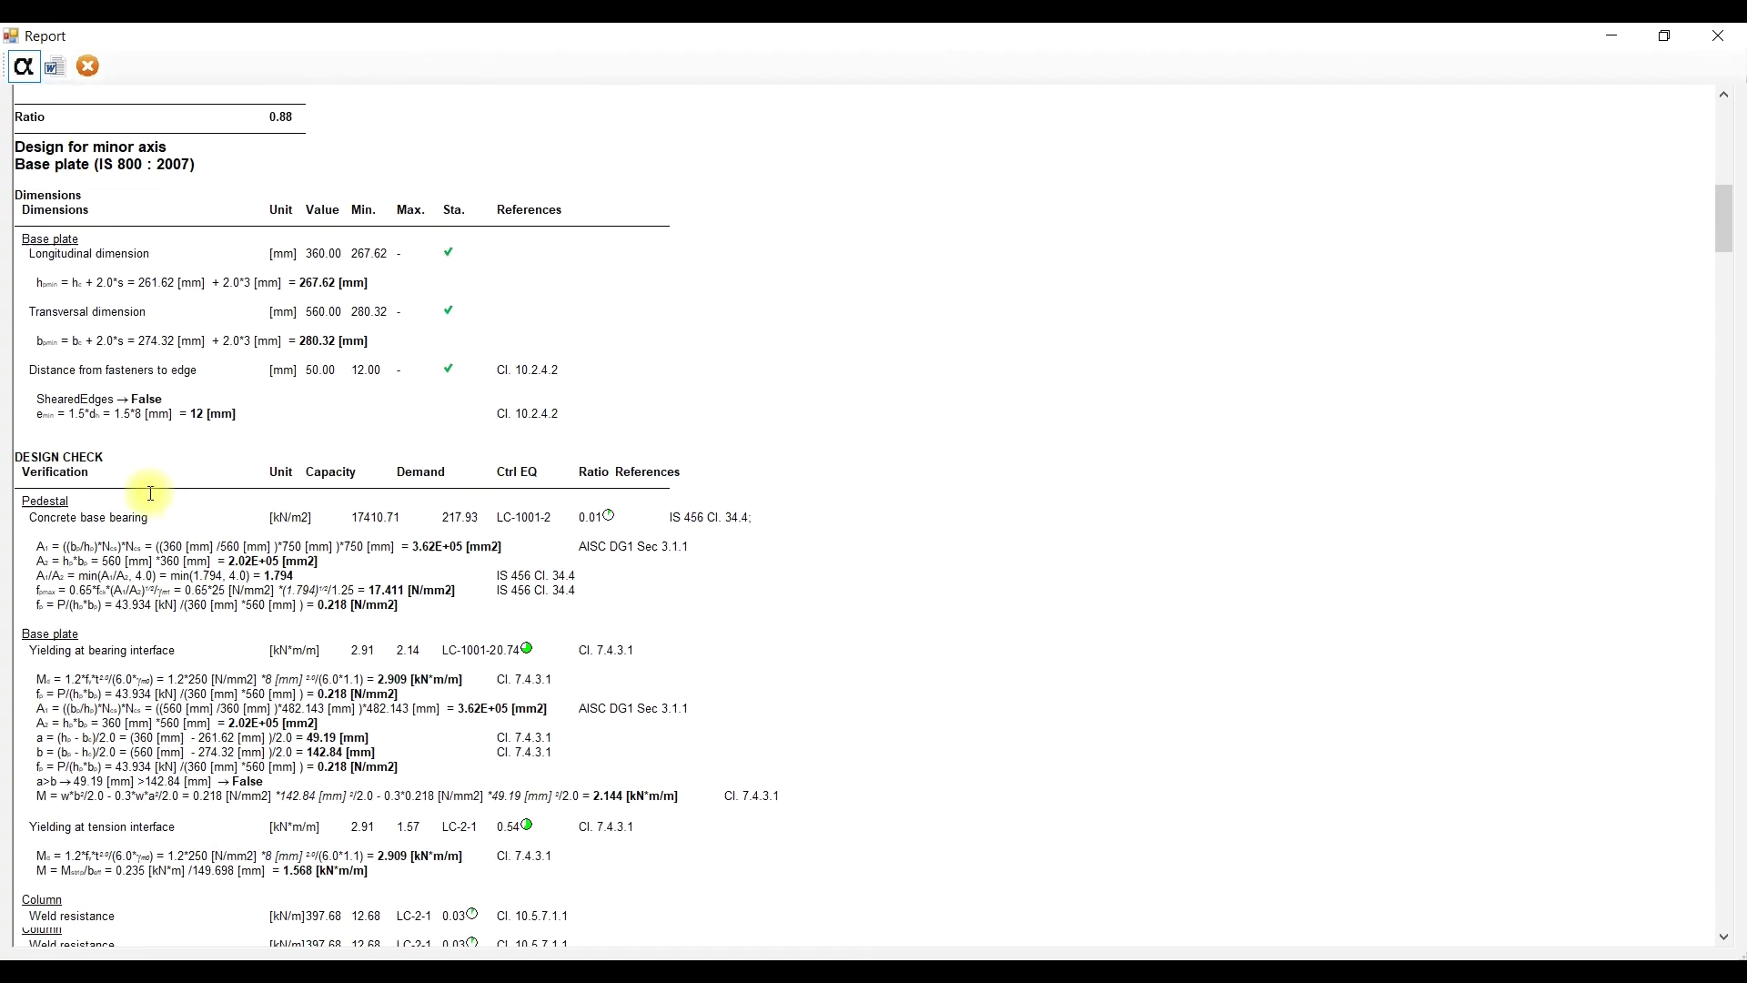
pyautogui.scroll(-3, 167, 535)
pyautogui.moveTo(1727, 269)
pyautogui.mouseDown()
pyautogui.moveTo(1727, 889)
pyautogui.moveTo(1729, 282)
pyautogui.mouseUp()
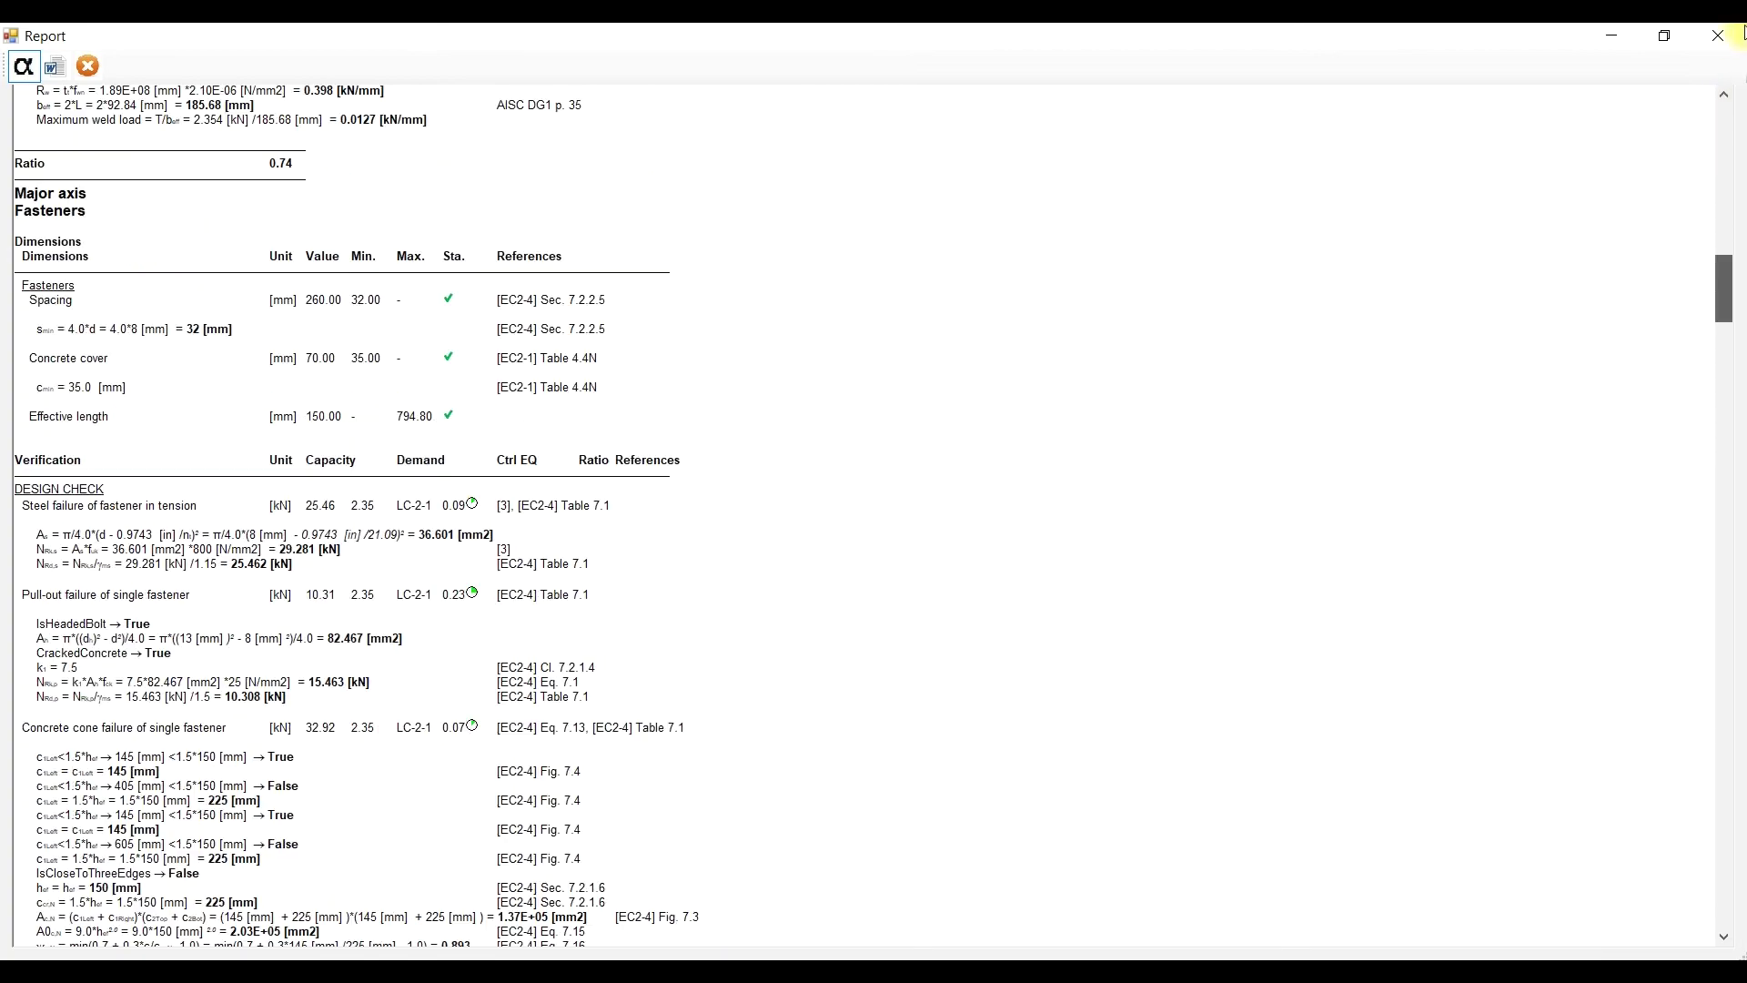
pyautogui.click(88, 69)
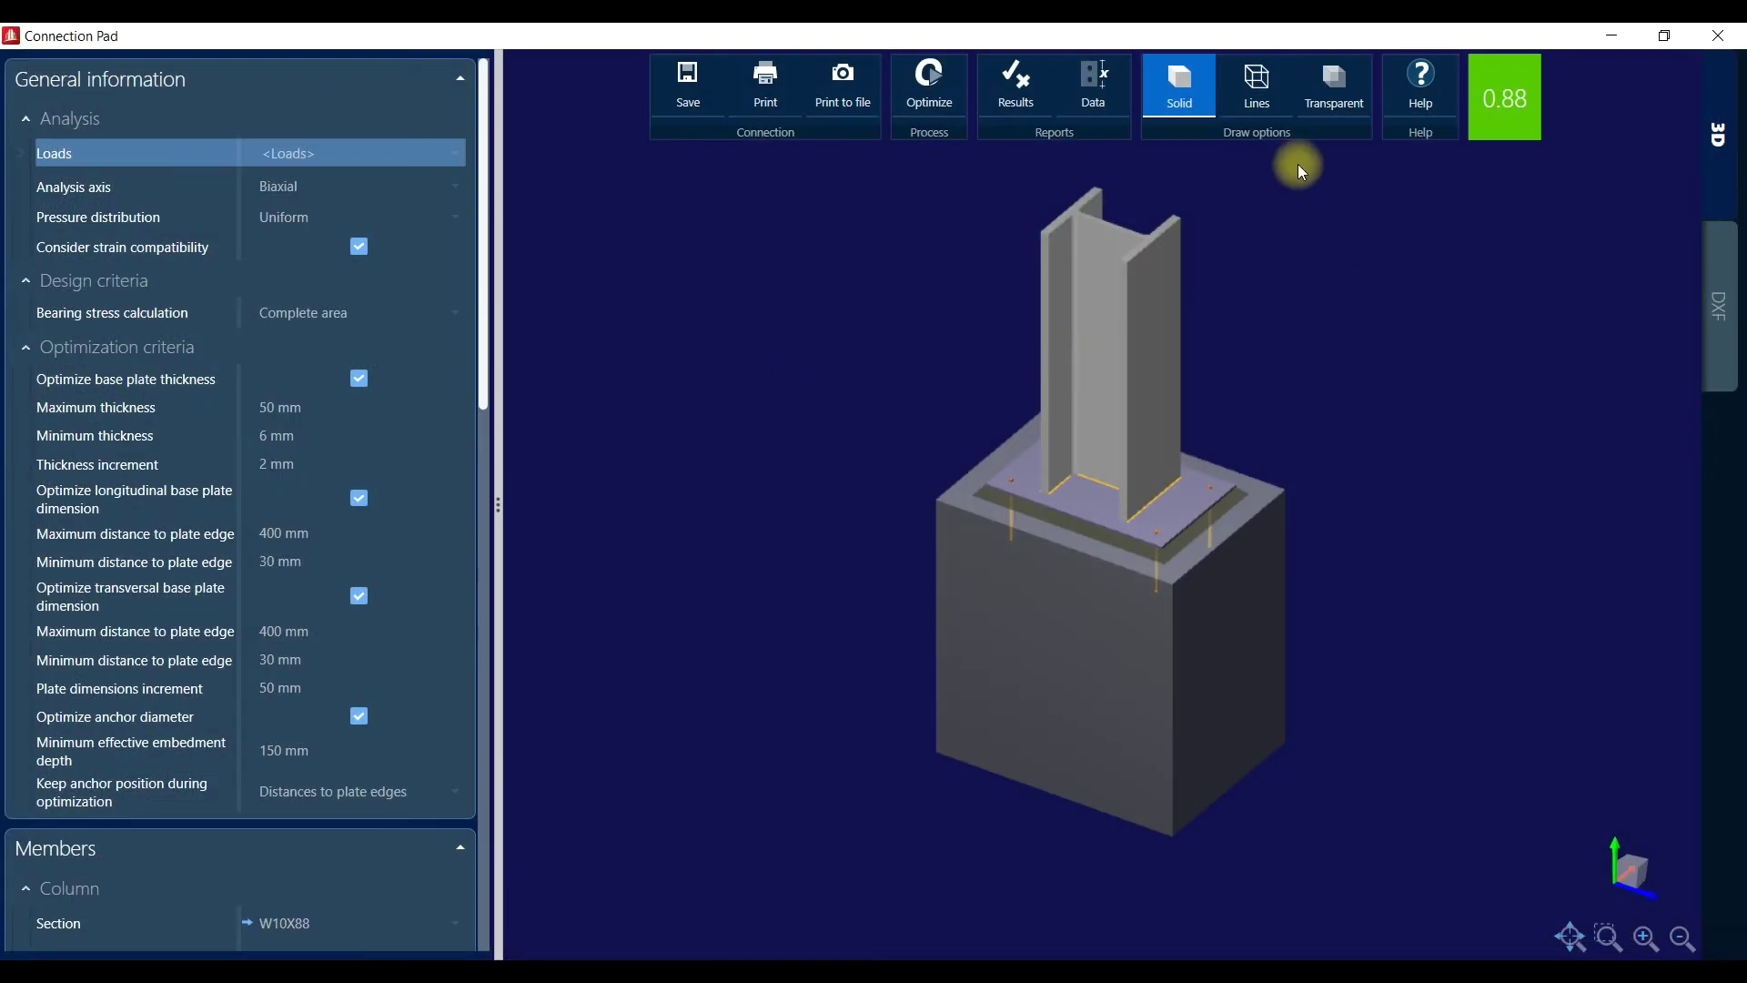
# Toggle the model between wireframe and solid display, then bring up the 2-D DXF drawings.
pyautogui.click(1261, 78)
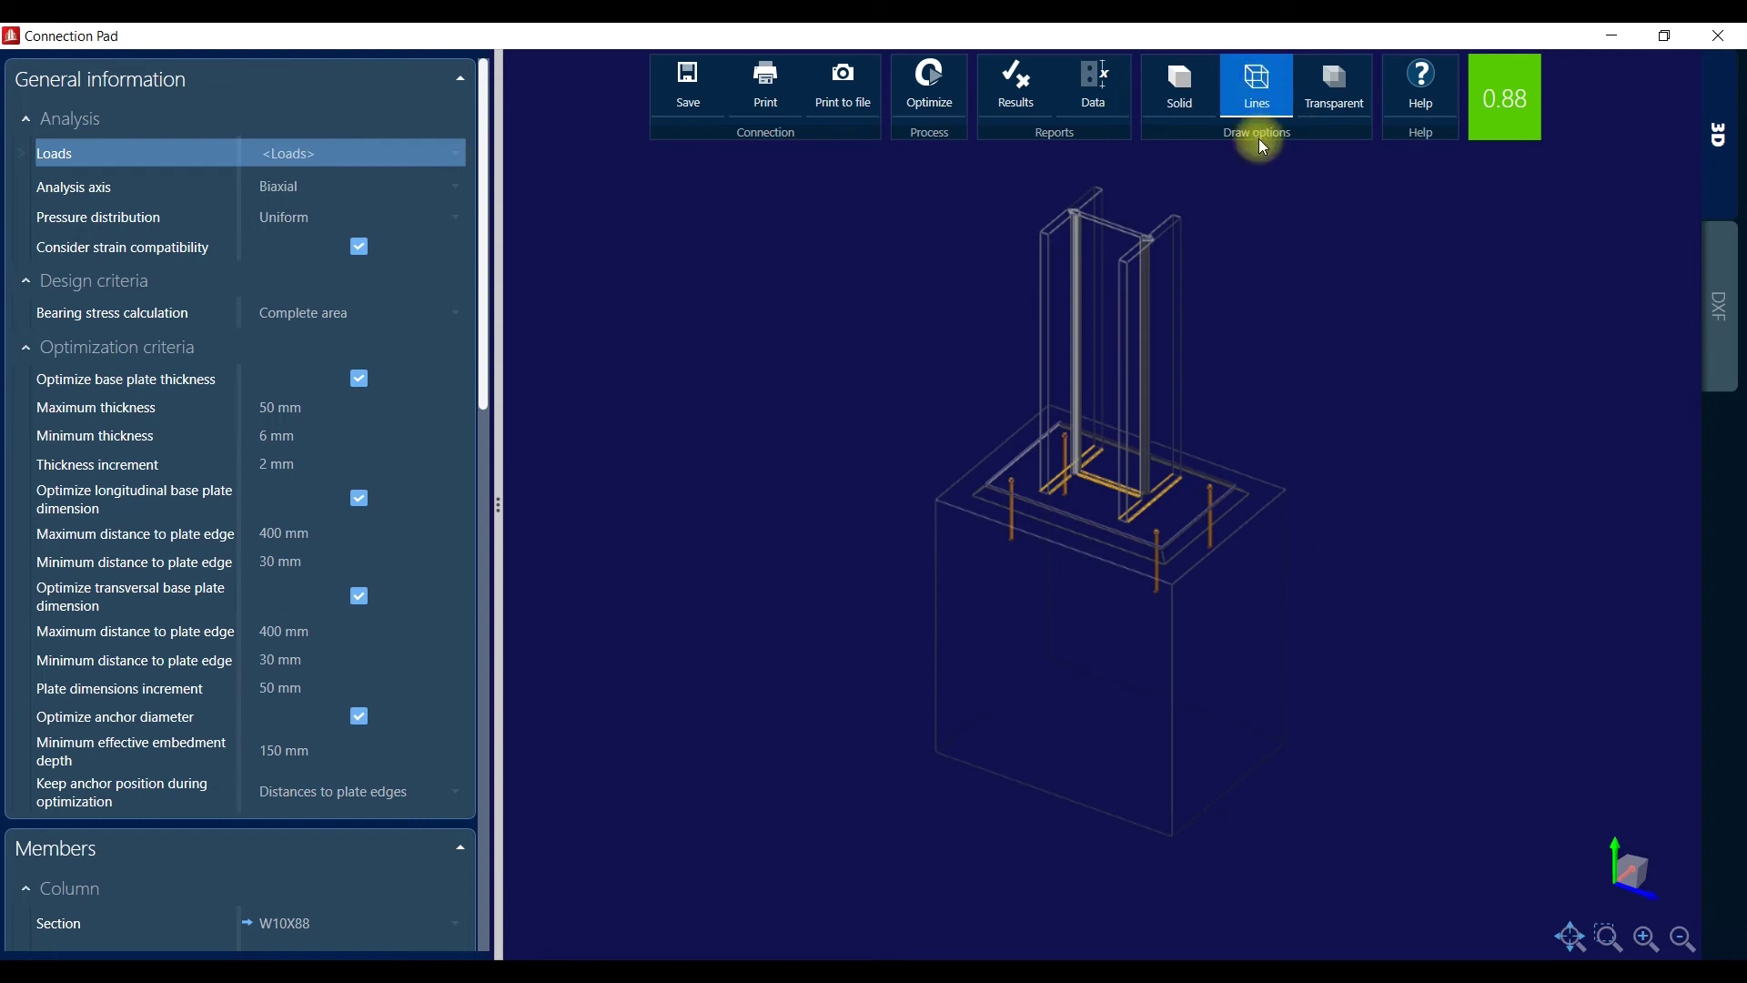
pyautogui.click(1184, 115)
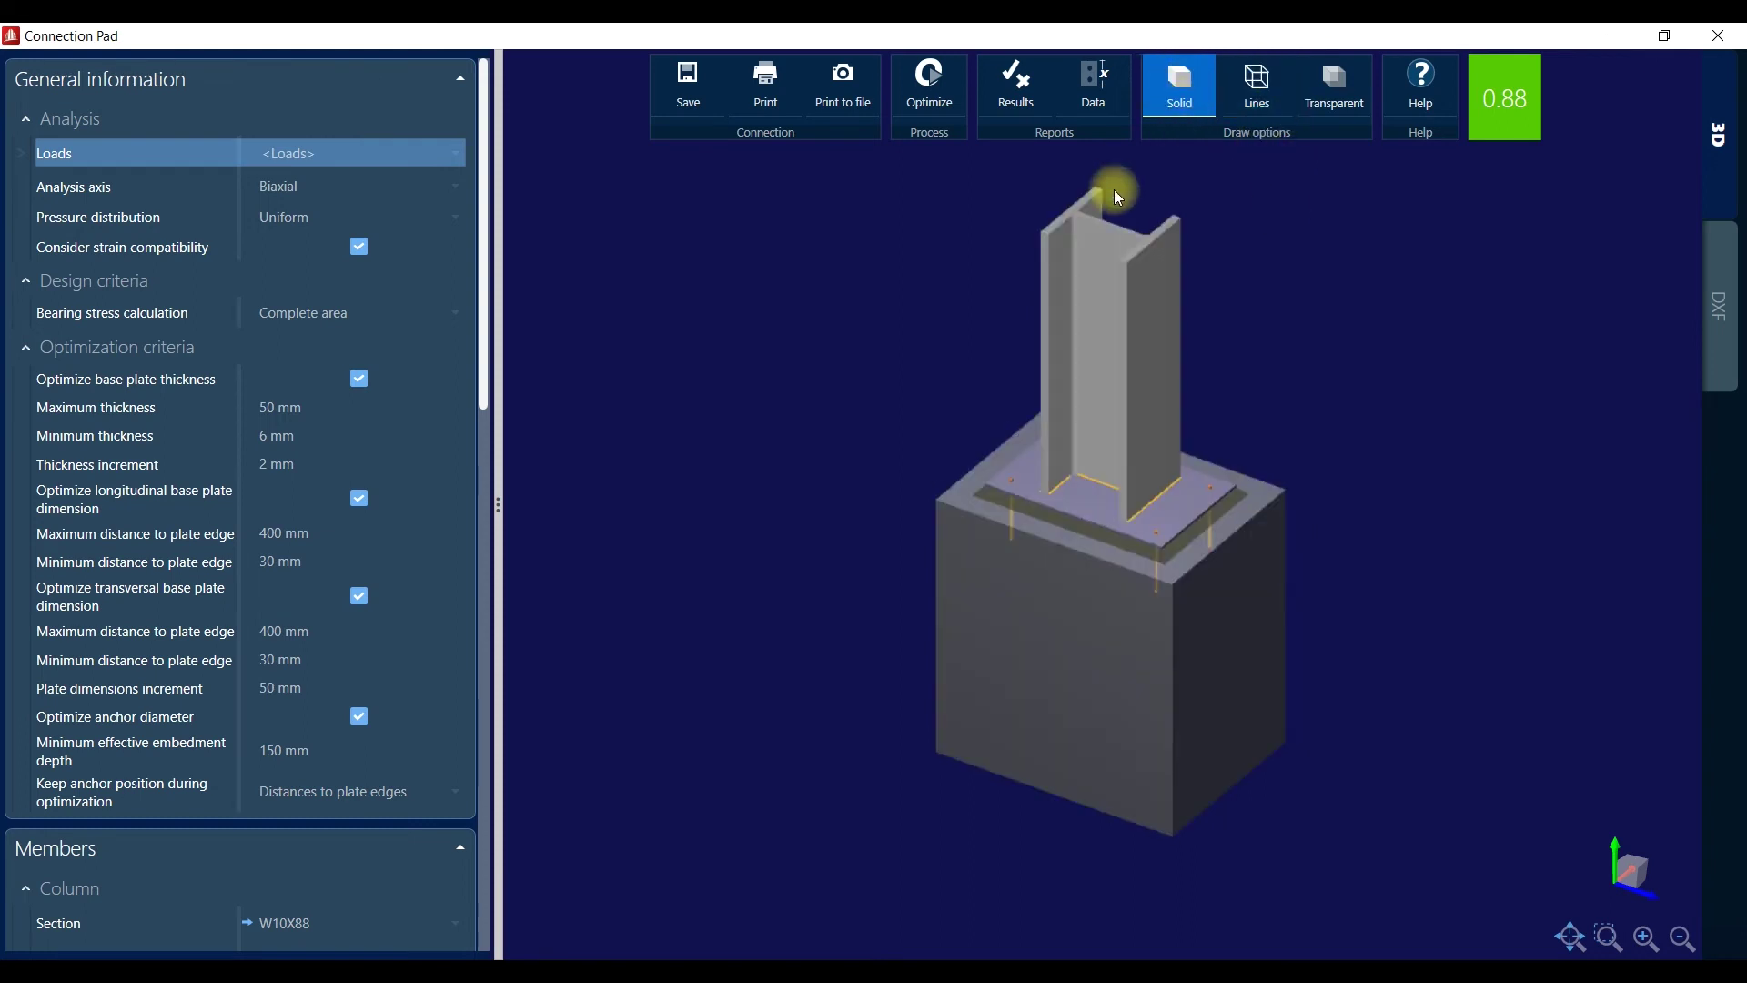
pyautogui.click(1723, 293)
pyautogui.scroll(5, 856, 282)
pyautogui.scroll(-3, 869, 299)
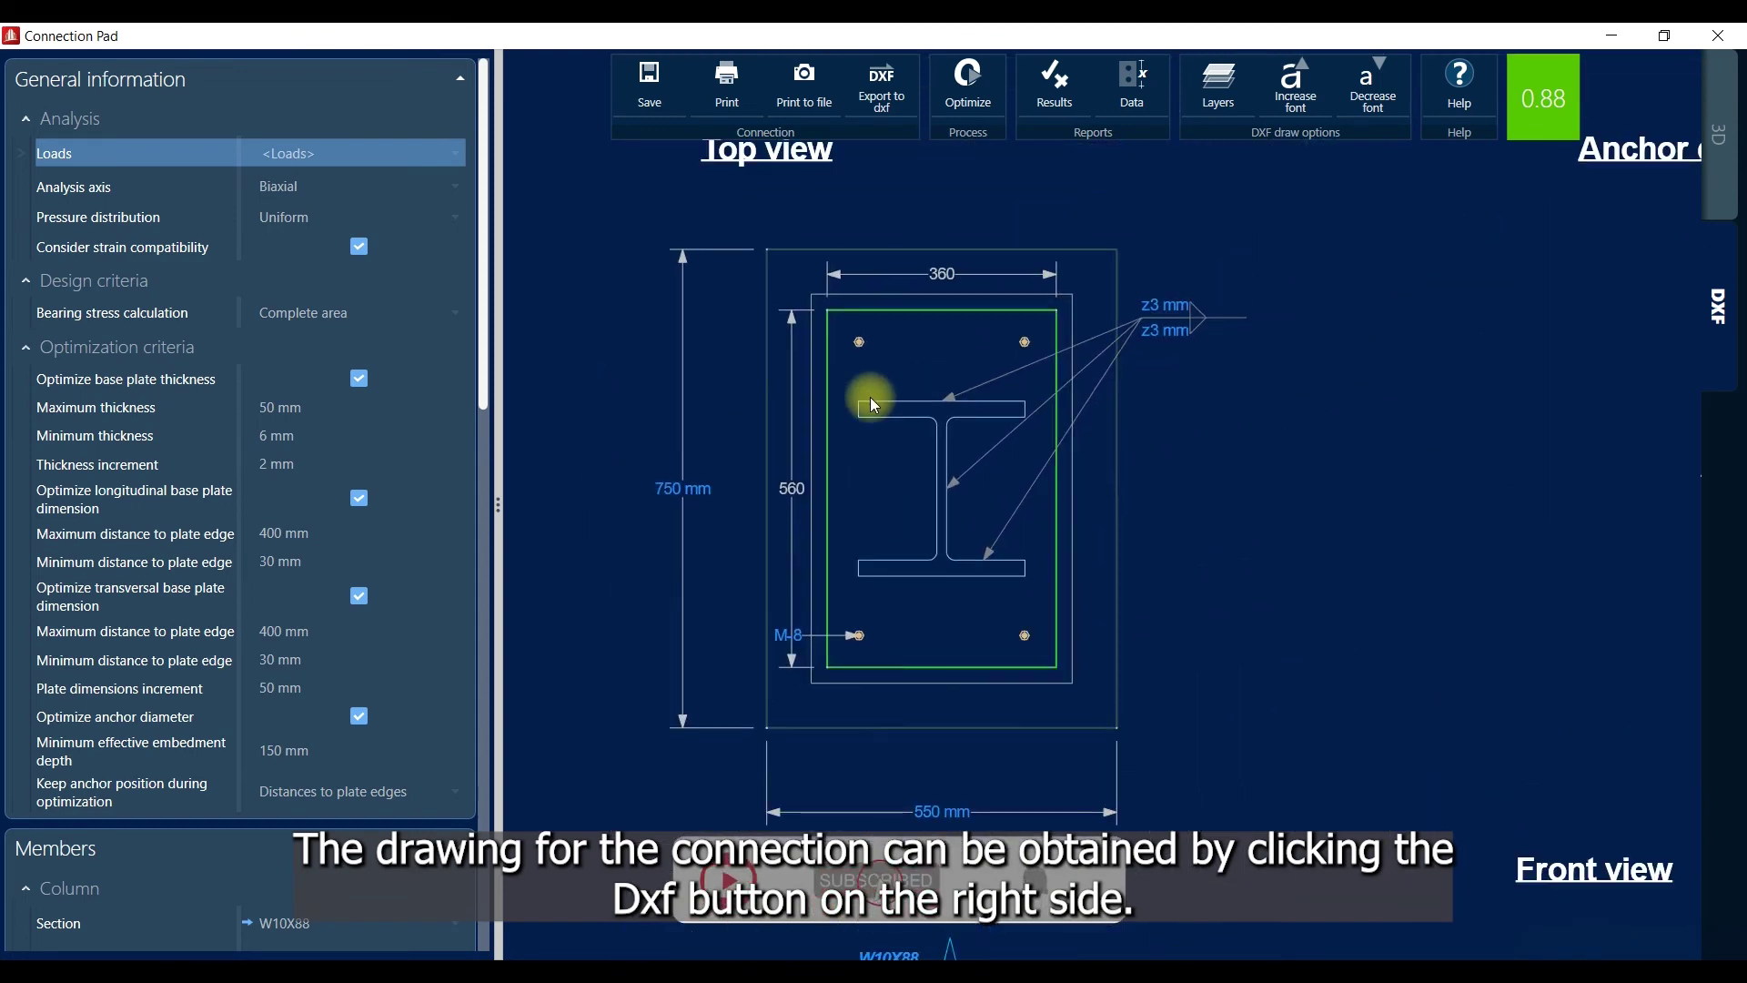
pyautogui.scroll(-3, 897, 328)
pyautogui.scroll(5, 1267, 394)
pyautogui.scroll(-5, 1376, 358)
# Pan and zoom across the DXF lateral, front and top views, then open the input data report.
pyautogui.moveTo(1371, 351)
pyautogui.mouseDown(button='middle')
pyautogui.moveTo(1286, 355)
pyautogui.moveTo(1085, 556)
pyautogui.mouseUp(button='middle')
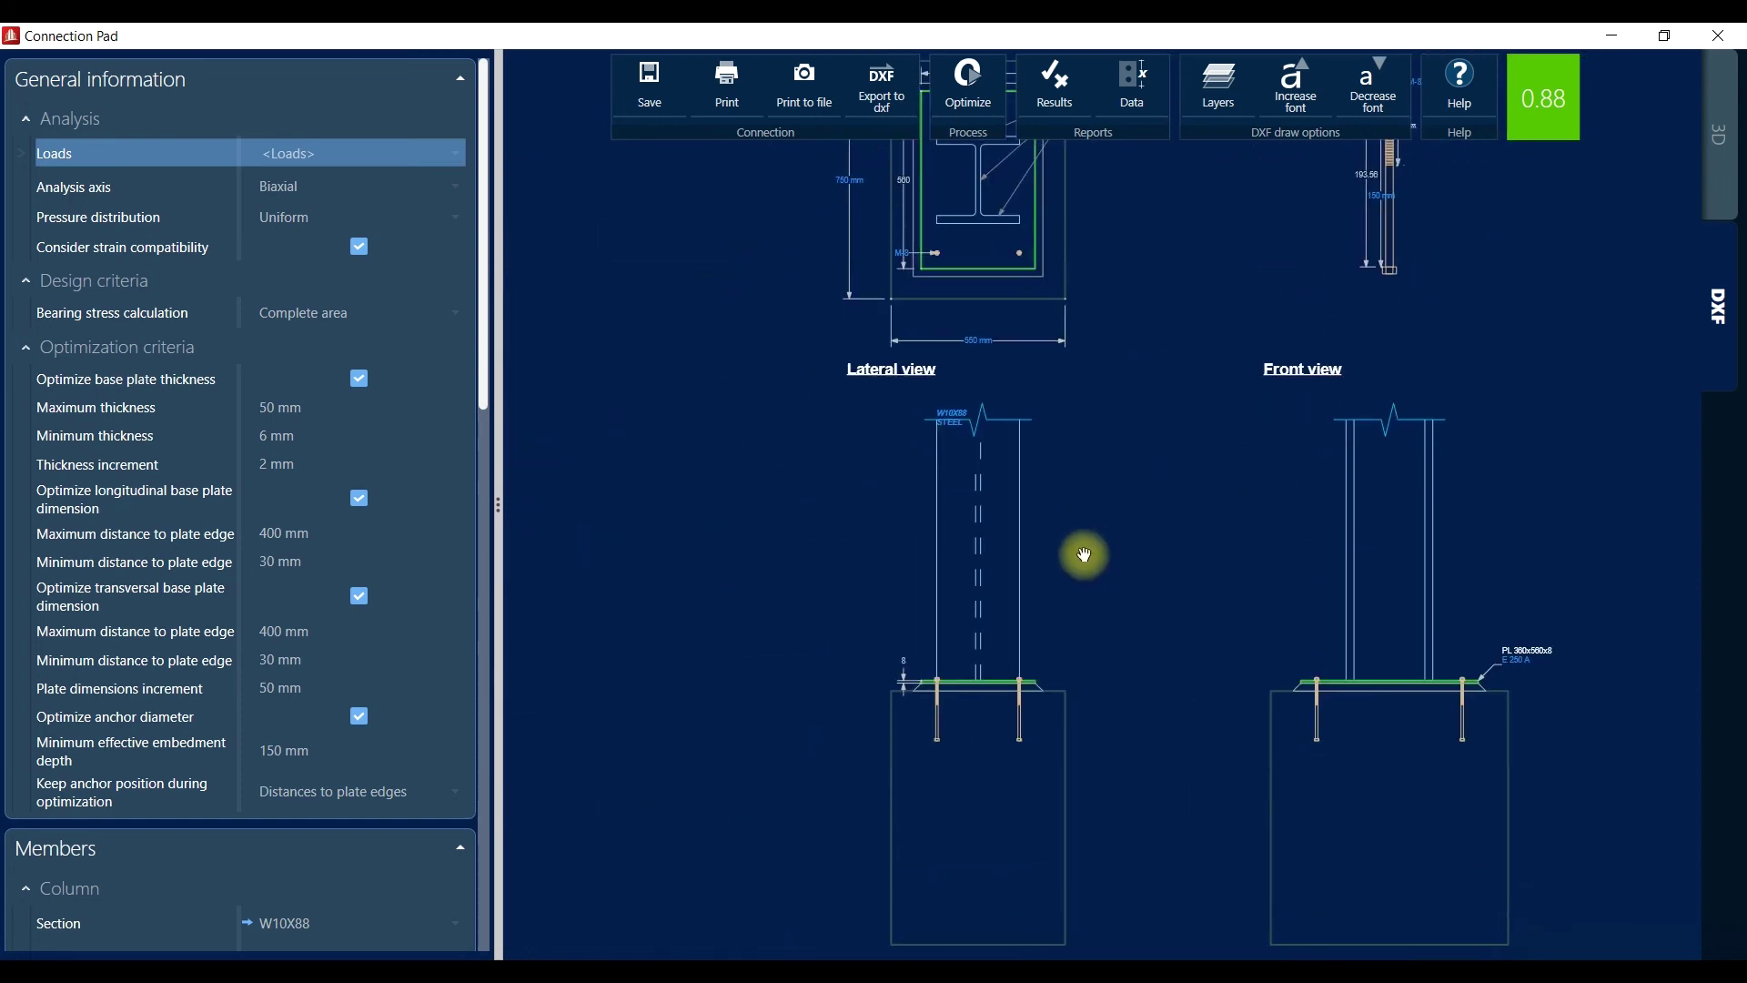
pyautogui.scroll(3, 1007, 713)
pyautogui.scroll(-3, 1008, 714)
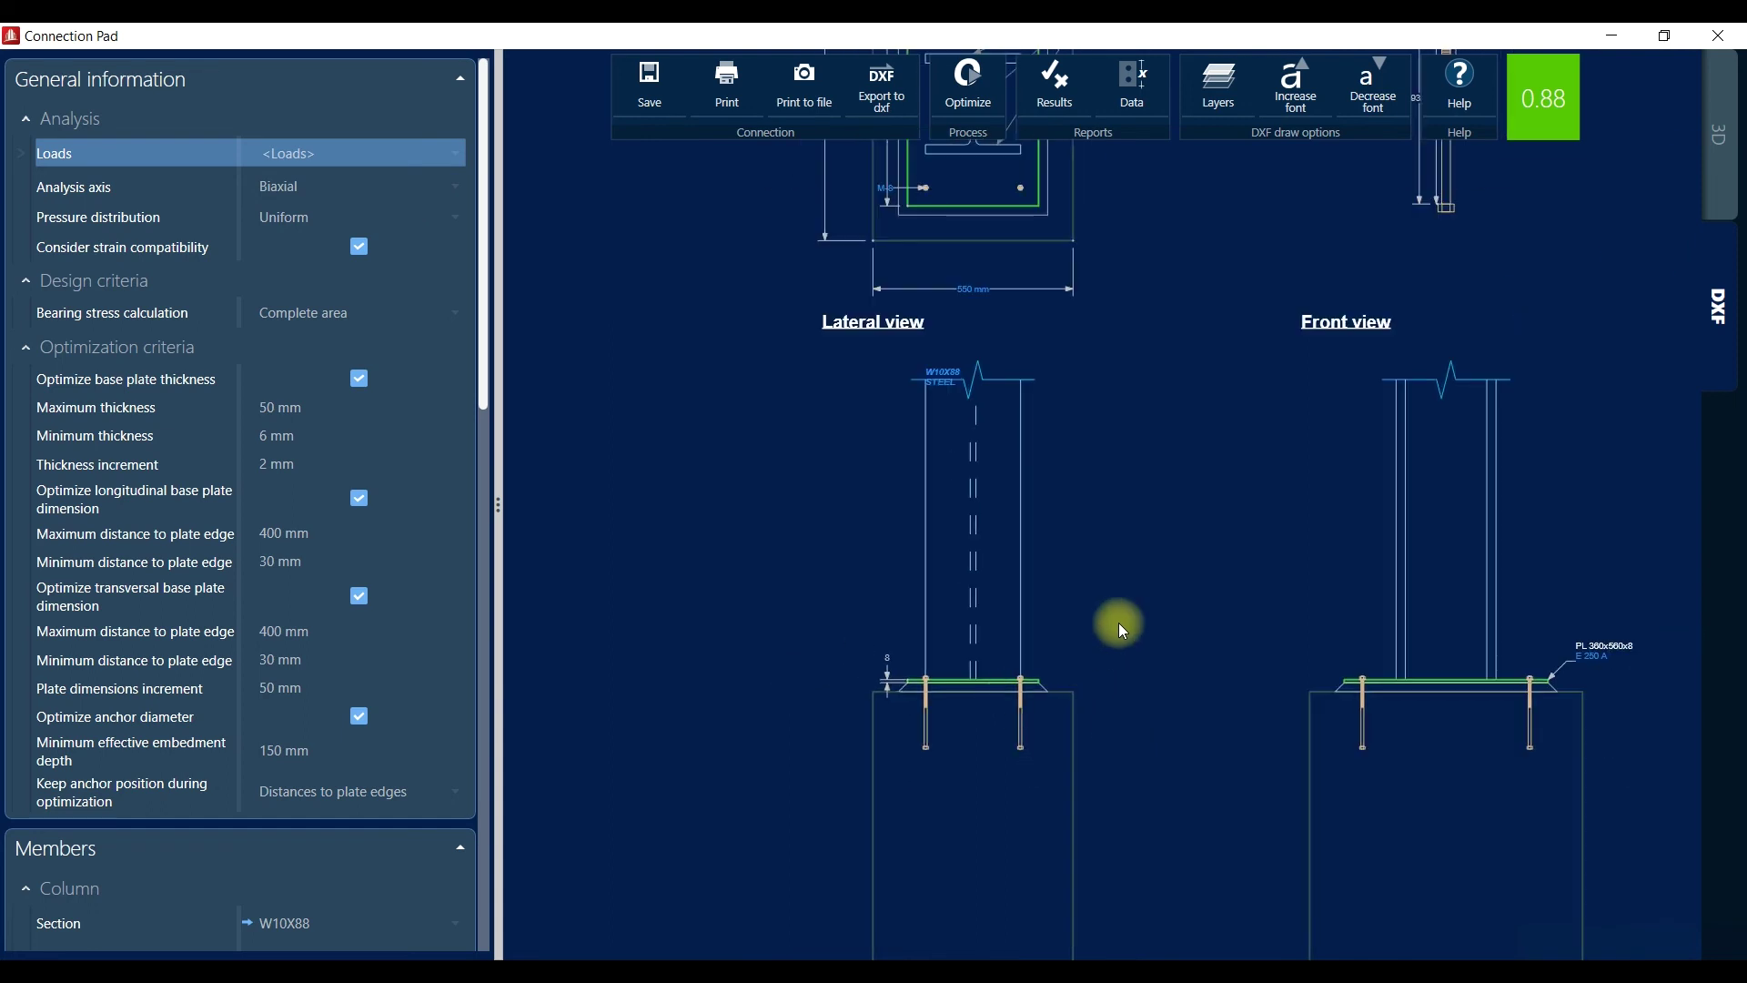
pyautogui.scroll(1, 1092, 710)
pyautogui.scroll(-3, 1076, 709)
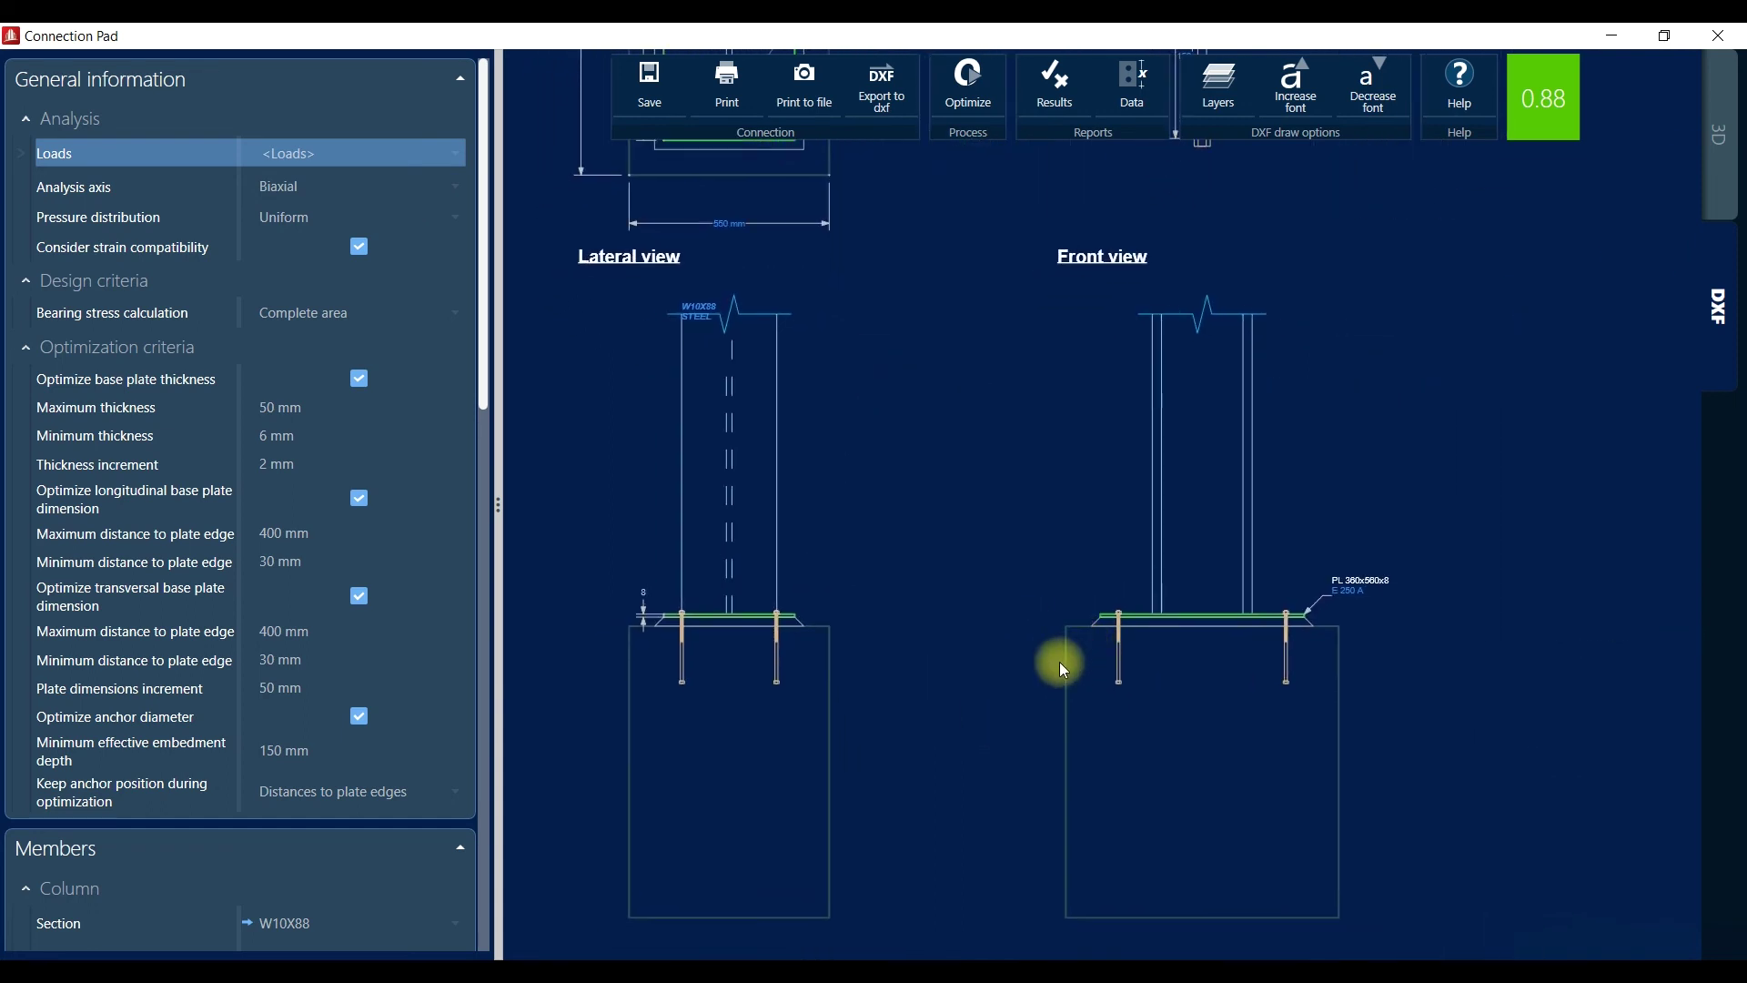
pyautogui.scroll(4, 1243, 635)
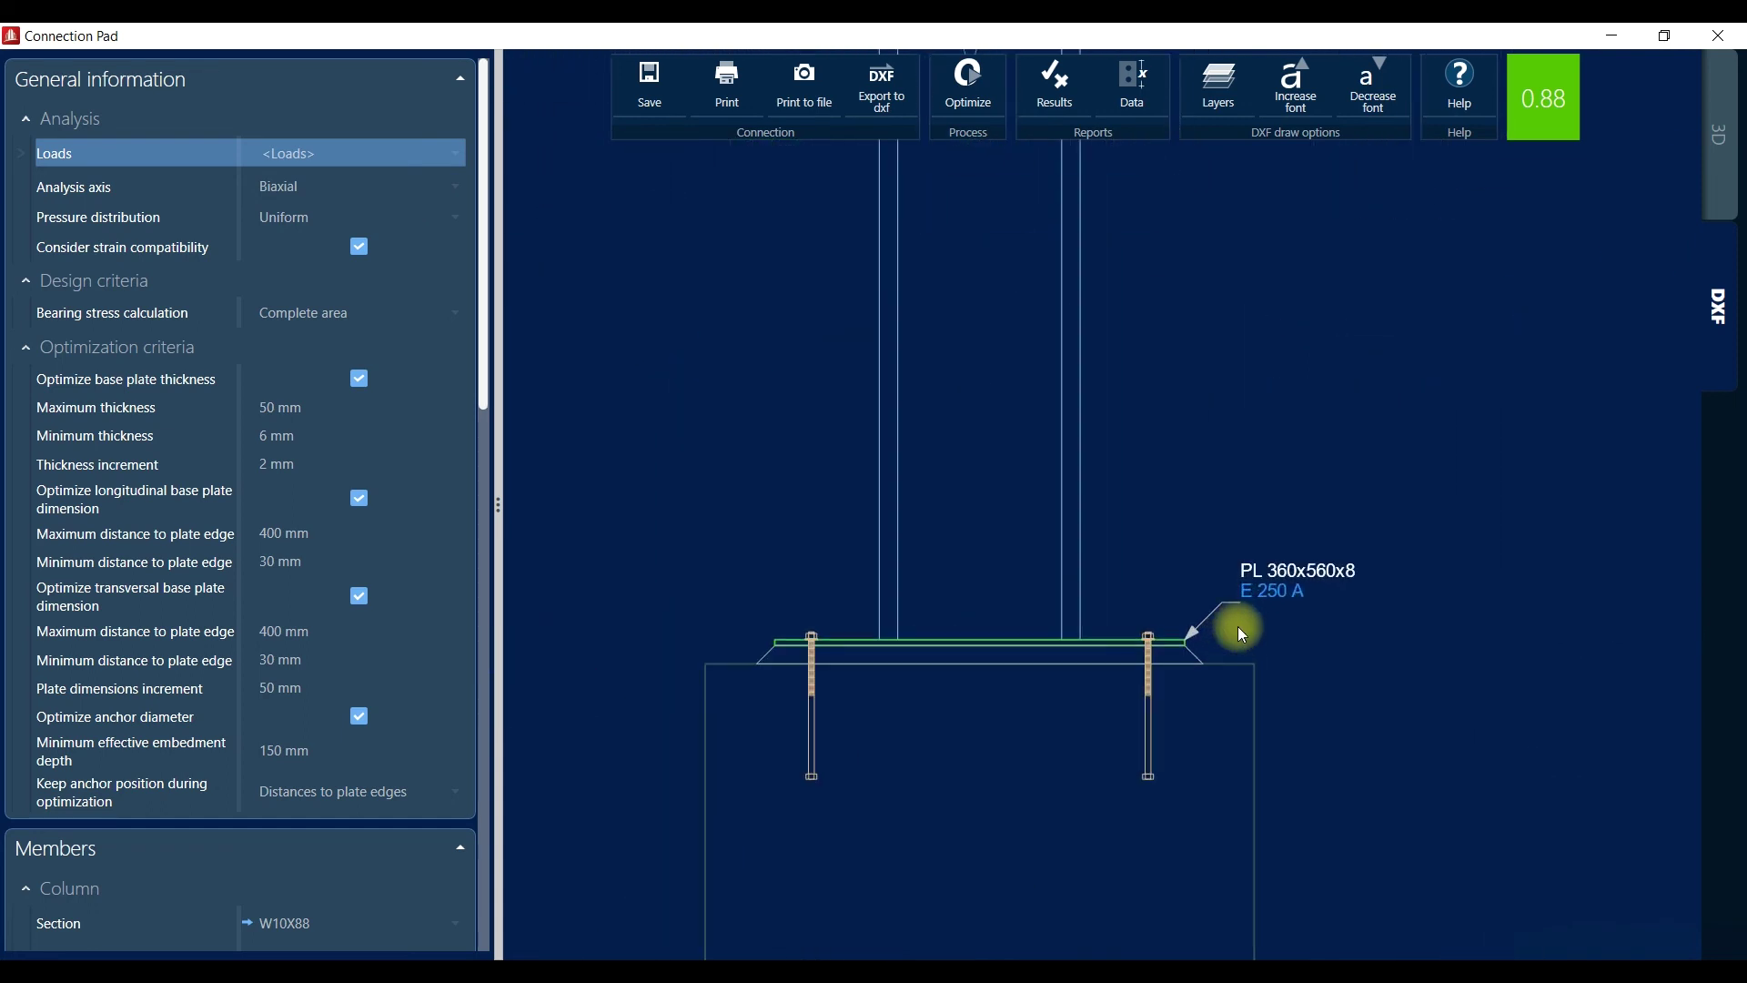
pyautogui.scroll(-2, 1110, 664)
pyautogui.scroll(-2, 1108, 667)
pyautogui.scroll(4, 1026, 483)
pyautogui.moveTo(865, 468); pyautogui.dragTo(946, 476)
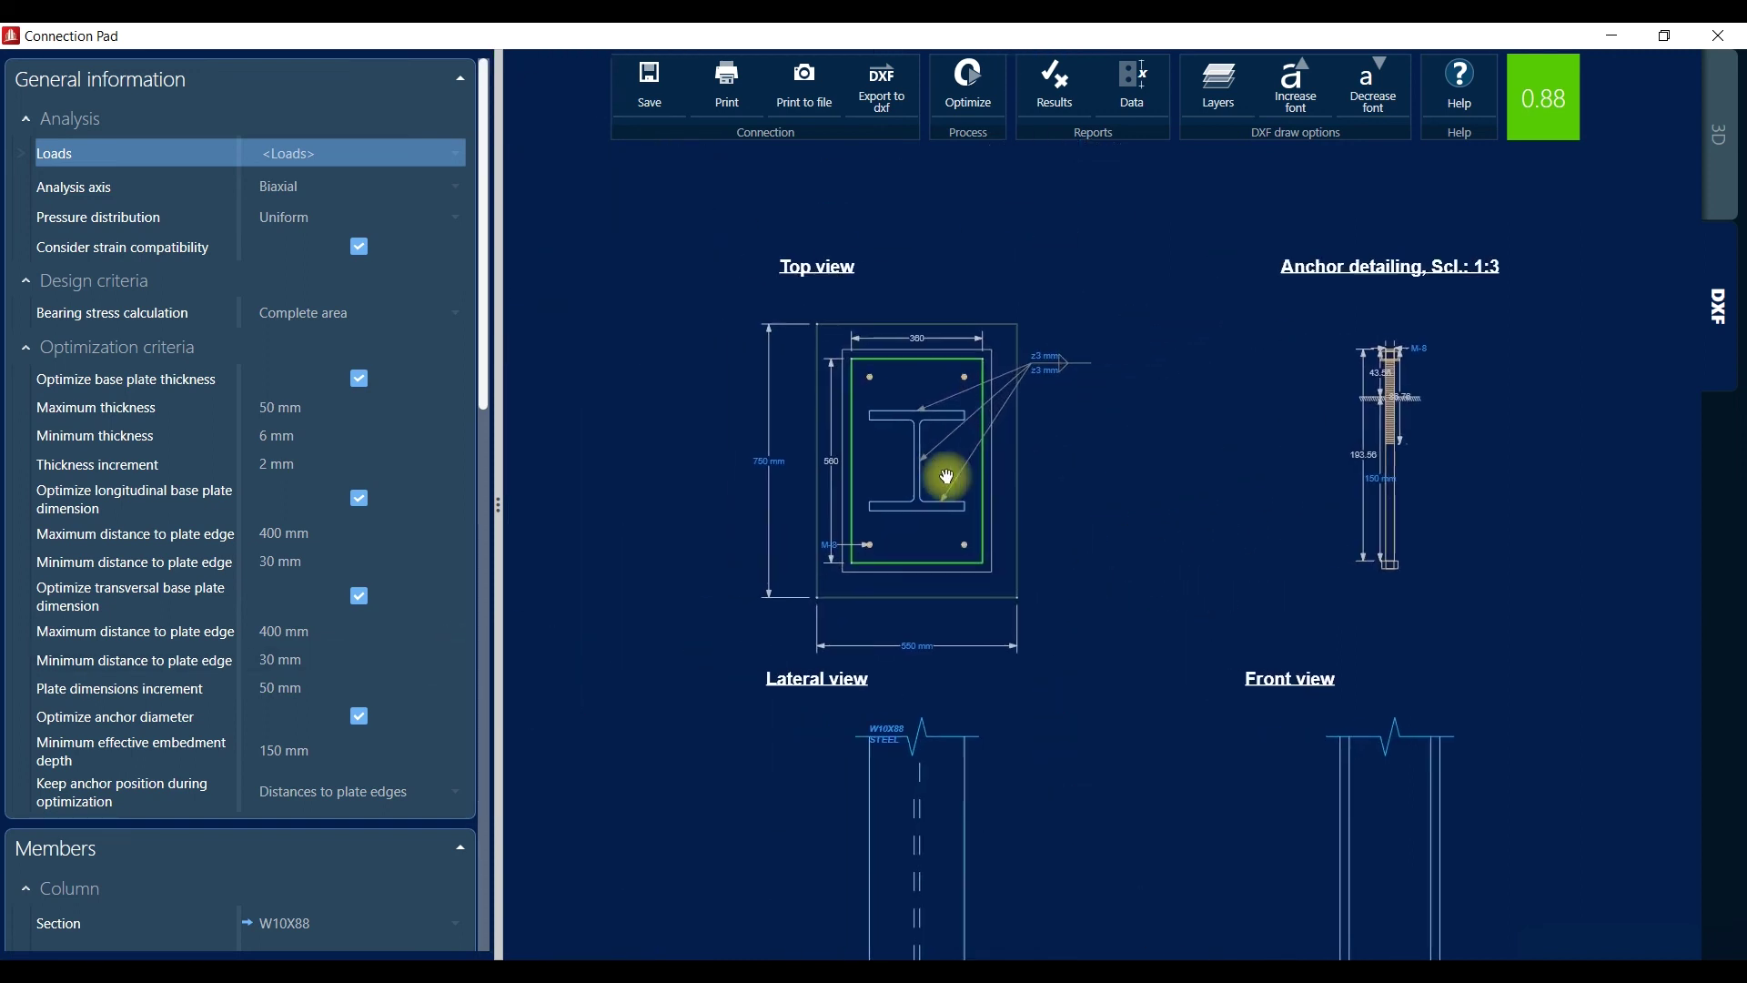
pyautogui.scroll(2, 877, 502)
pyautogui.scroll(-3, 876, 502)
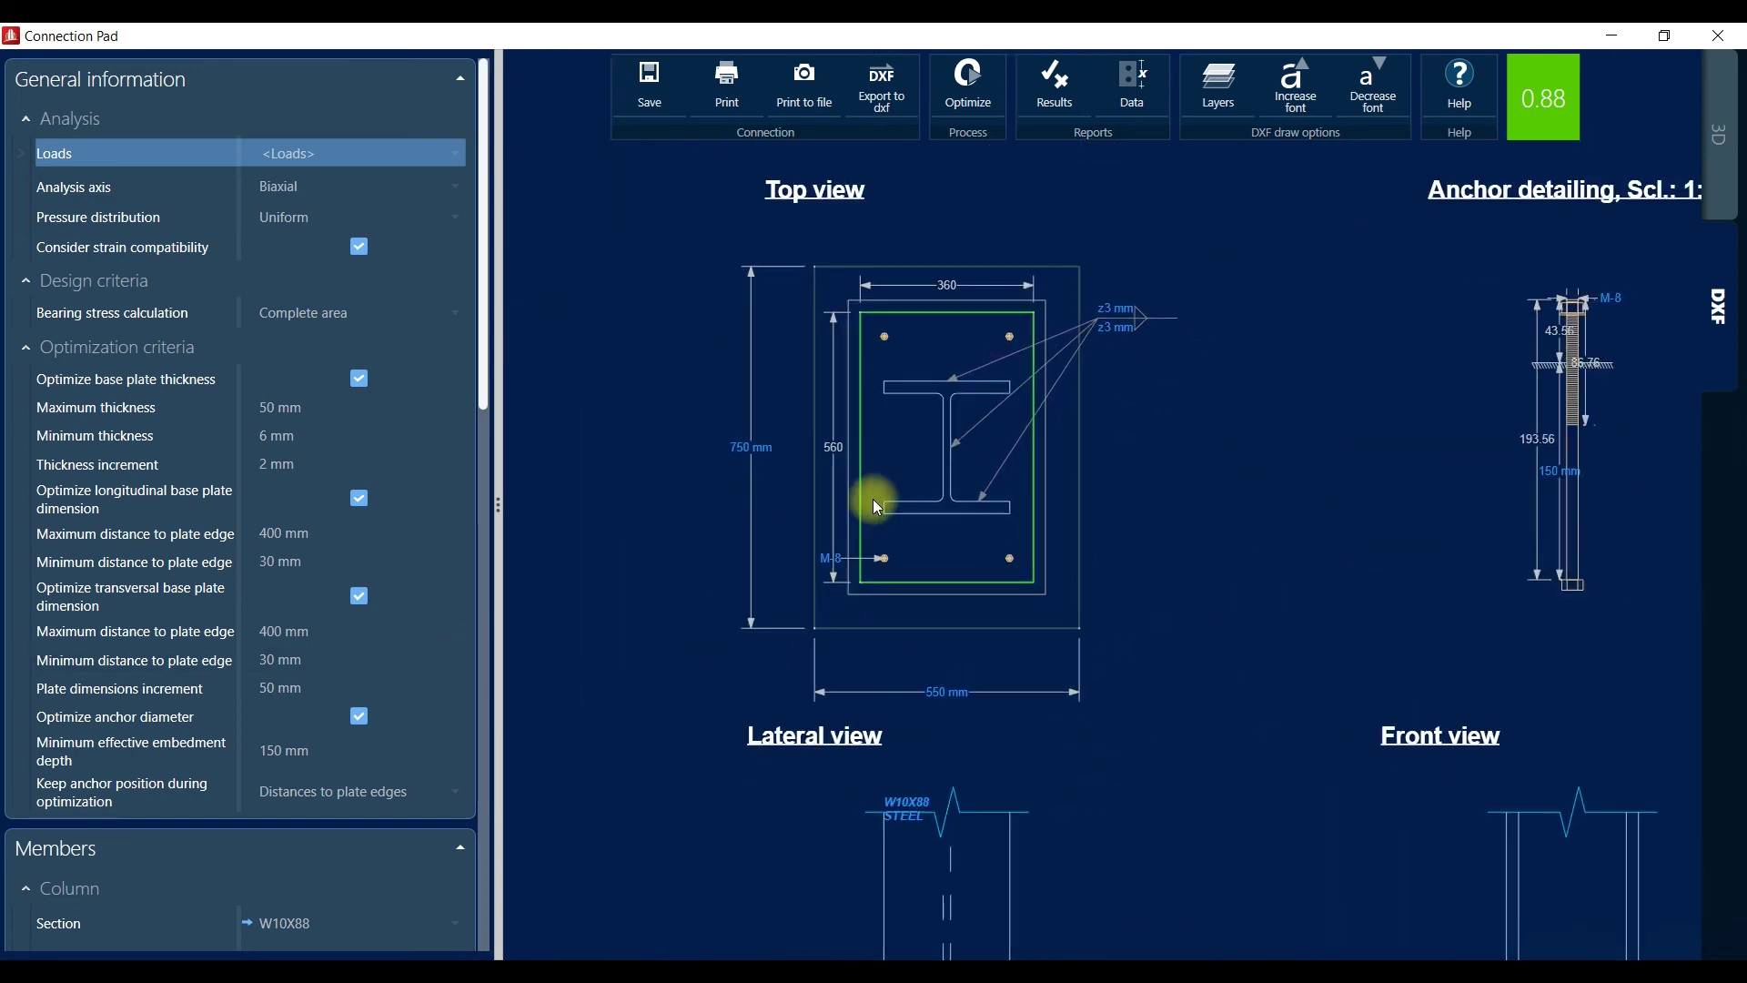
pyautogui.click(1133, 87)
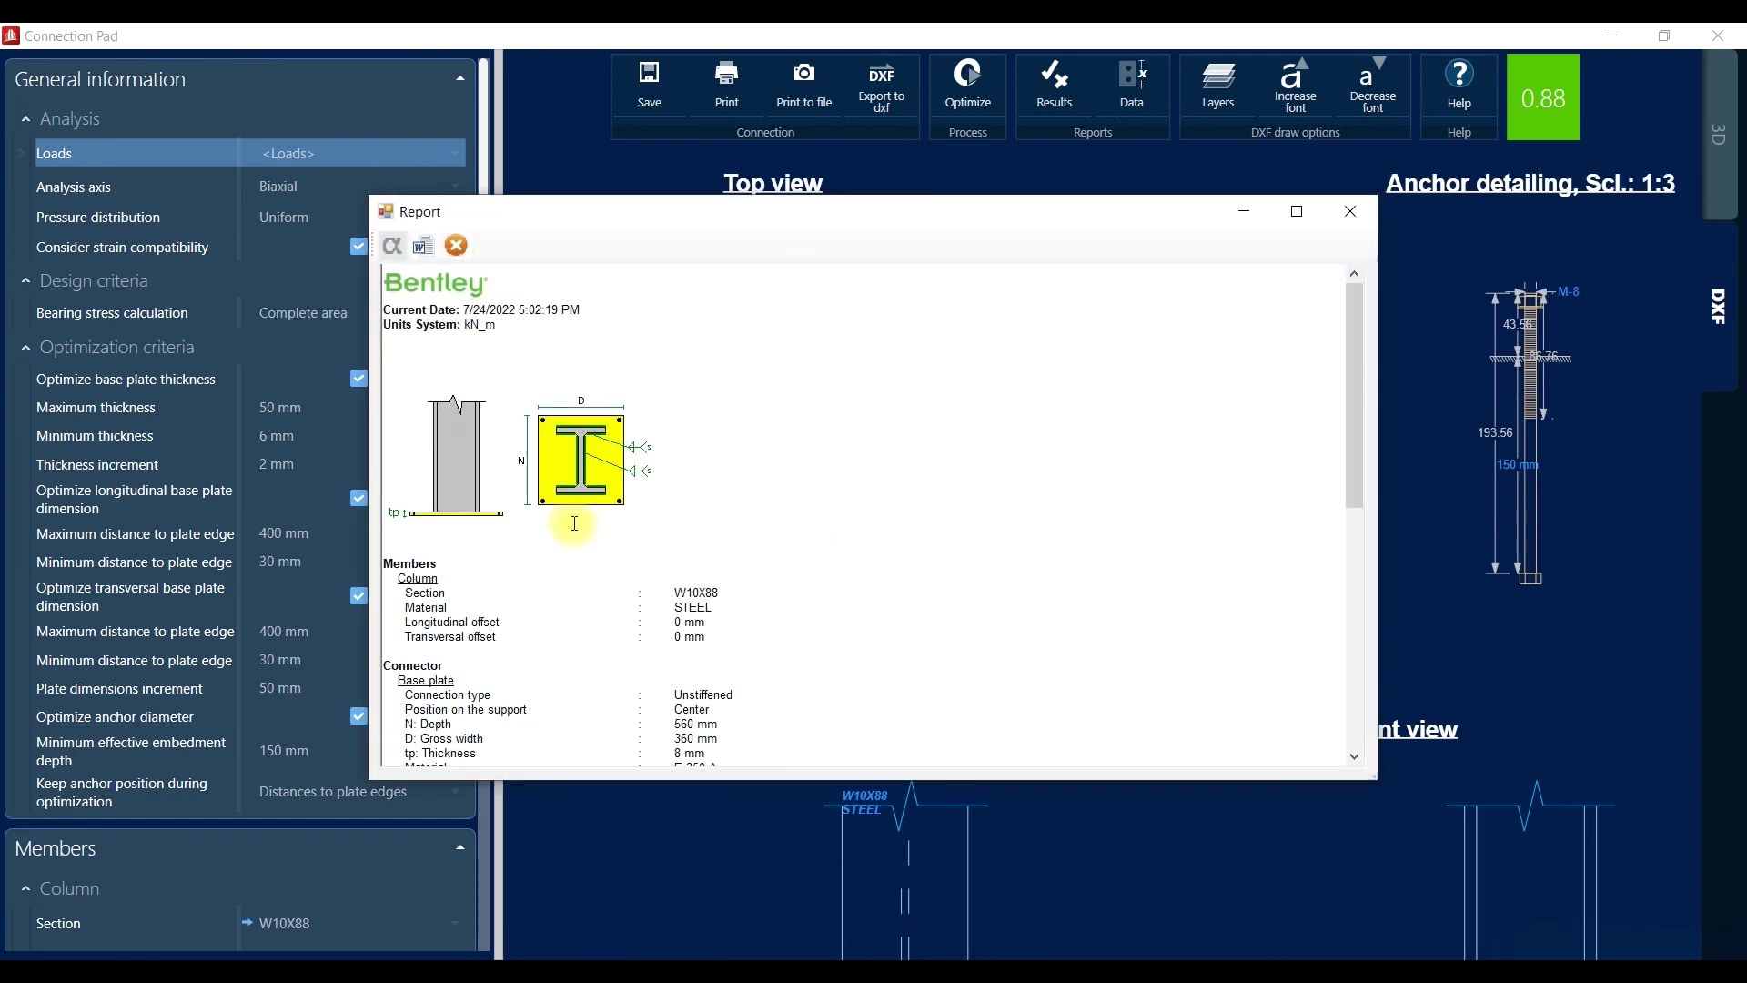
pyautogui.scroll(-10, 576, 524)
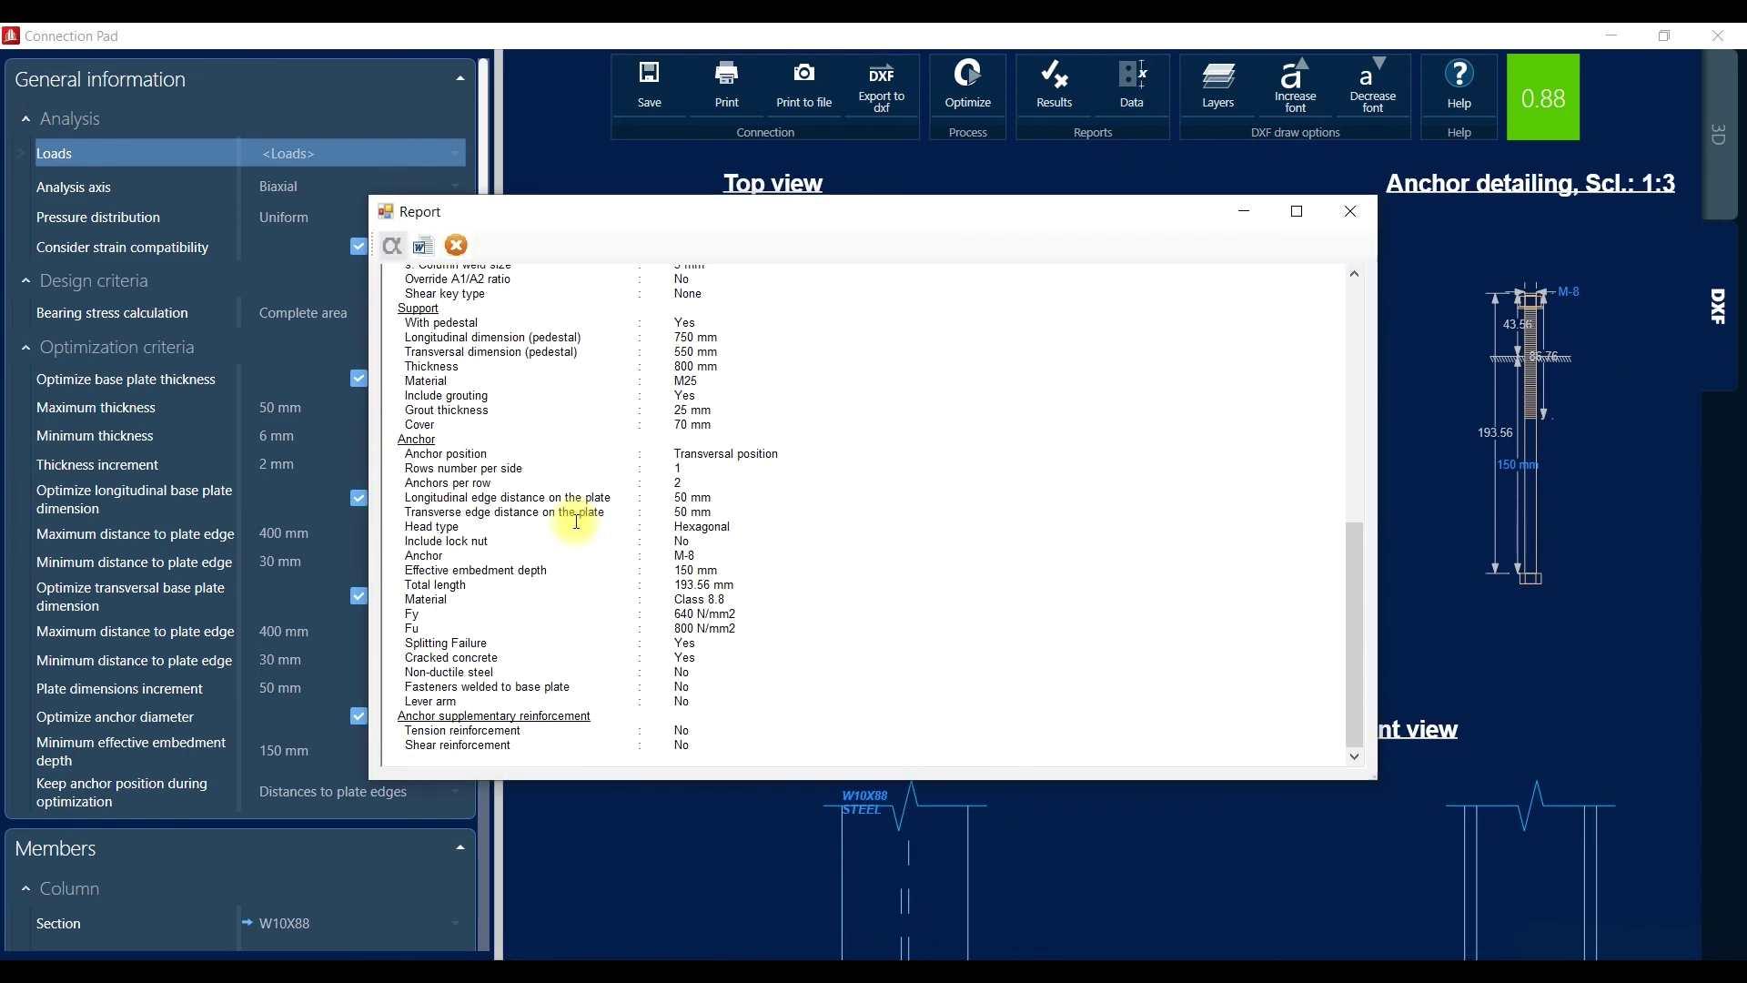
pyautogui.scroll(10, 577, 523)
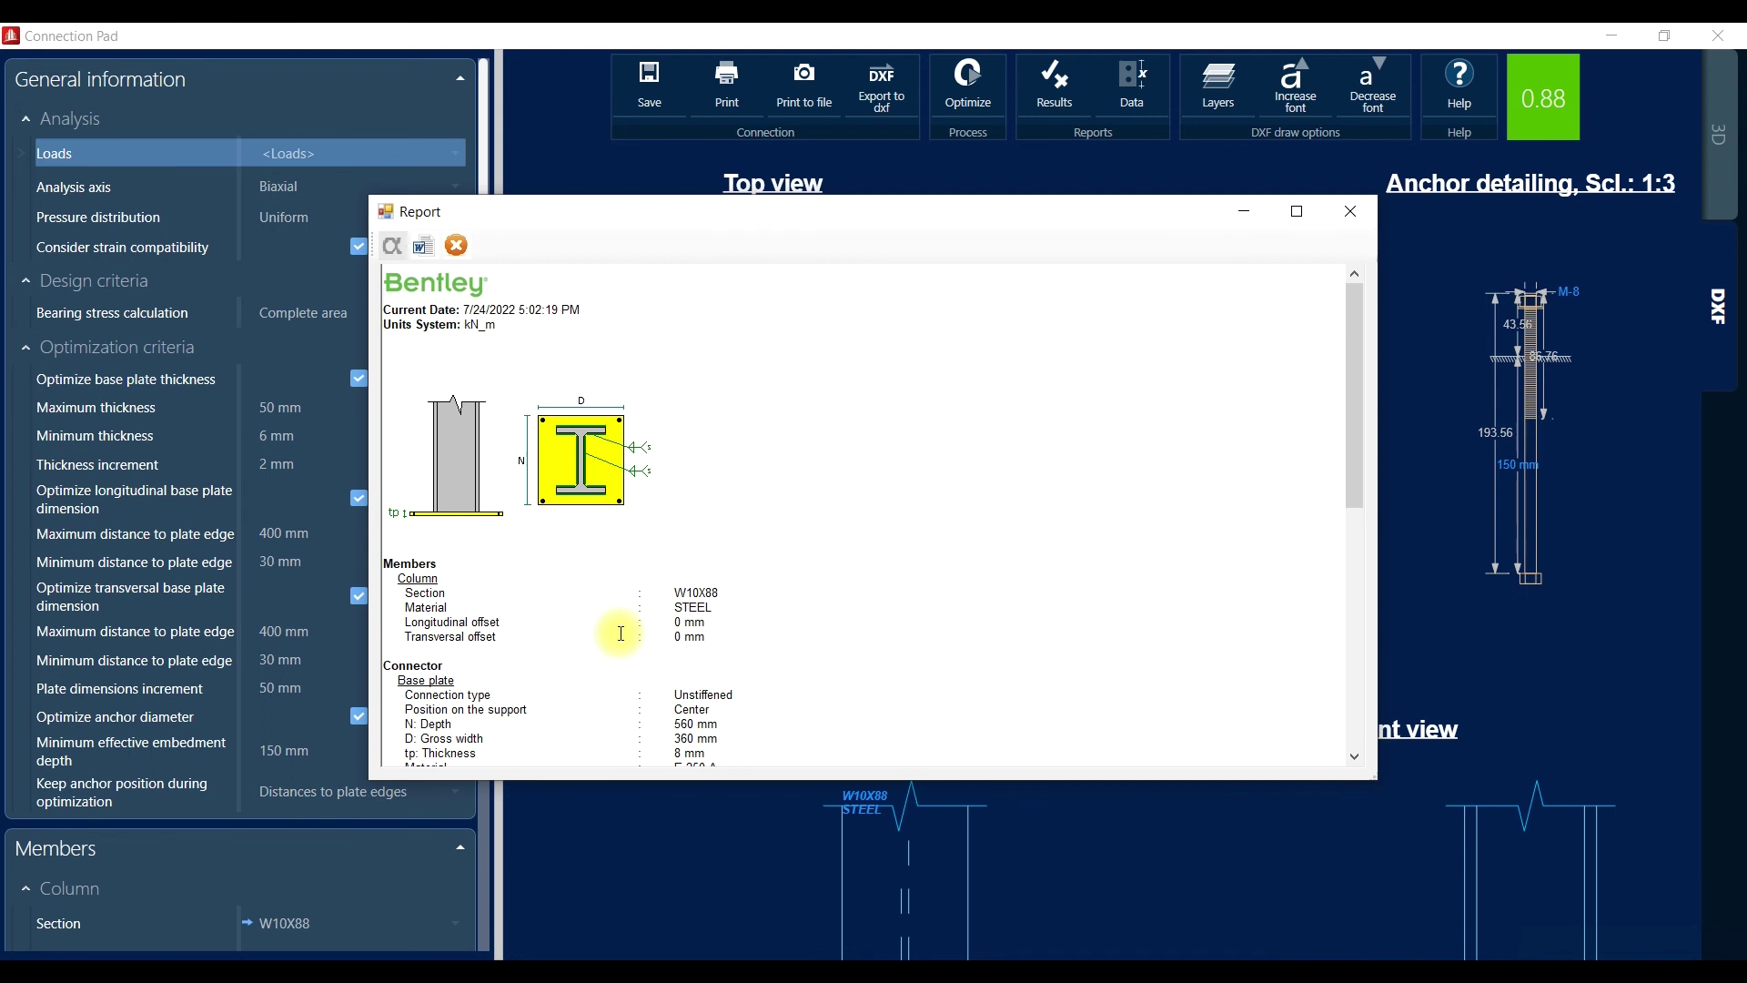
pyautogui.click(1352, 212)
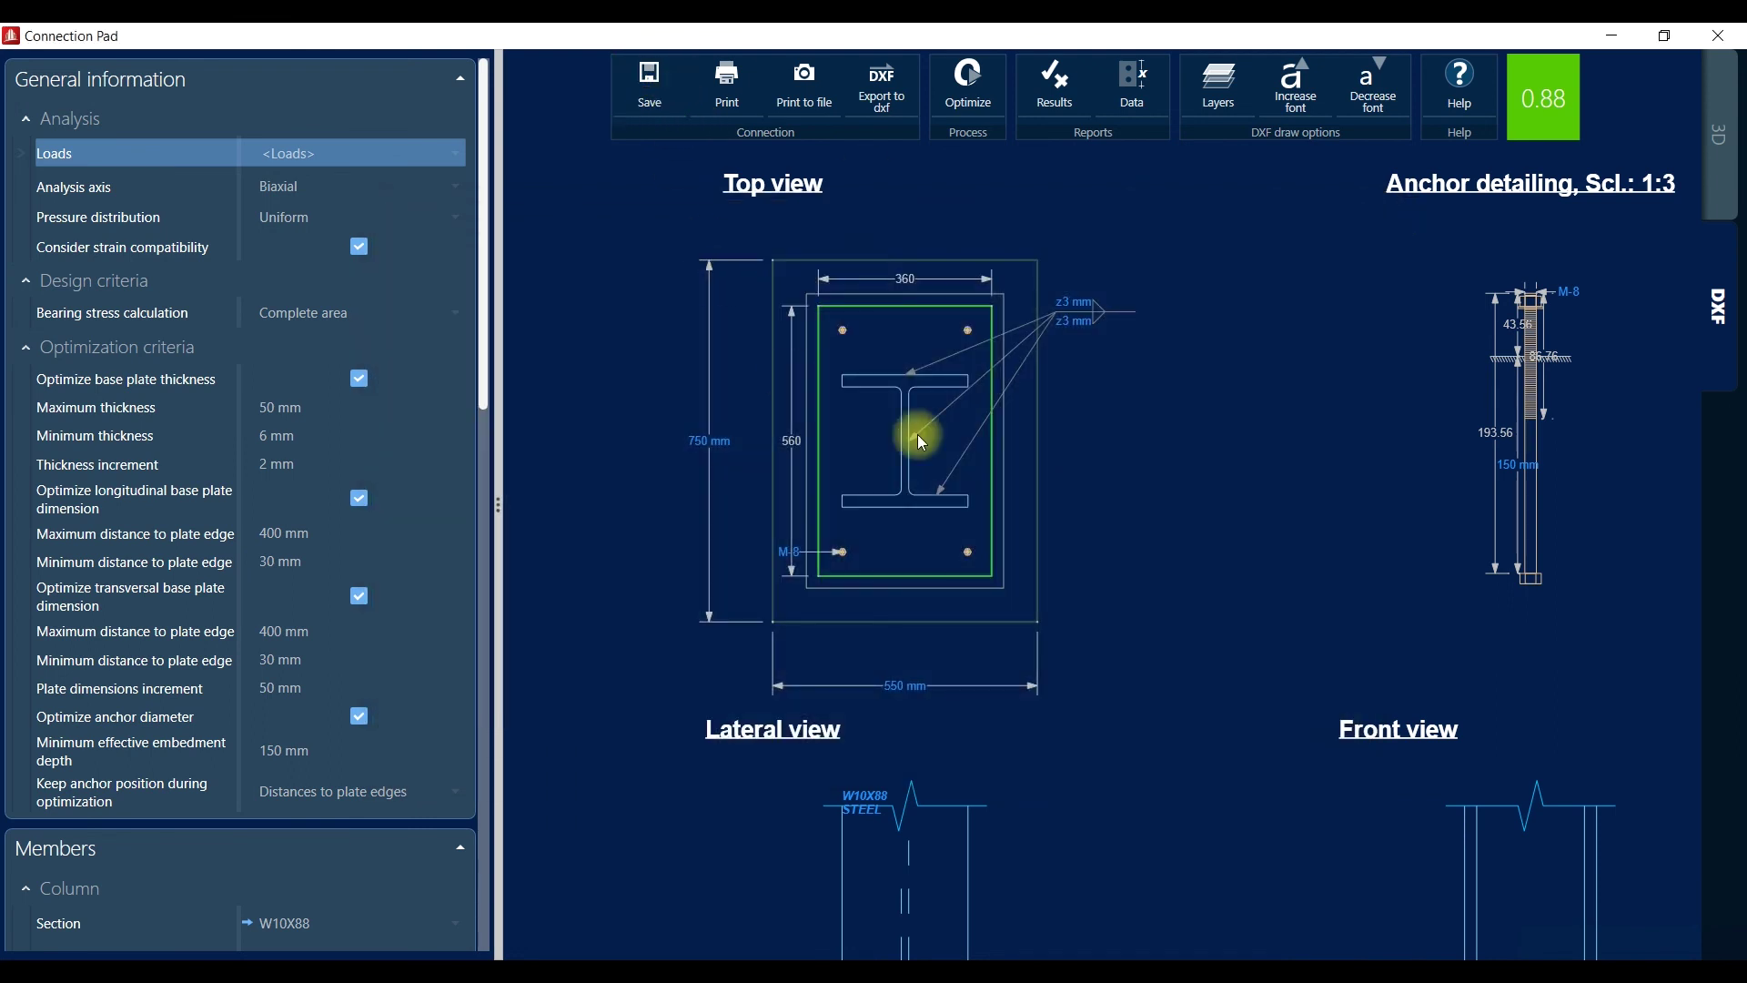